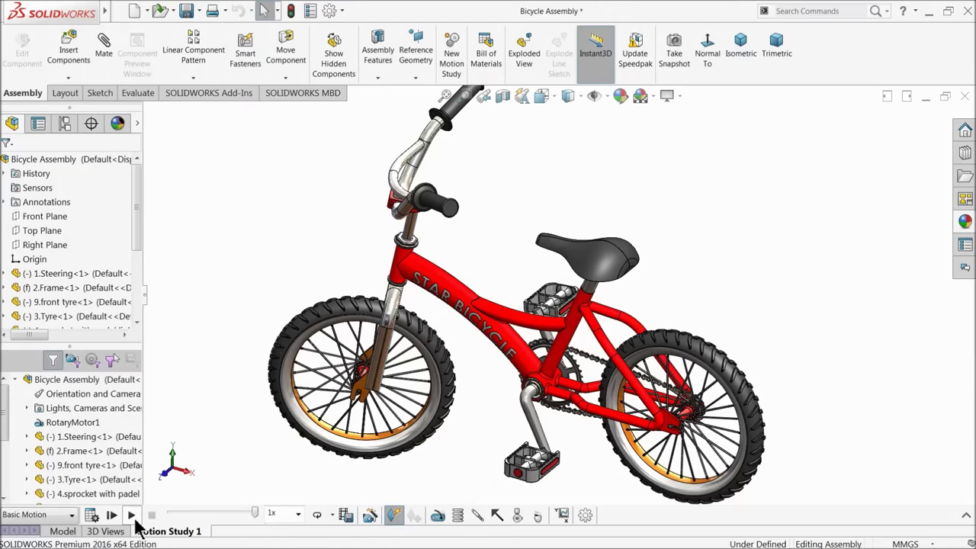
# Step: Play Motion Study 1 so the red bicycle's wheels, pedals and chain animate
pyautogui.click(132, 515)
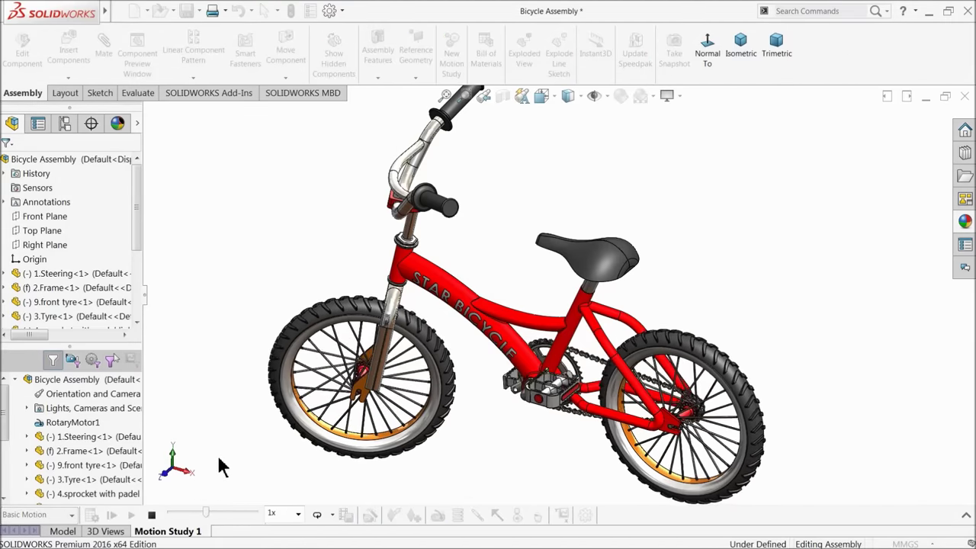
# Step: Zoom in on the bicycle assembly
pyautogui.scroll(-2, 512, 378)
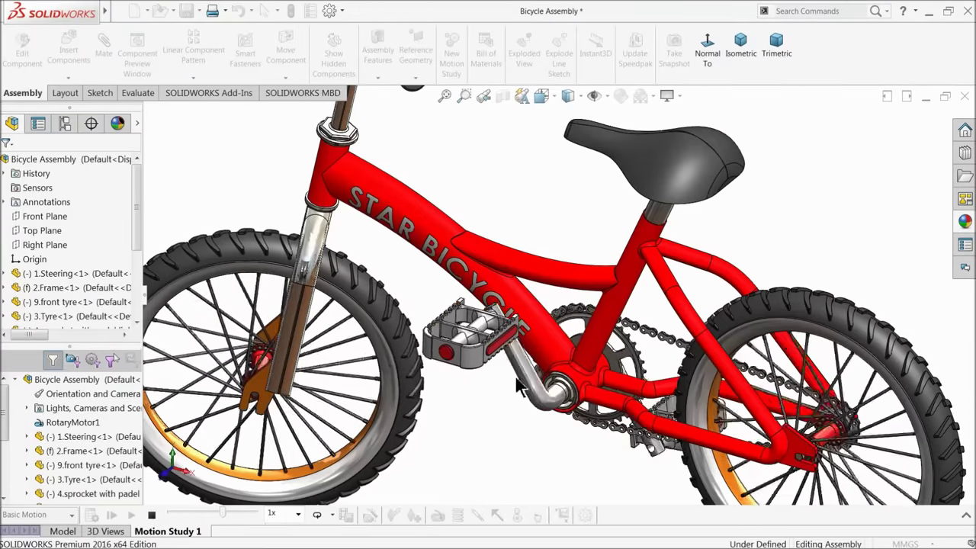
pyautogui.scroll(-3, 622, 419)
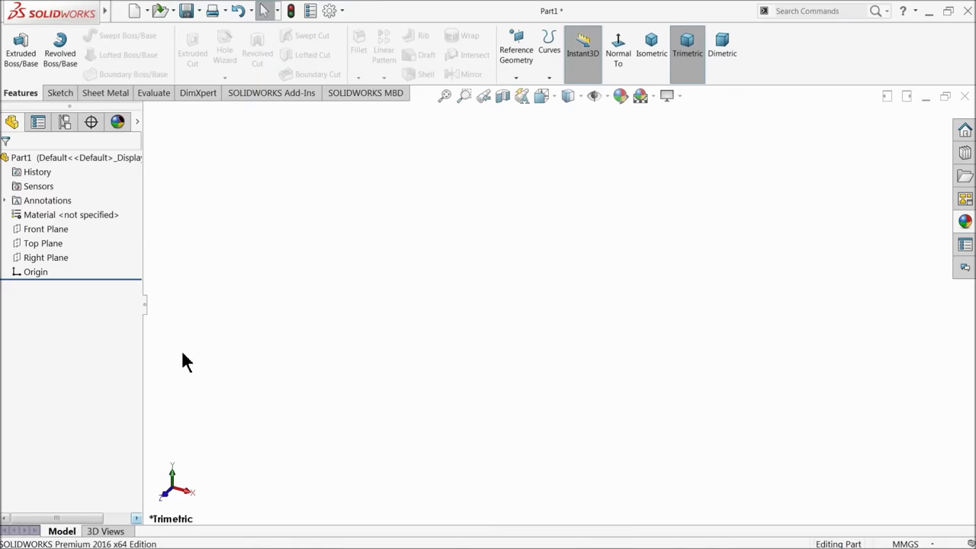
# Step: Open a Top Plane sketch and draw a horizontal construction centerline through the origin
pyautogui.click(30, 244)
pyautogui.click(29, 232)
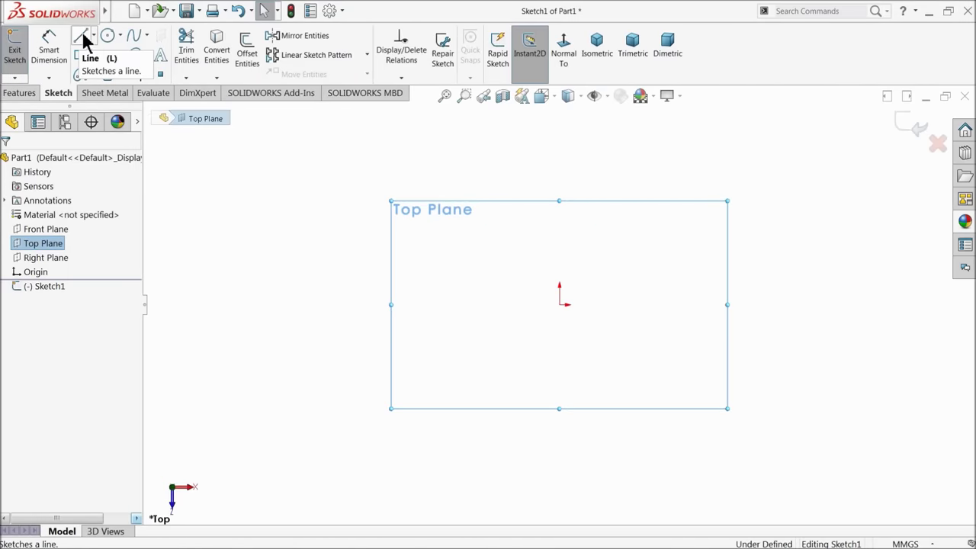
pyautogui.click(93, 35)
pyautogui.click(107, 66)
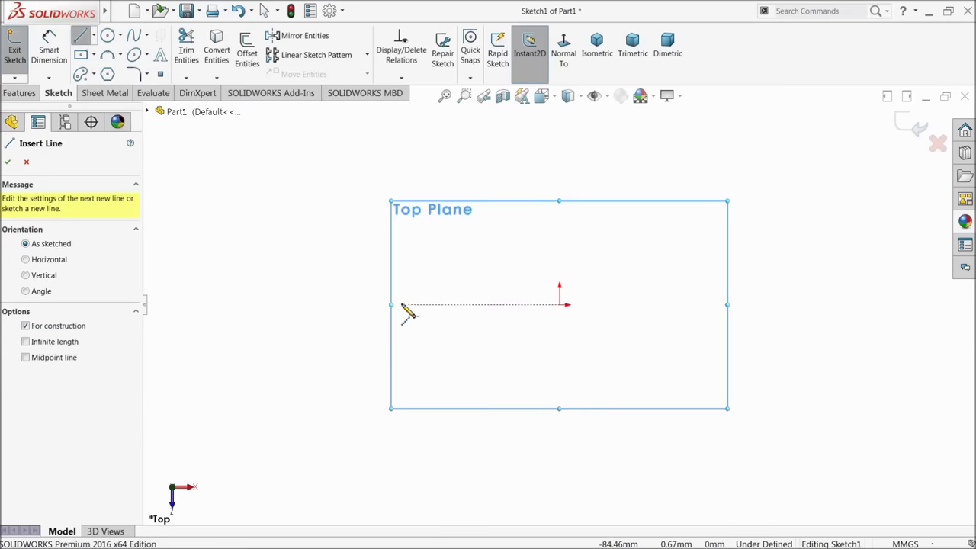
pyautogui.click(397, 305)
pyautogui.click(750, 304)
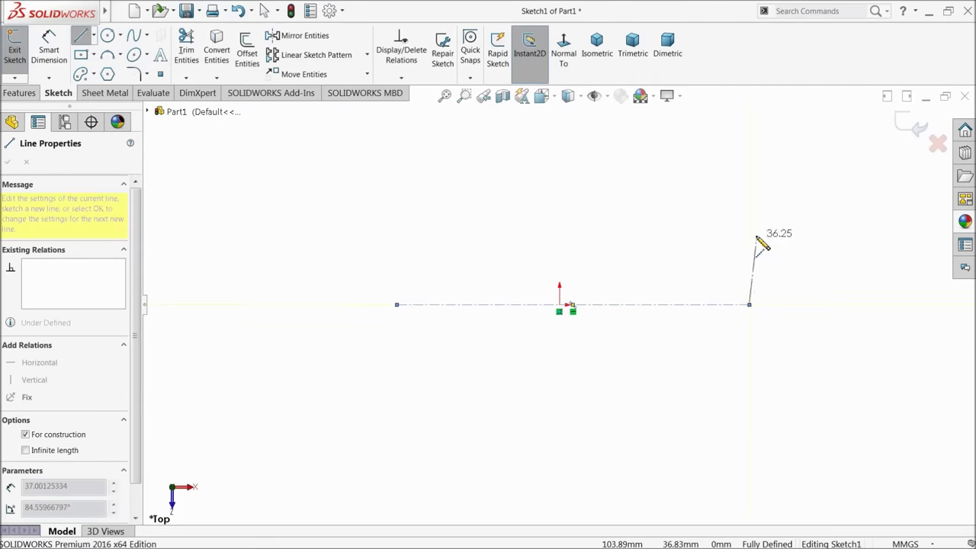
pyautogui.rightClick(772, 244)
pyautogui.click(789, 244)
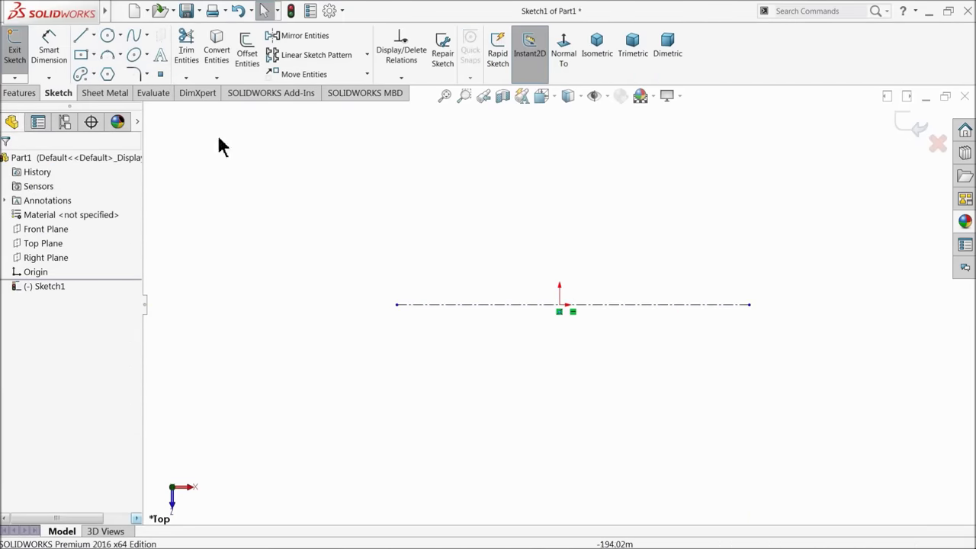
# Step: Draw a closed six-line outline around the centerline, with two angled edges tapering its right end
pyautogui.click(81, 36)
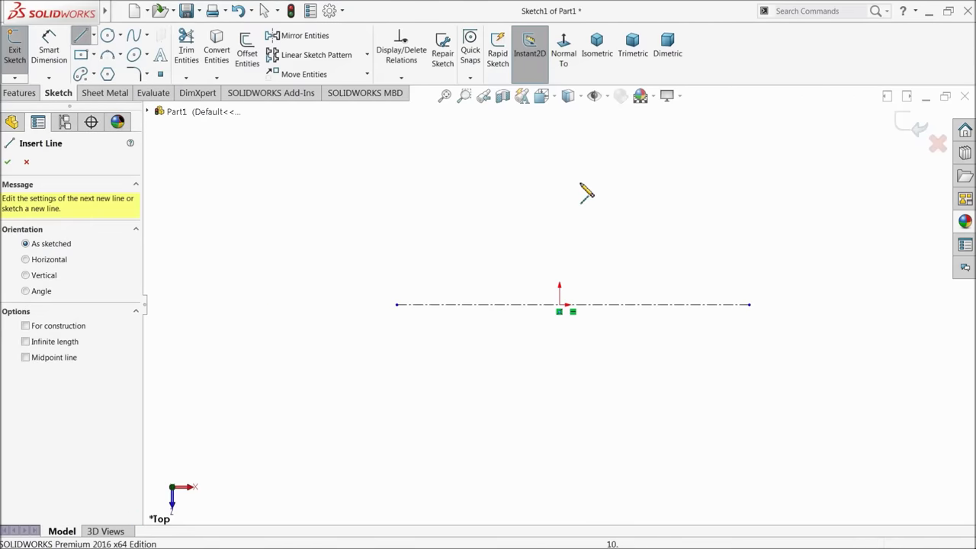
pyautogui.click(620, 170)
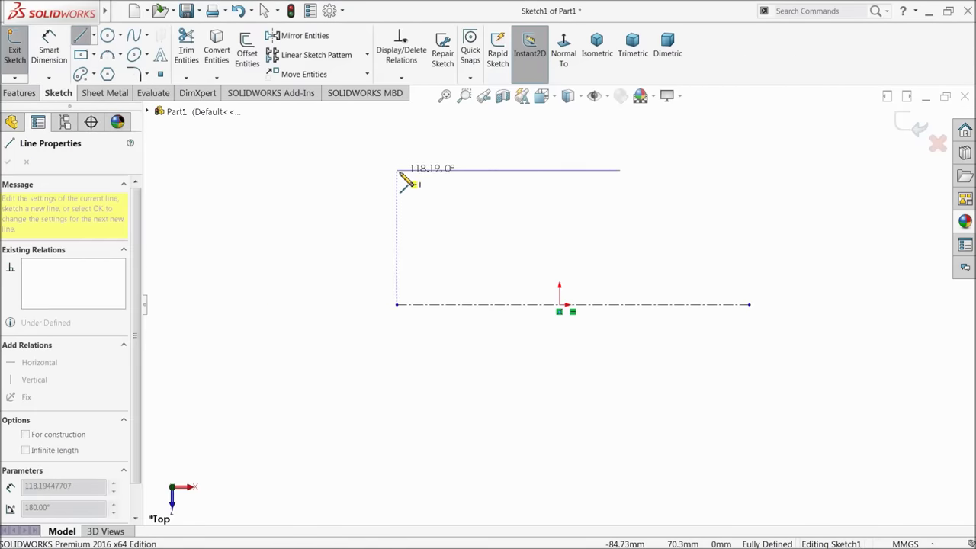
pyautogui.click(396, 169)
pyautogui.click(397, 440)
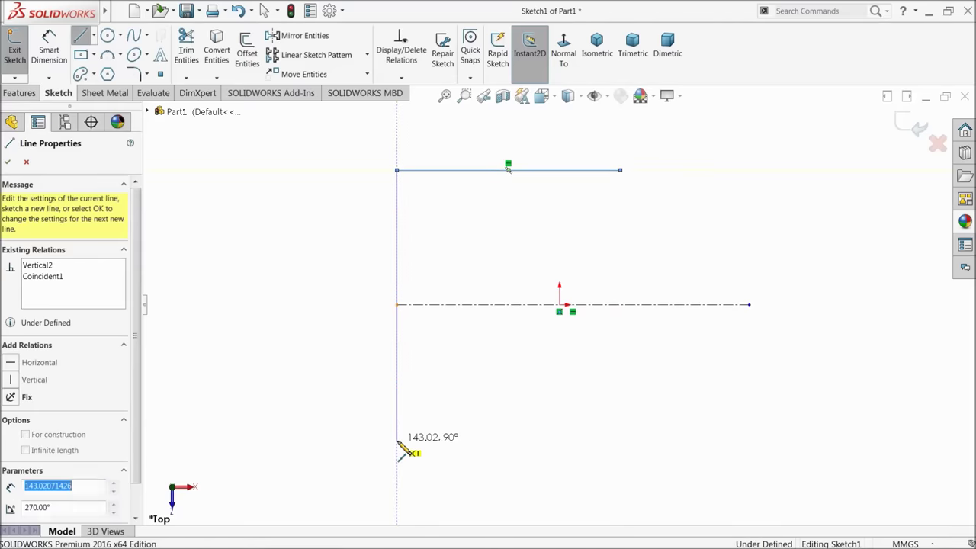
pyautogui.click(620, 439)
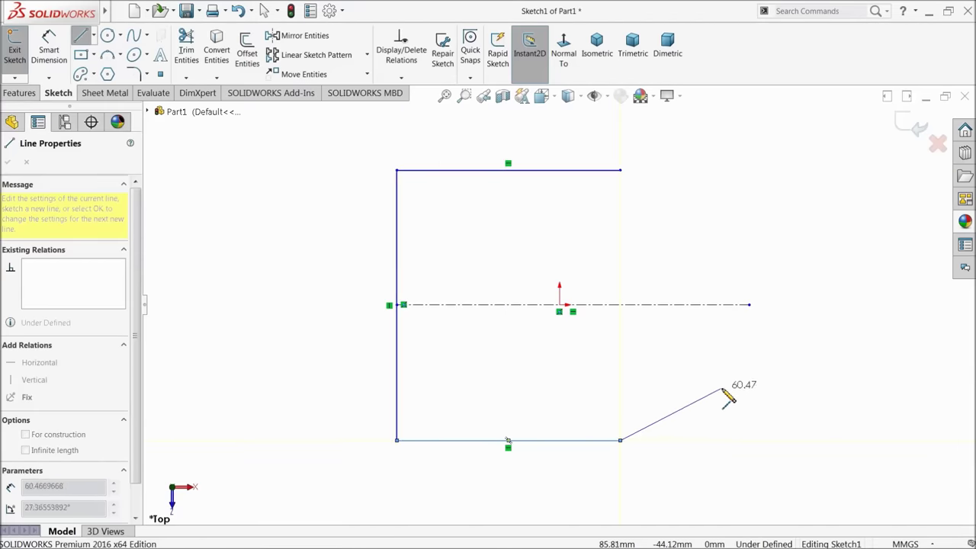
pyautogui.click(750, 382)
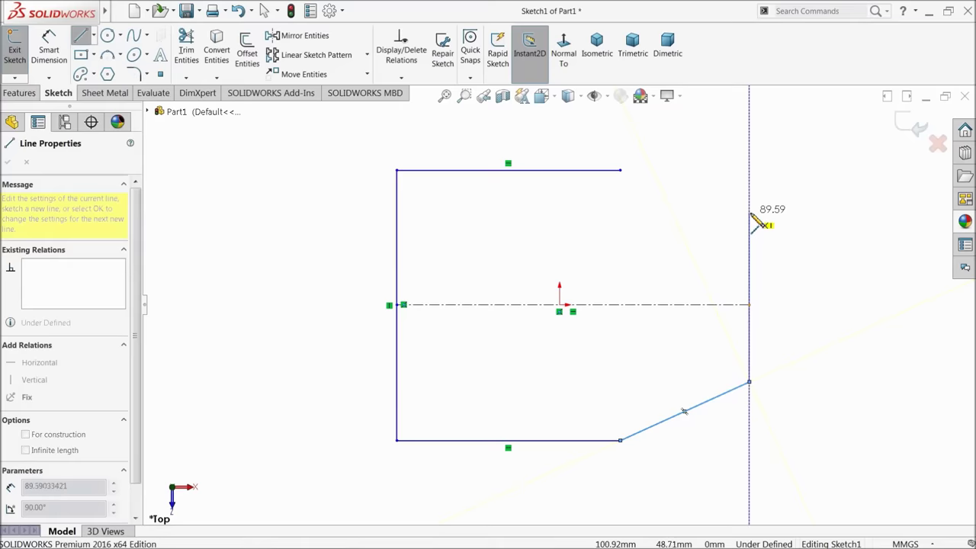
pyautogui.click(749, 214)
pyautogui.click(621, 170)
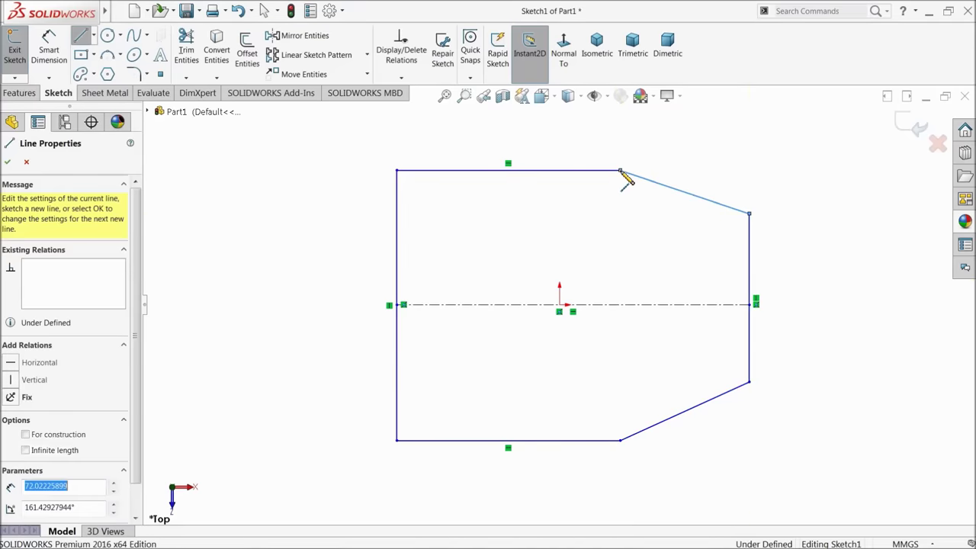
pyautogui.rightClick(252, 224)
pyautogui.click(272, 226)
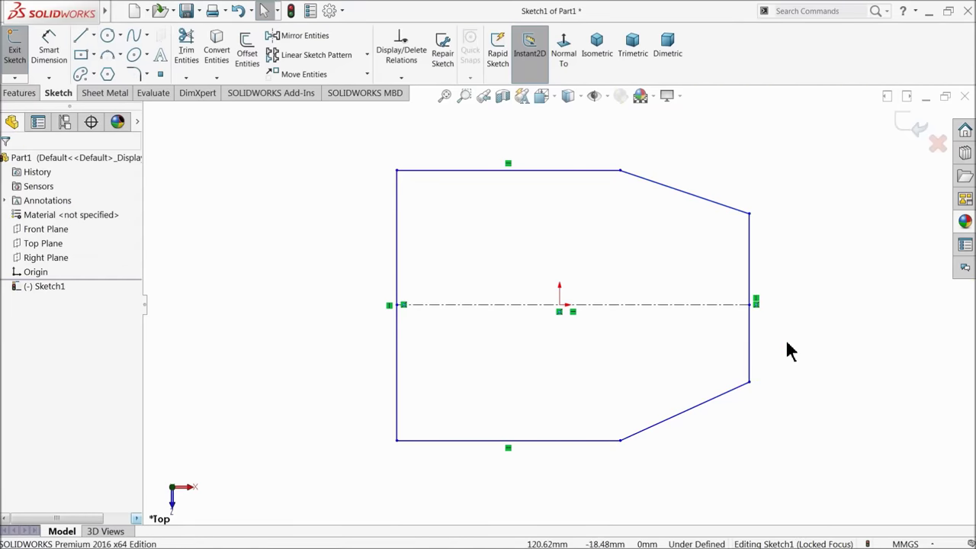
# Step: Make the two right-end corner points symmetric about the centerline
pyautogui.click(749, 215)
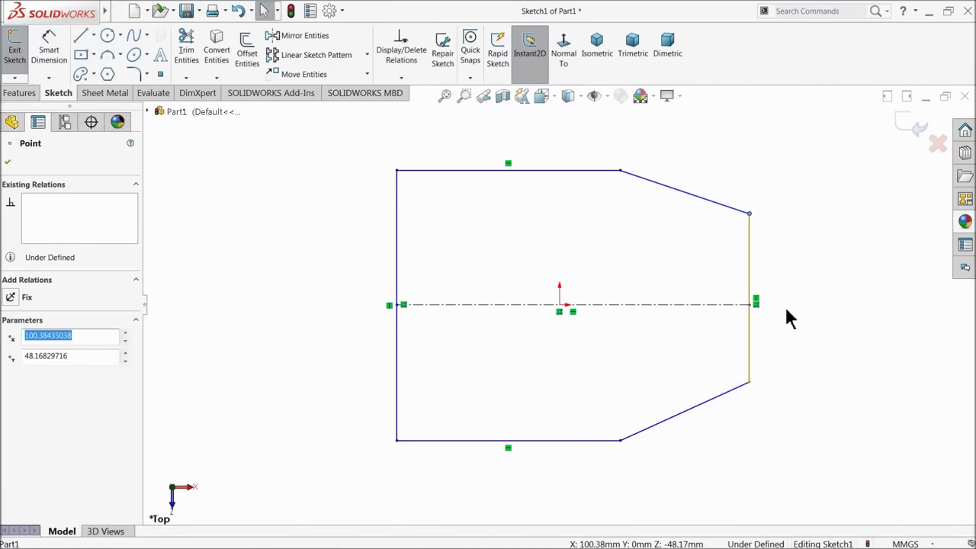
pyautogui.keyDown('ctrl'); pyautogui.click(749, 383); pyautogui.keyUp('ctrl')
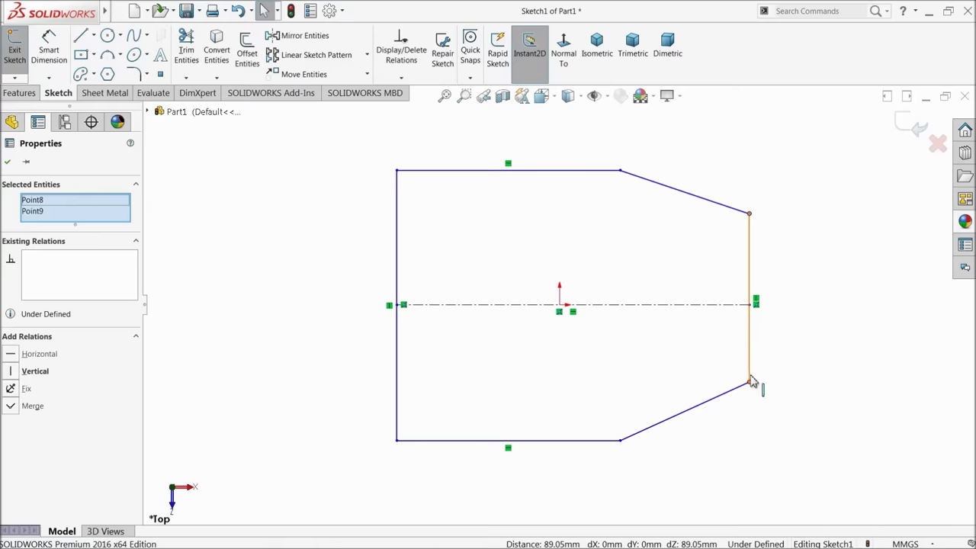
pyautogui.keyDown('ctrl'); pyautogui.click(736, 305); pyautogui.keyUp('ctrl')
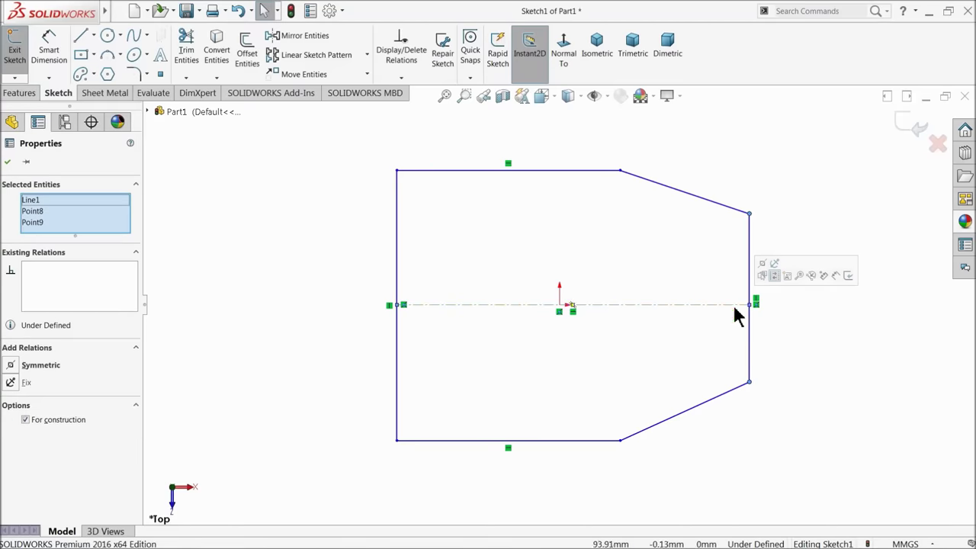
pyautogui.click(762, 264)
pyautogui.click(506, 282)
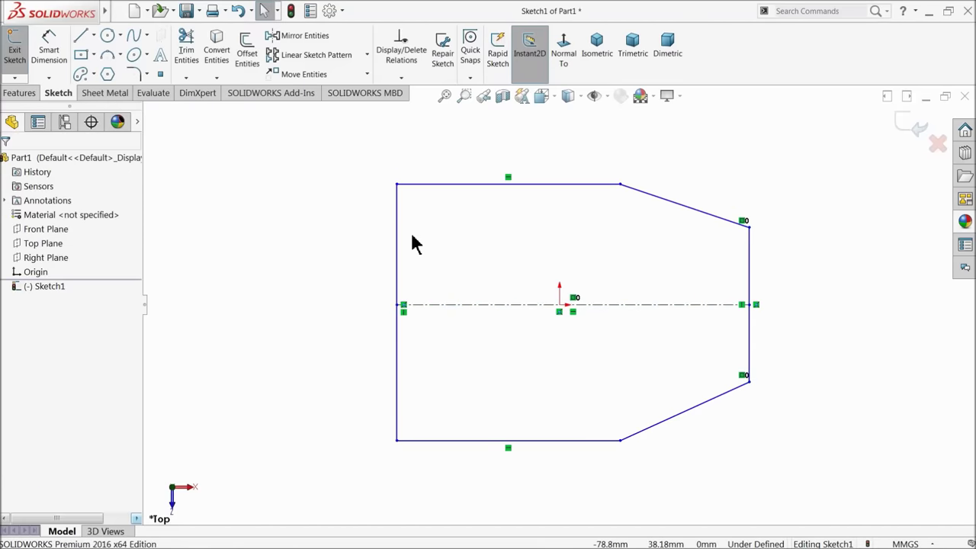
# Step: Make the top-left and bottom-left corner points symmetric about the centerline
pyautogui.click(397, 185)
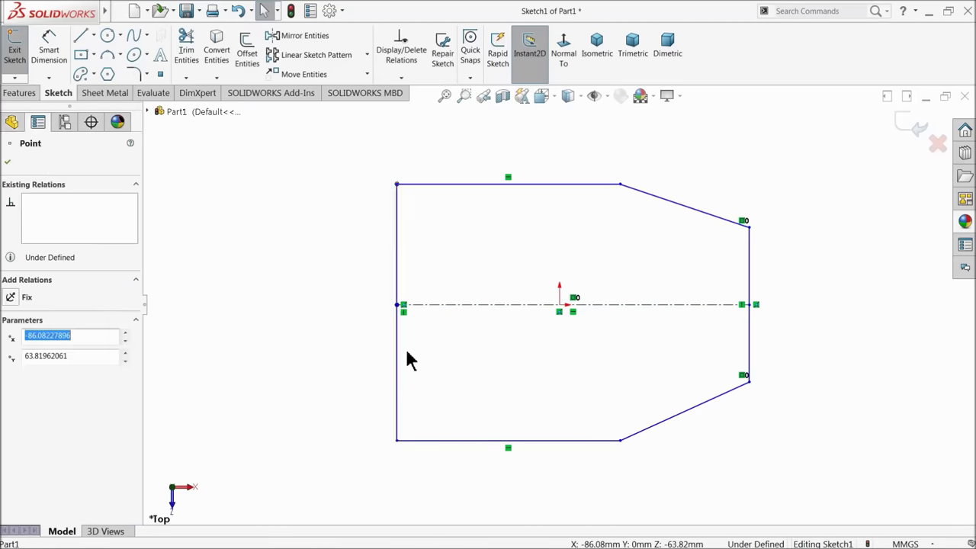
pyautogui.keyDown('ctrl'); pyautogui.click(396, 442); pyautogui.keyUp('ctrl')
pyautogui.keyDown('ctrl'); pyautogui.click(425, 307); pyautogui.keyUp('ctrl')
pyautogui.click(451, 262)
pyautogui.click(523, 221)
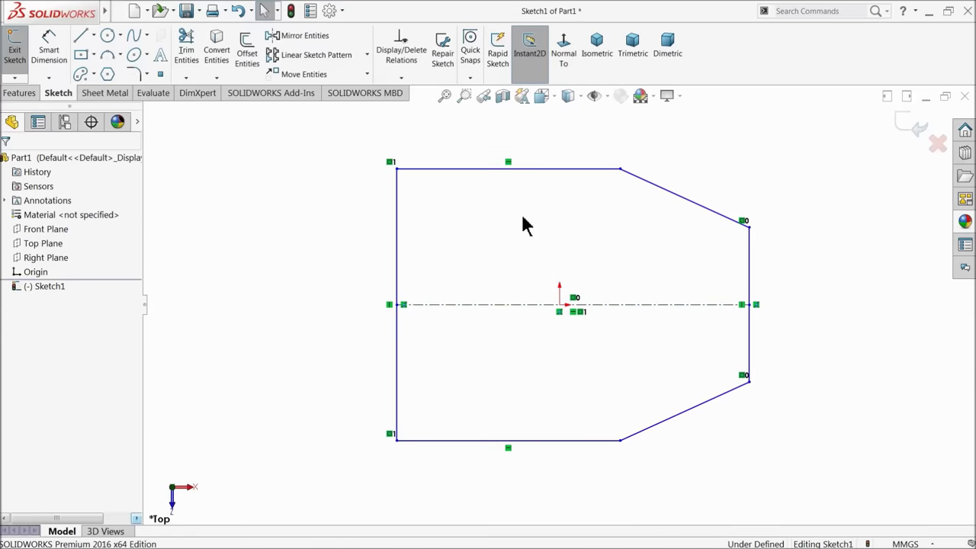
# Step: Make the corners where the taper starts symmetric about the centerline
pyautogui.click(621, 171)
pyautogui.keyDown('ctrl'); pyautogui.click(620, 441); pyautogui.keyUp('ctrl')
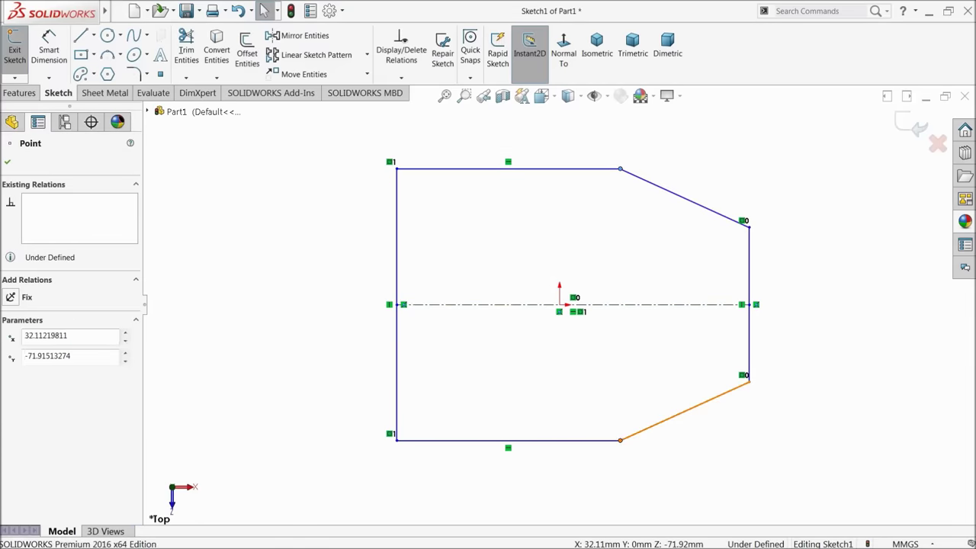
pyautogui.keyDown('ctrl'); pyautogui.click(606, 305); pyautogui.keyUp('ctrl')
pyautogui.click(631, 271)
pyautogui.click(546, 247)
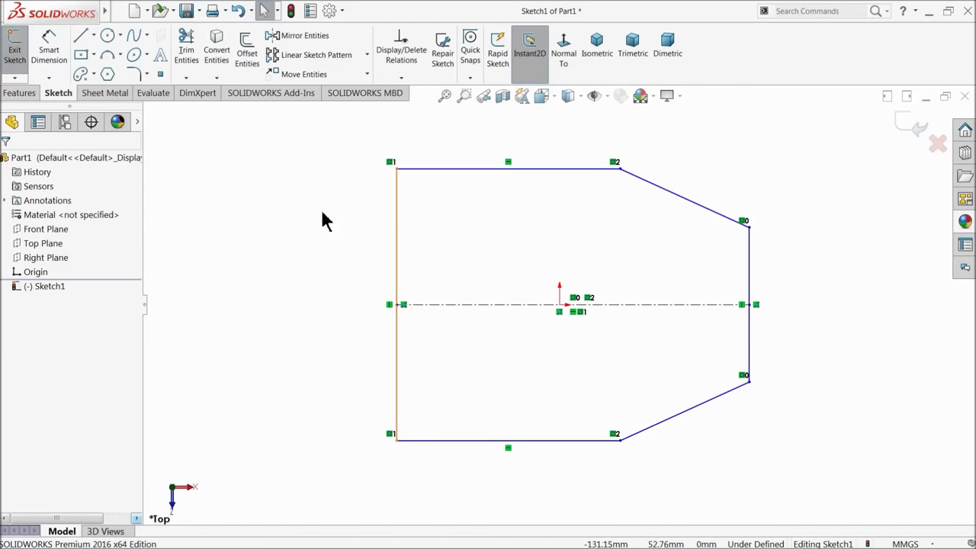
pyautogui.click(60, 60)
pyautogui.scroll(1, 556, 327)
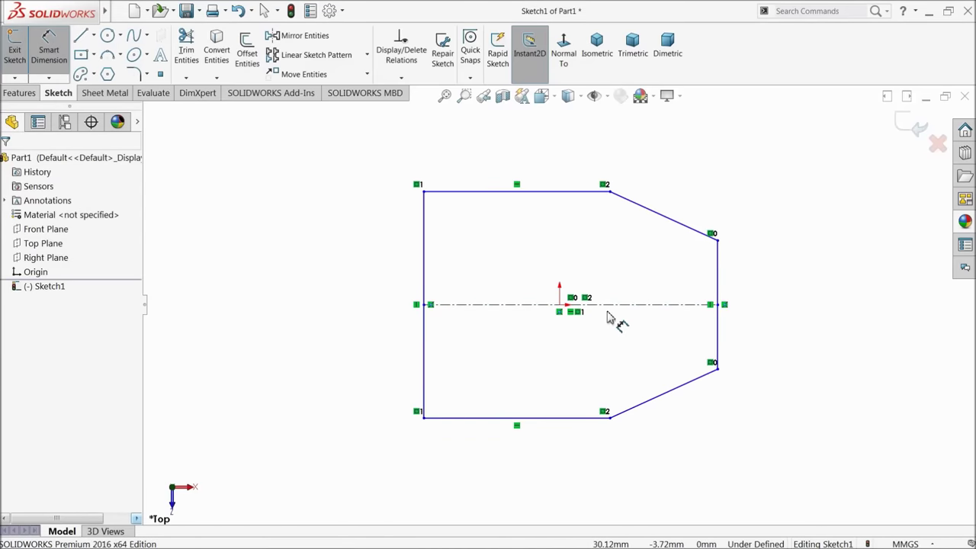
# Step: Dimension the outline's overall width to 70 mm and its left edge height to 40 mm
pyautogui.scroll(-1, 617, 318)
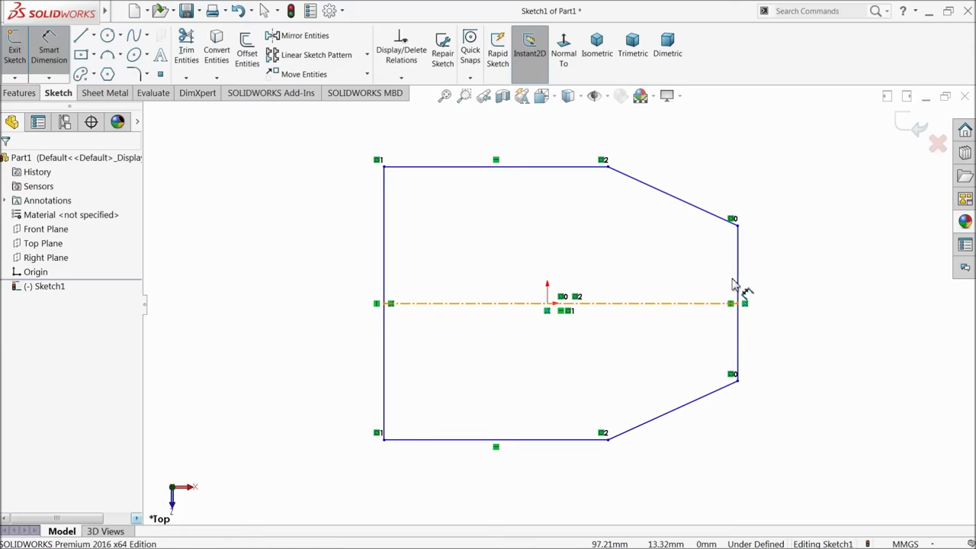
pyautogui.click(736, 301)
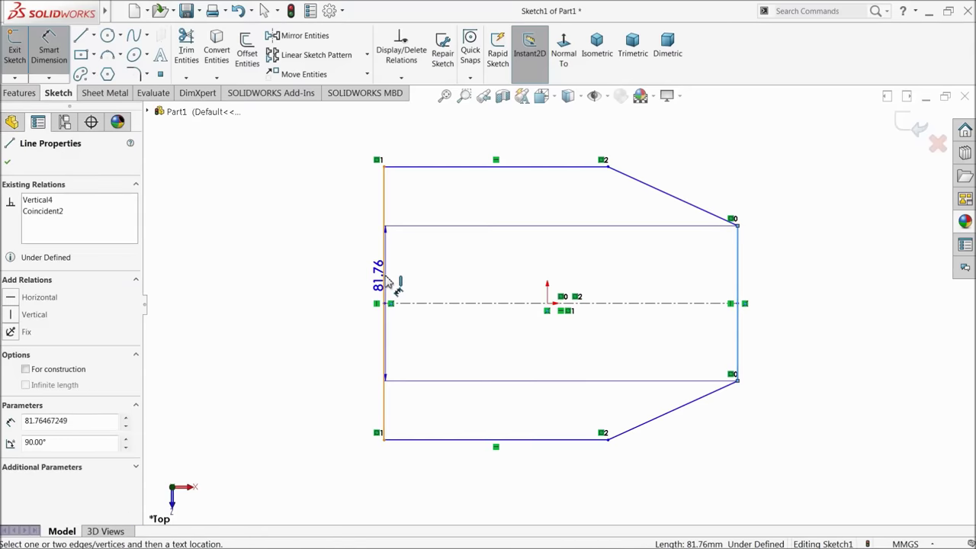
pyautogui.click(386, 282)
pyautogui.click(533, 139)
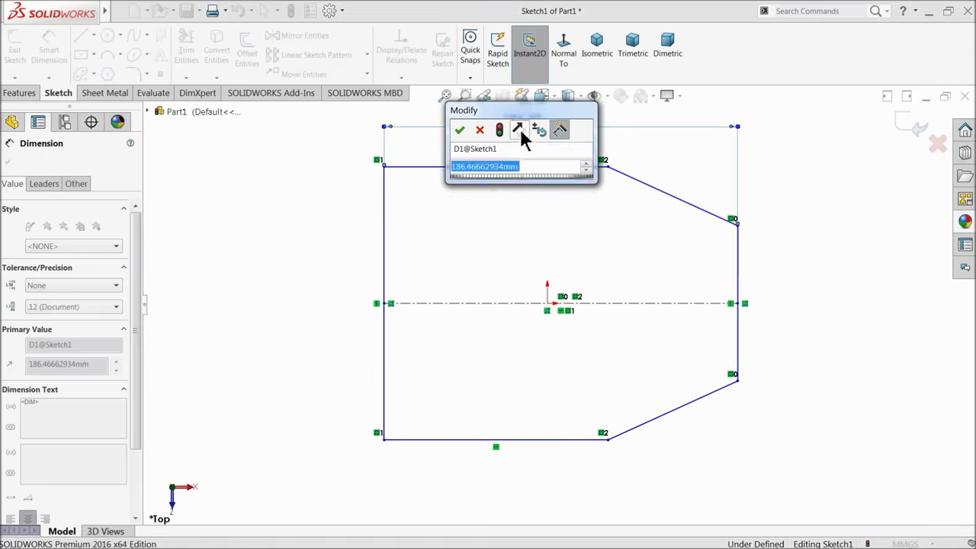
pyautogui.write('70')
pyautogui.click(459, 129)
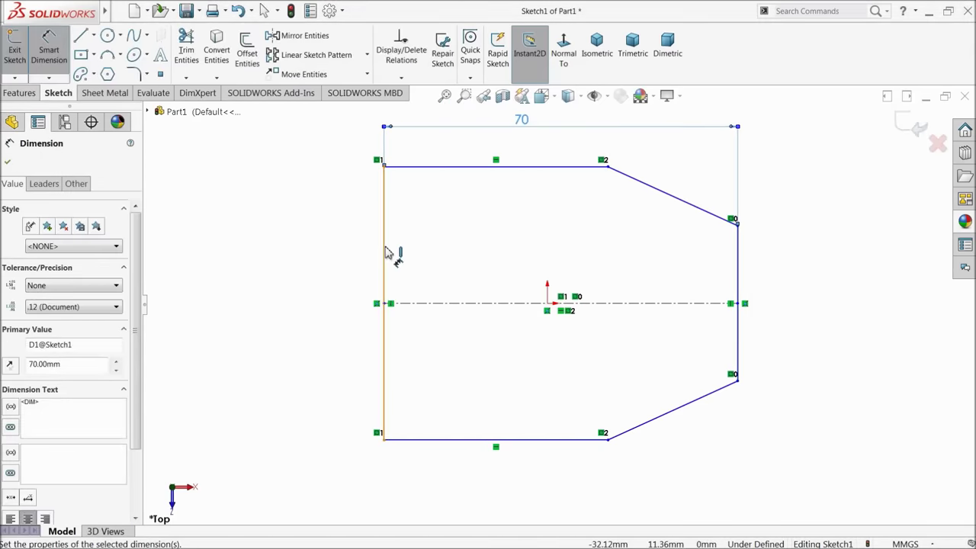
pyautogui.click(385, 258)
pyautogui.click(263, 274)
pyautogui.write('40')
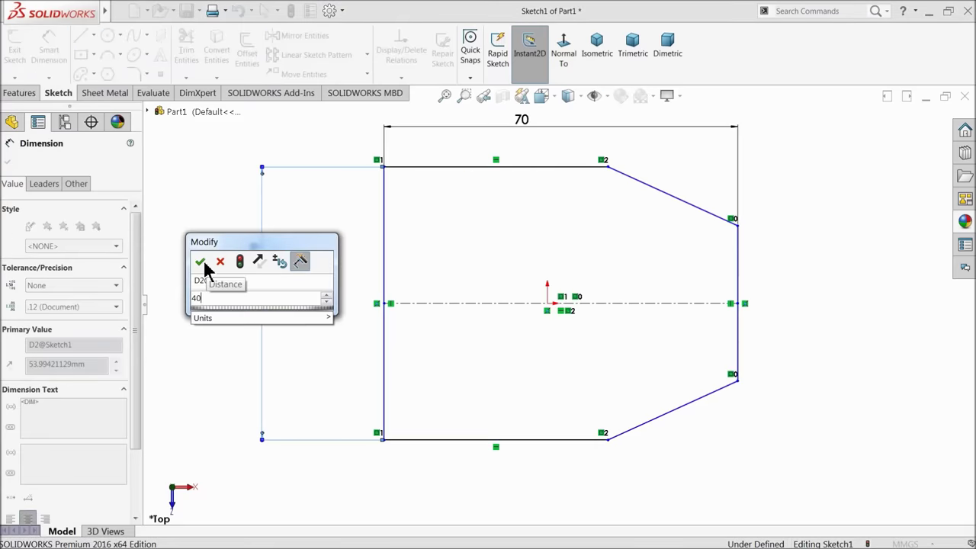
pyautogui.press('Return')
# Step: Dimension the right vertical edge to 17.6 mm and the top edge to 45 mm
pyautogui.click(737, 294)
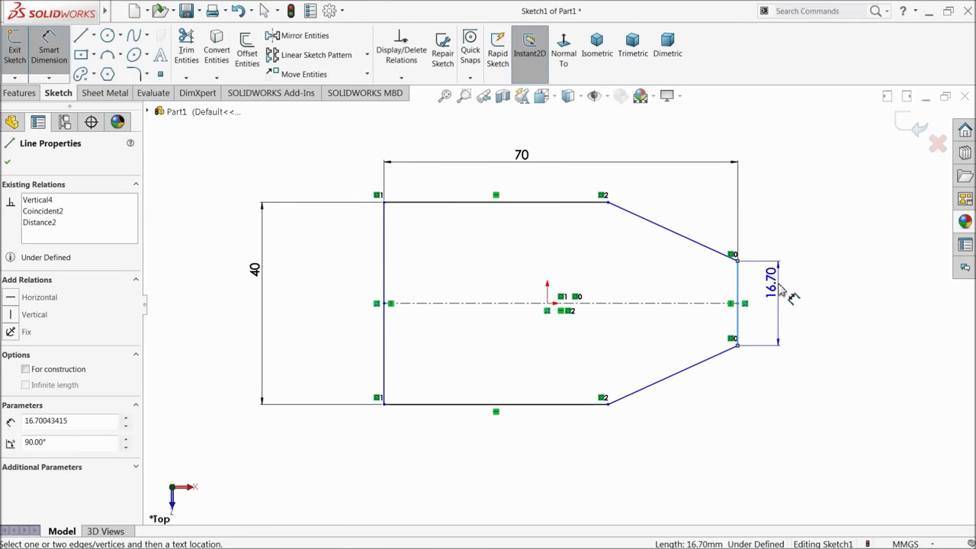
pyautogui.click(782, 292)
pyautogui.write('17.6')
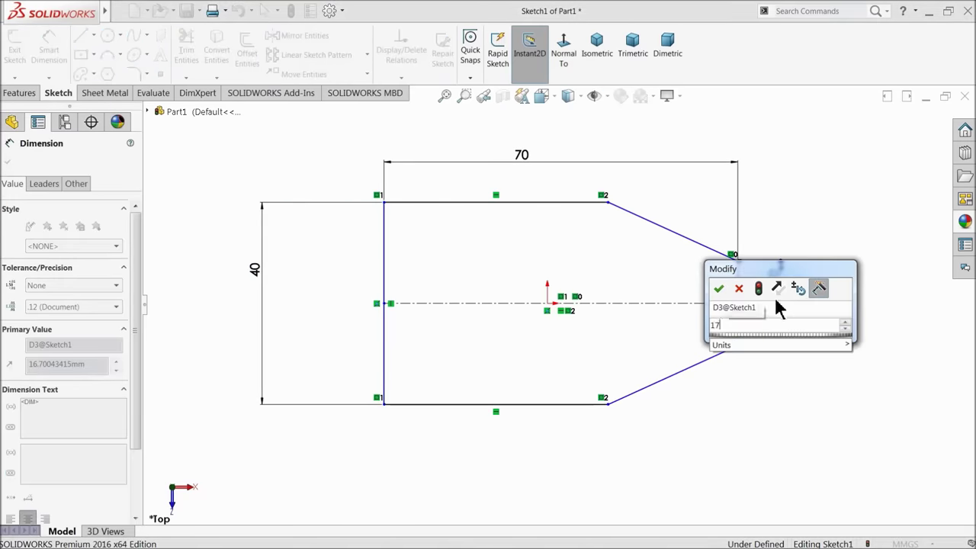
pyautogui.click(718, 288)
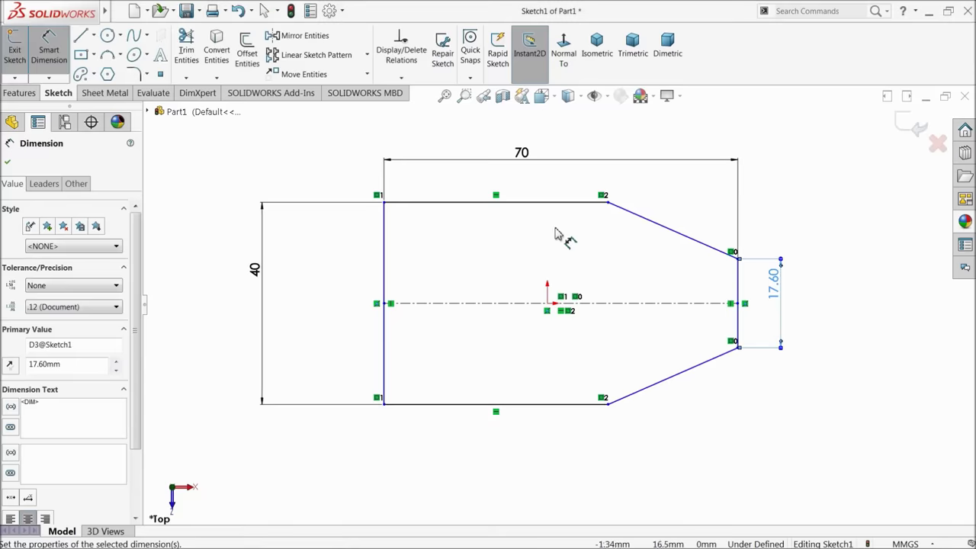
pyautogui.click(503, 203)
pyautogui.click(501, 192)
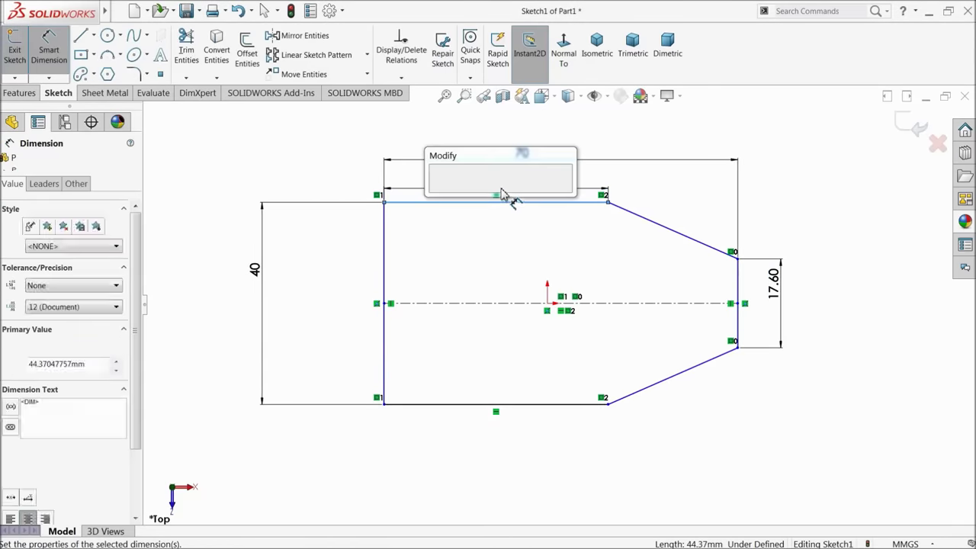
pyautogui.write('45')
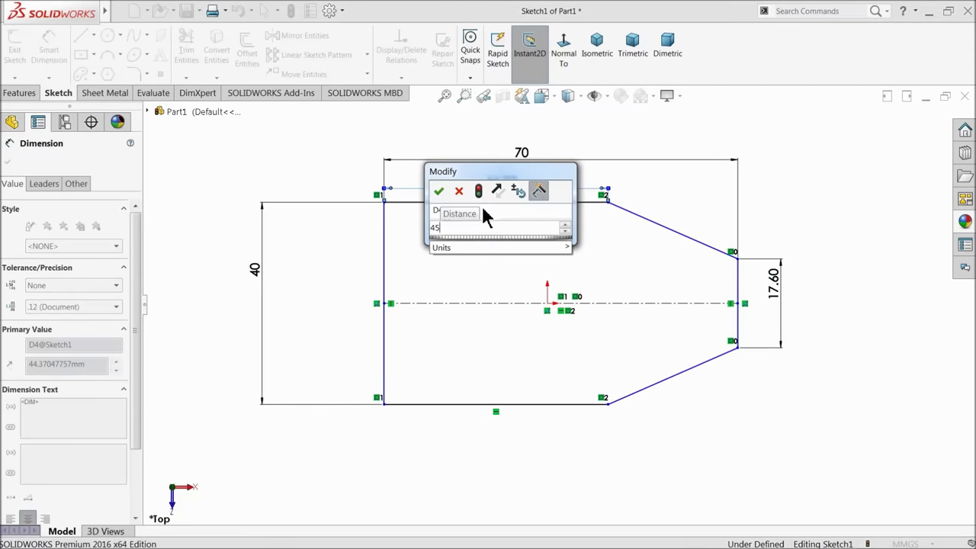
pyautogui.click(440, 192)
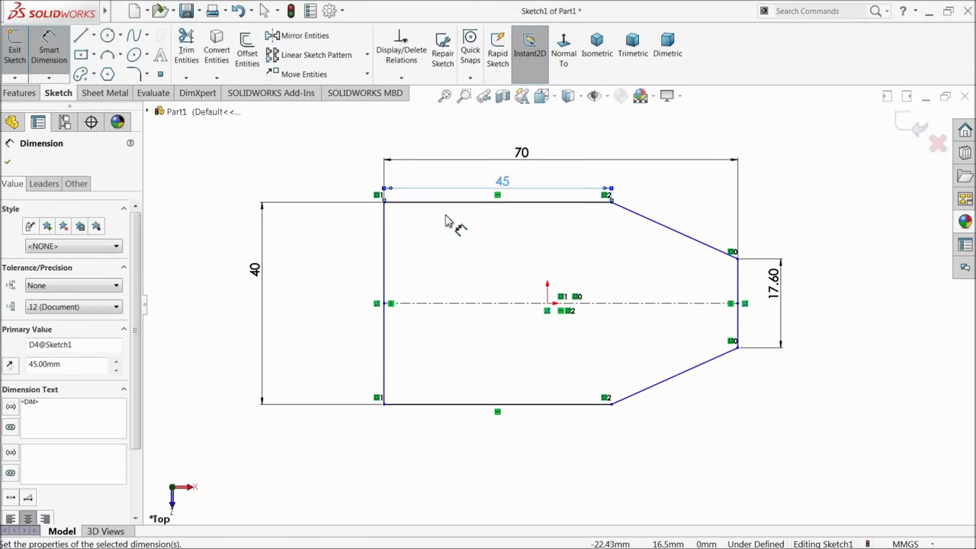
# Step: Set the left edge 35 mm from the origin, fully defining the sketch
pyautogui.click(384, 326)
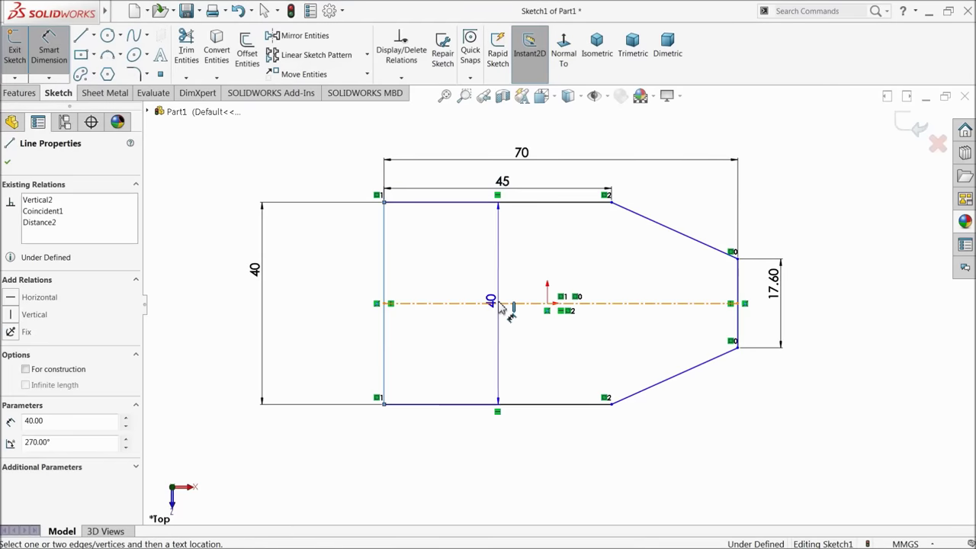
pyautogui.click(547, 304)
pyautogui.click(482, 455)
pyautogui.click(409, 452)
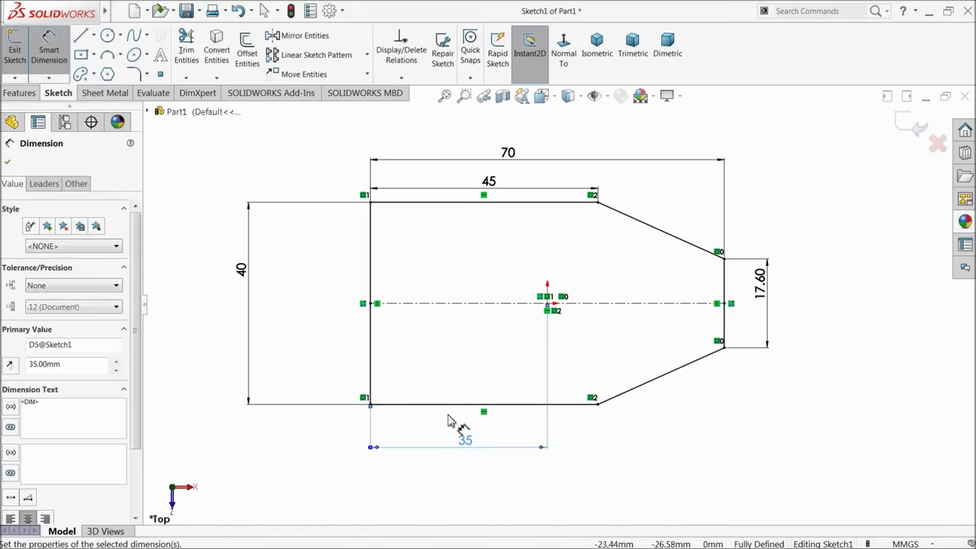
pyautogui.click(8, 162)
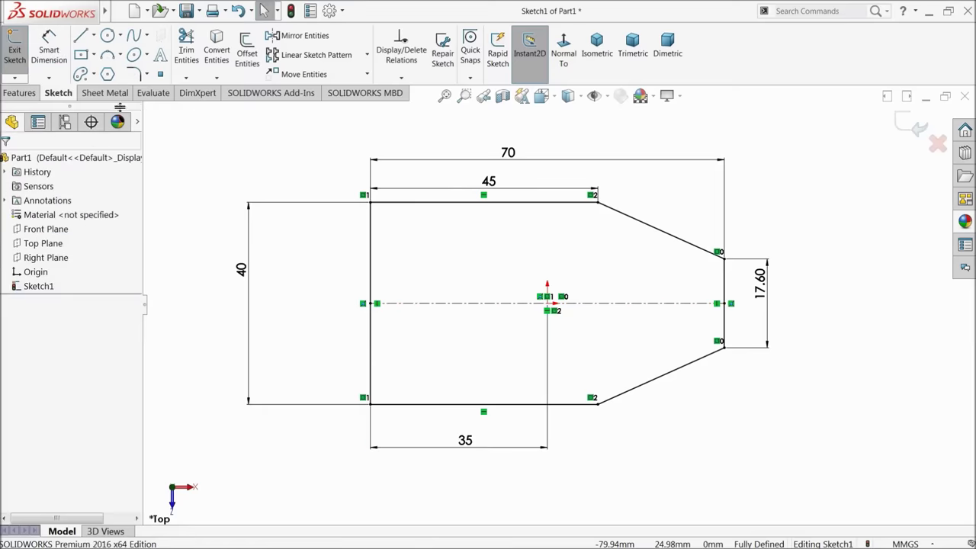
pyautogui.click(135, 74)
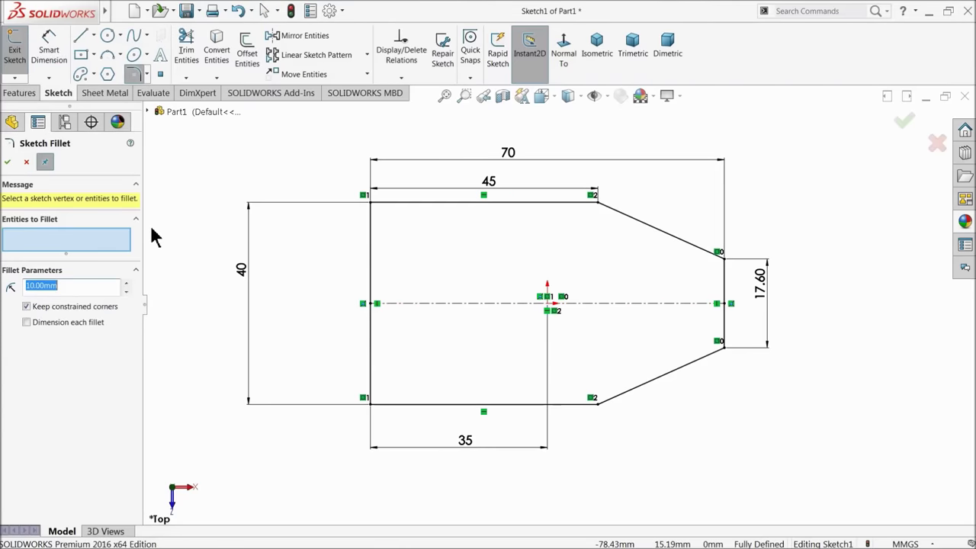
# Step: Round the top-left and bottom-left corners with 6 mm sketch fillets
pyautogui.write('6')
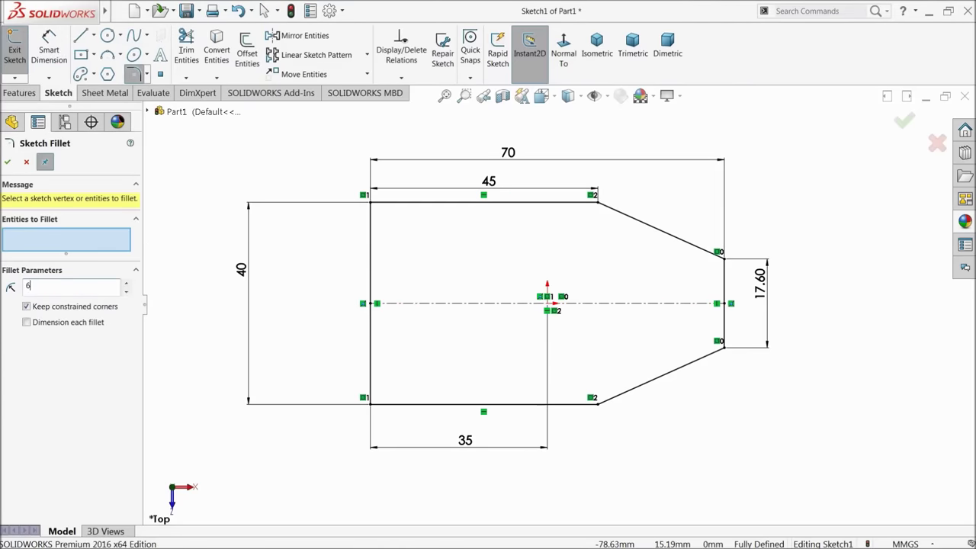
pyautogui.click(372, 203)
pyautogui.click(372, 402)
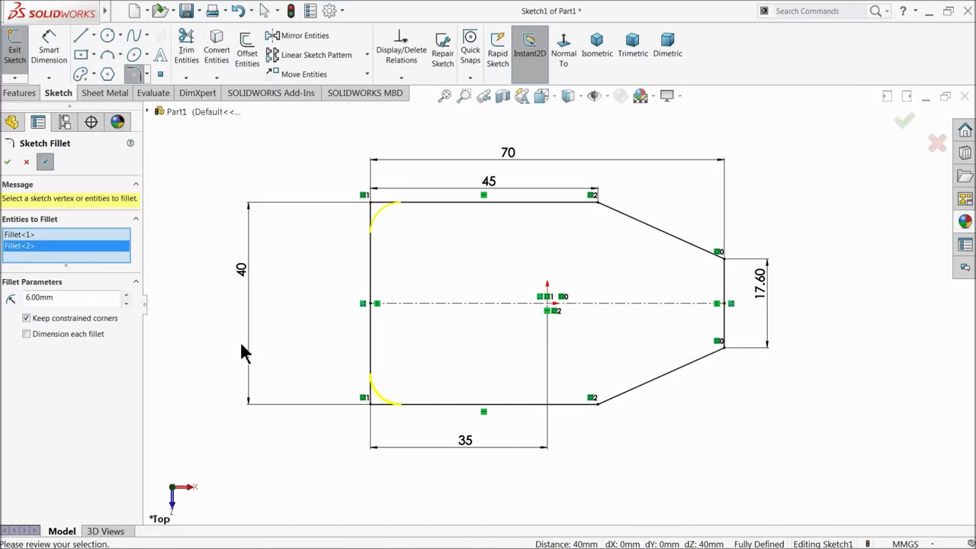
pyautogui.click(7, 162)
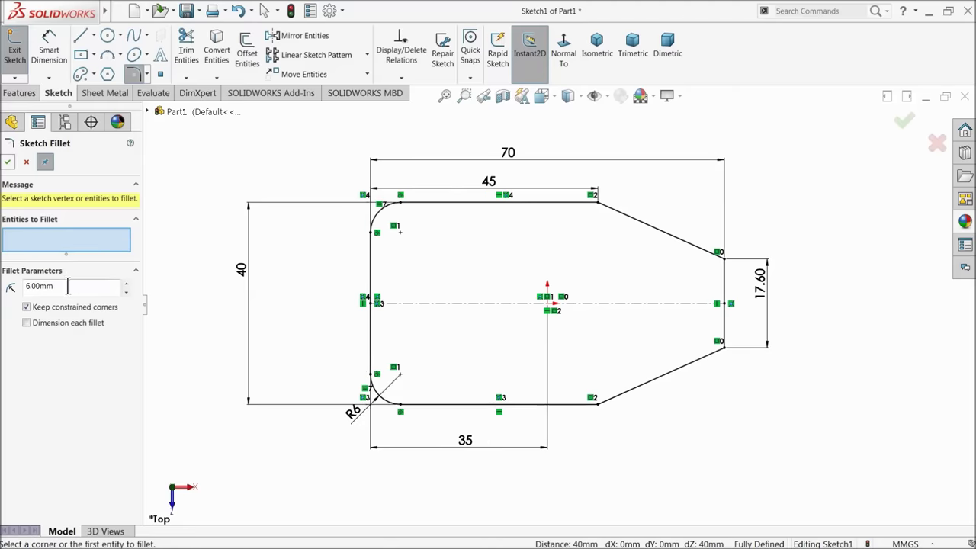
# Step: Fillet the right corners of the long top and bottom edges, giving R26.92
pyautogui.press('Return')
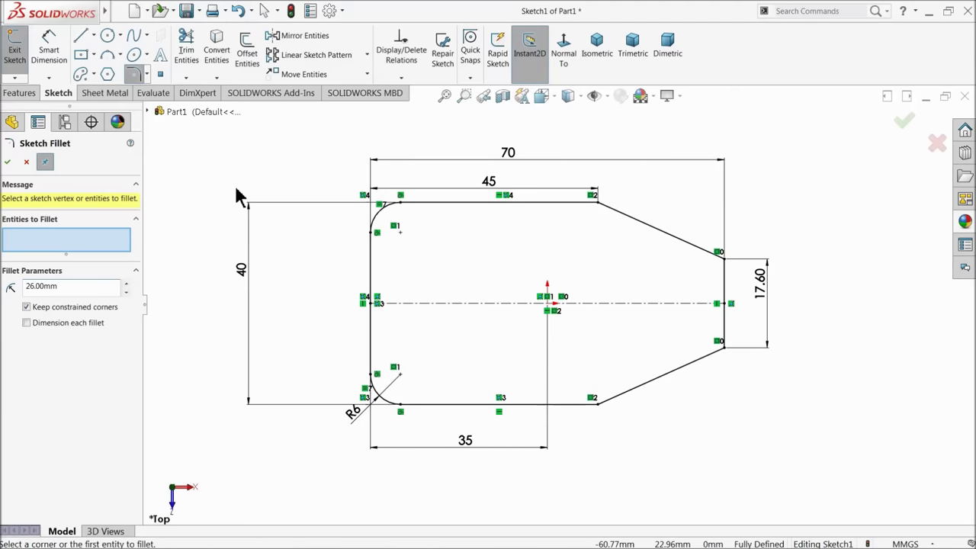
pyautogui.click(597, 207)
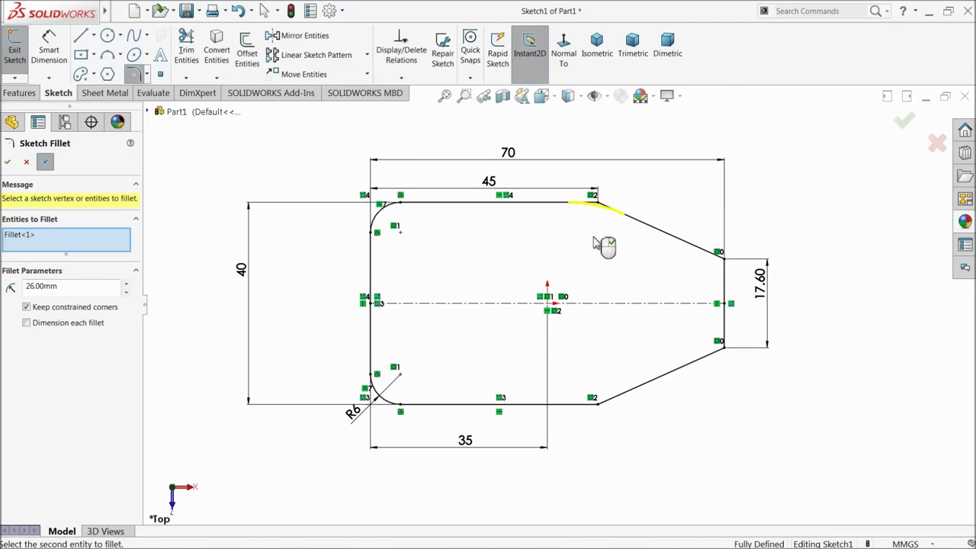
pyautogui.click(598, 403)
pyautogui.click(7, 163)
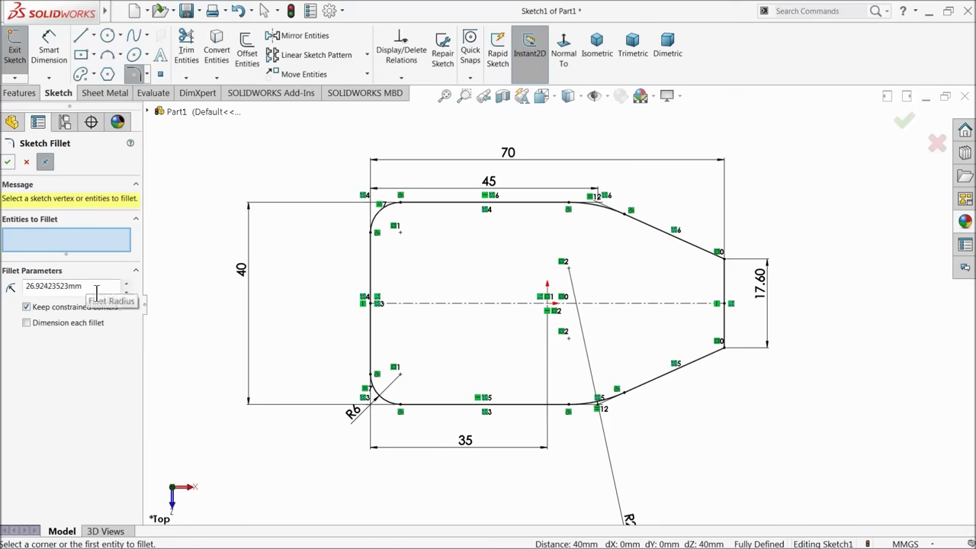
pyautogui.scroll(2, 560, 381)
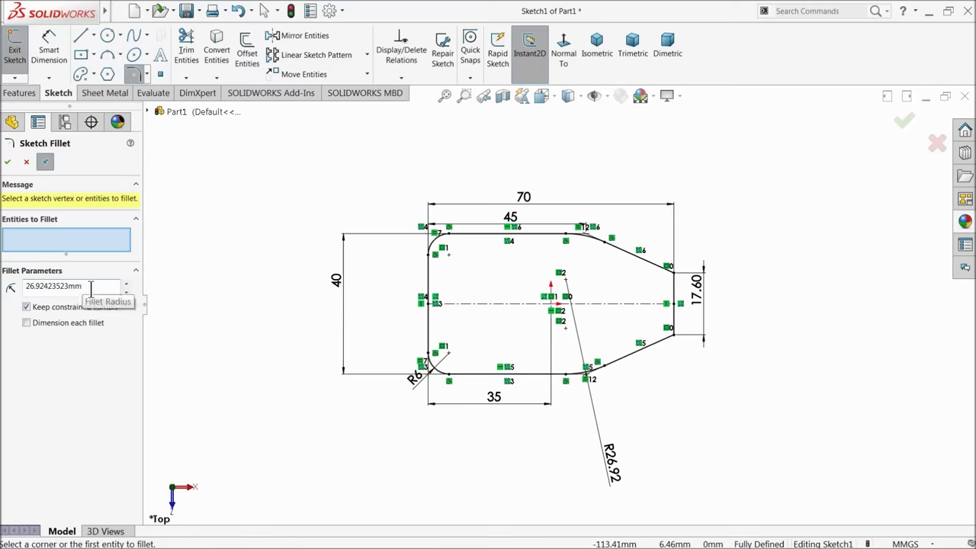
pyautogui.click(26, 162)
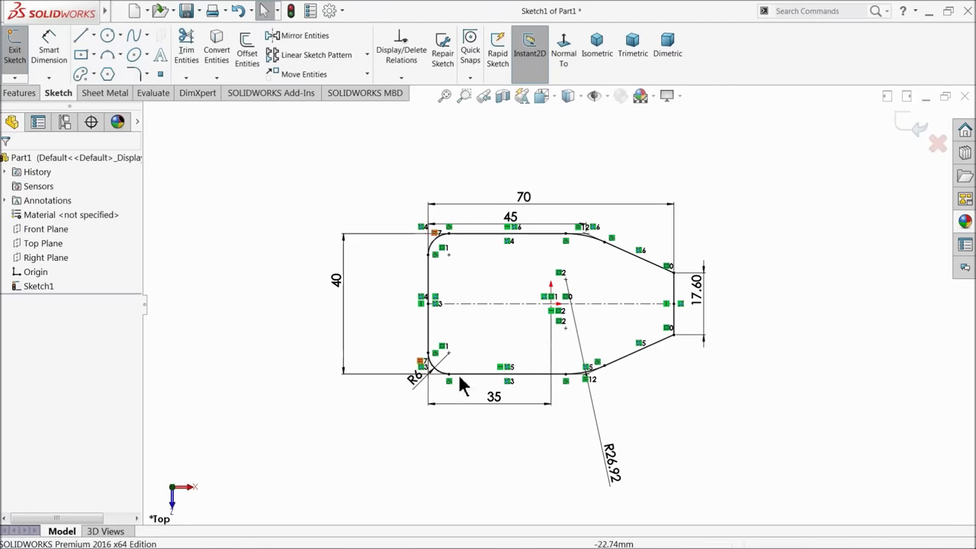
# Step: Remove the R26.92 fillets by deleting their dimension and undoing back past them
pyautogui.click(614, 465)
pyautogui.press('Delete')
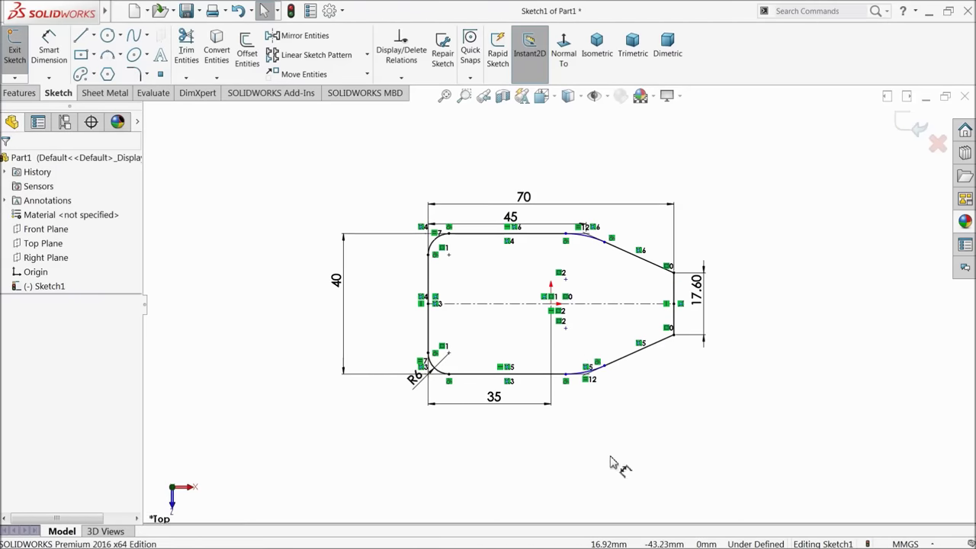
pyautogui.click(238, 11)
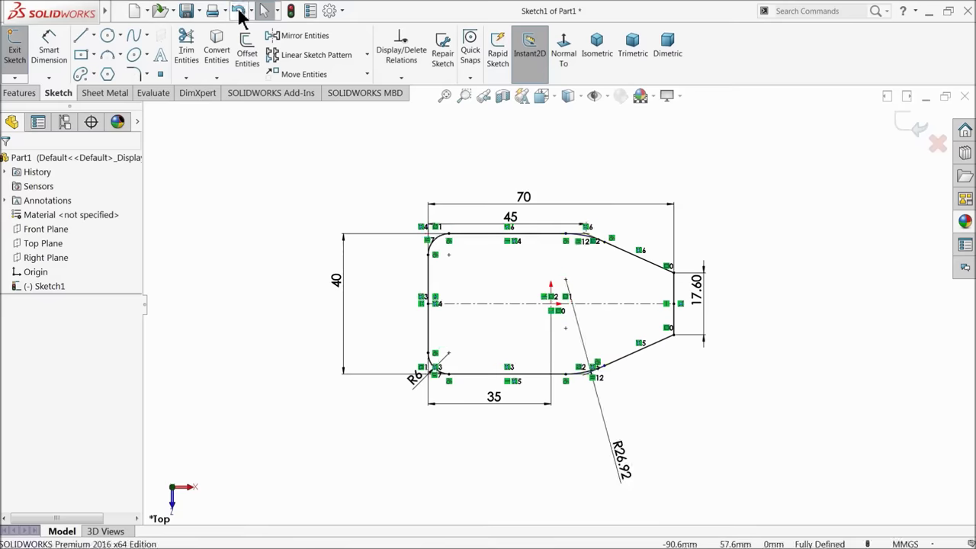
pyautogui.click(238, 12)
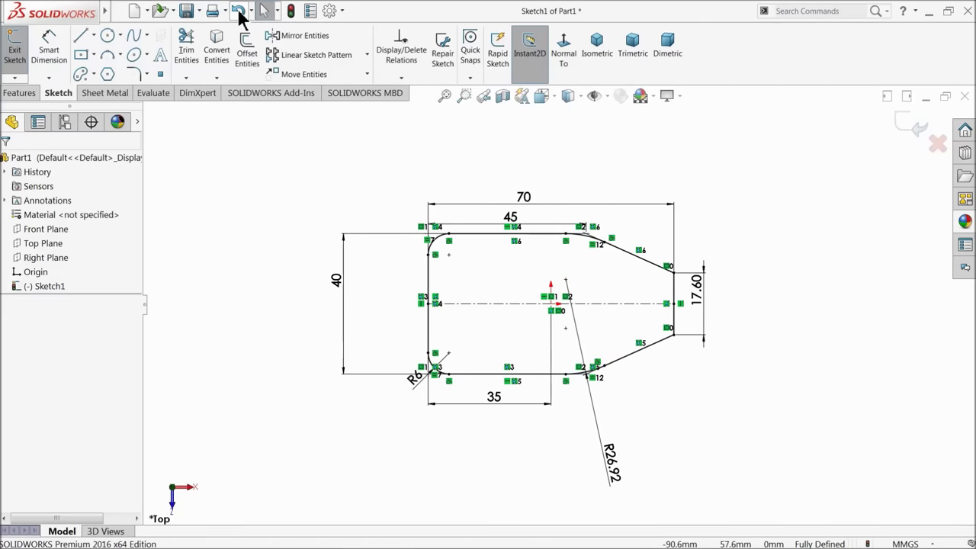
pyautogui.click(239, 12)
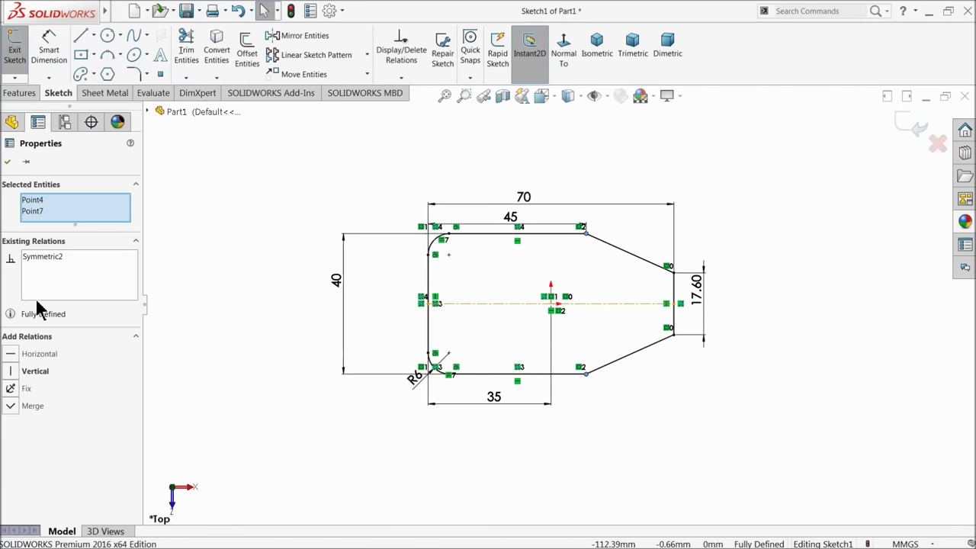
pyautogui.click(160, 206)
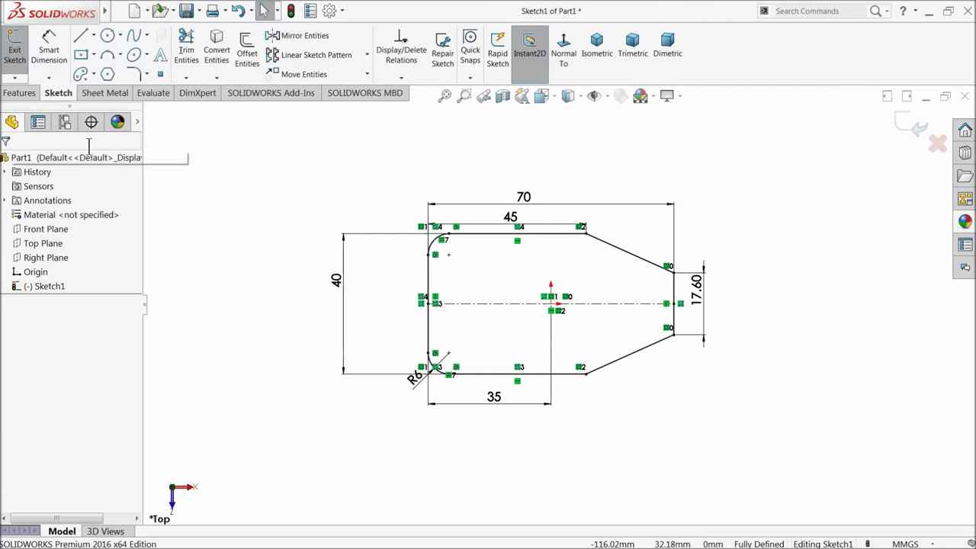
# Step: Fillet the right corners of the long edges at 26 mm
pyautogui.click(133, 74)
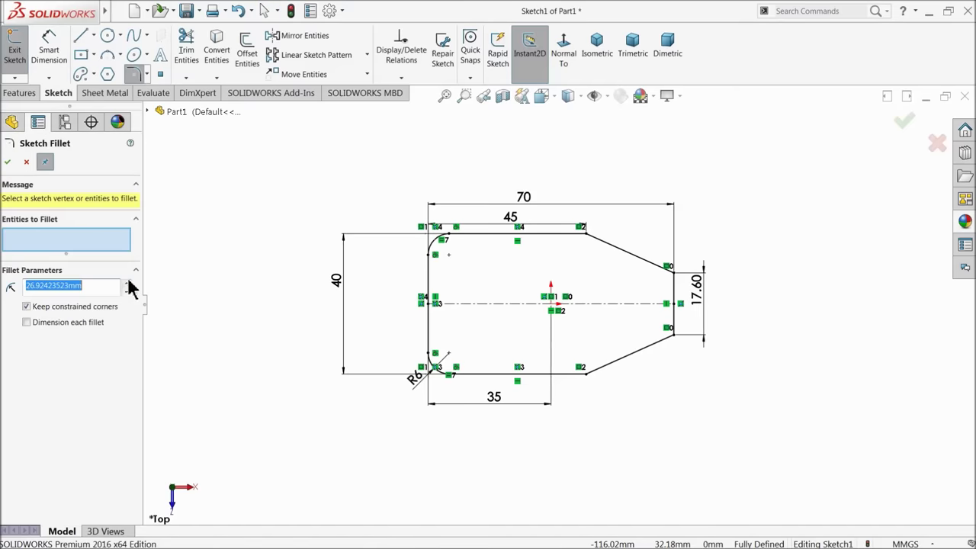
pyautogui.press('Return')
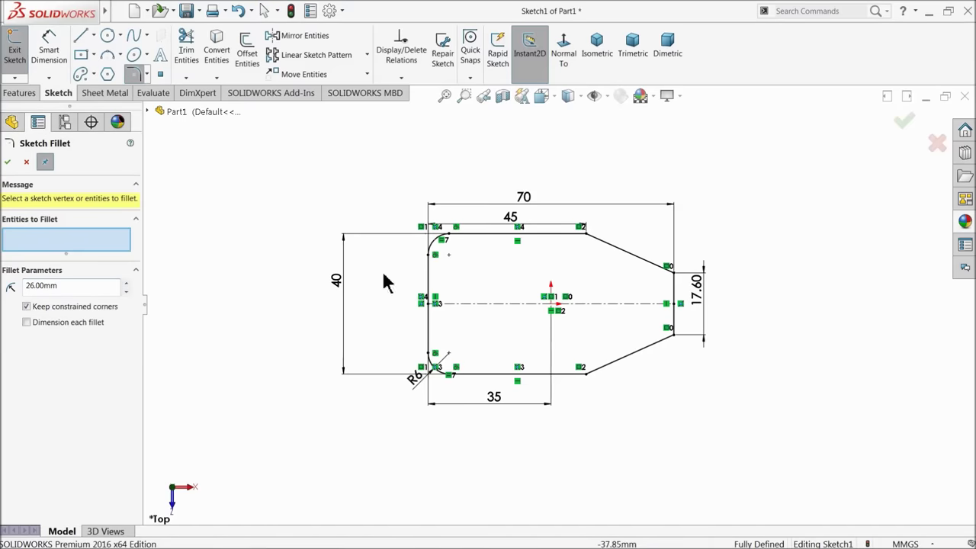
pyautogui.click(587, 239)
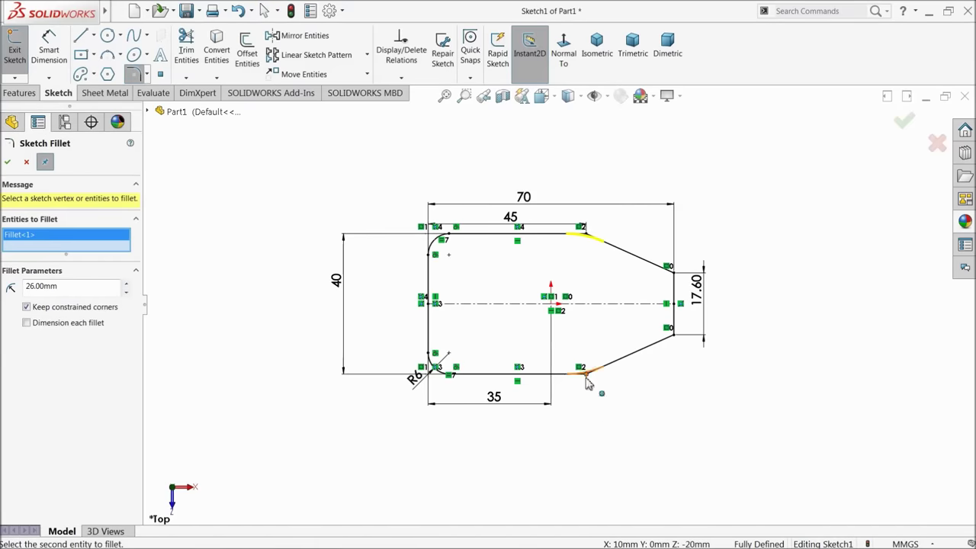
pyautogui.click(588, 372)
pyautogui.click(8, 162)
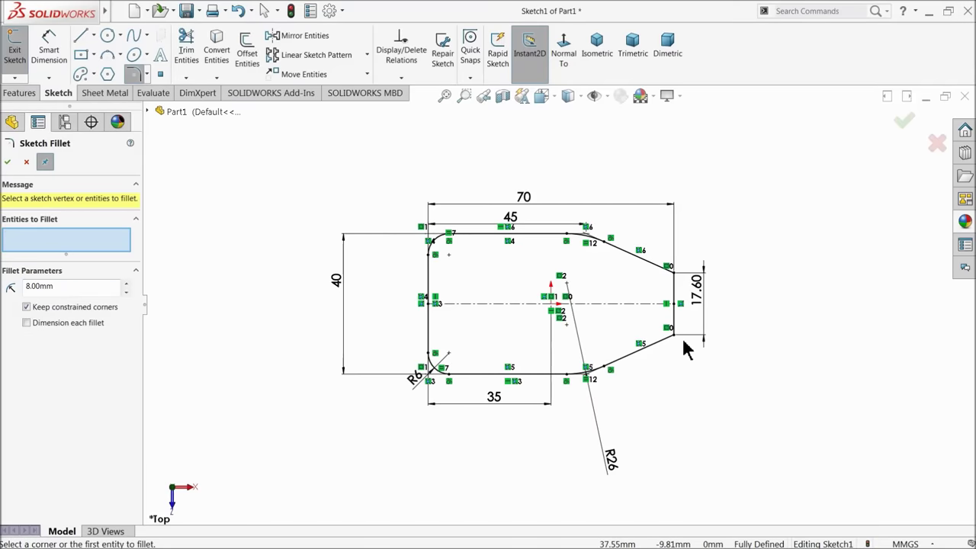
# Step: Round both corners at the narrow right end with 8 mm fillets
pyautogui.click(674, 341)
pyautogui.click(671, 288)
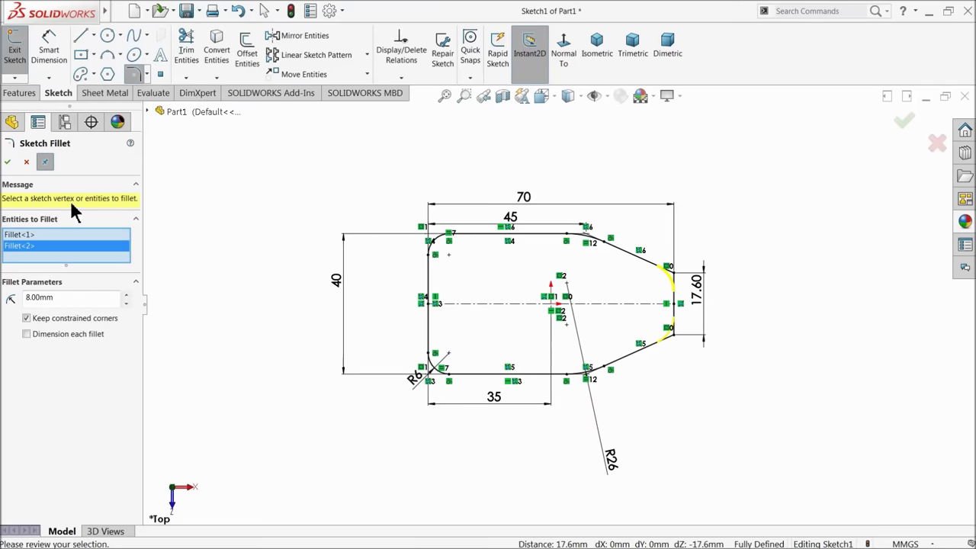
pyautogui.click(8, 163)
pyautogui.click(8, 163)
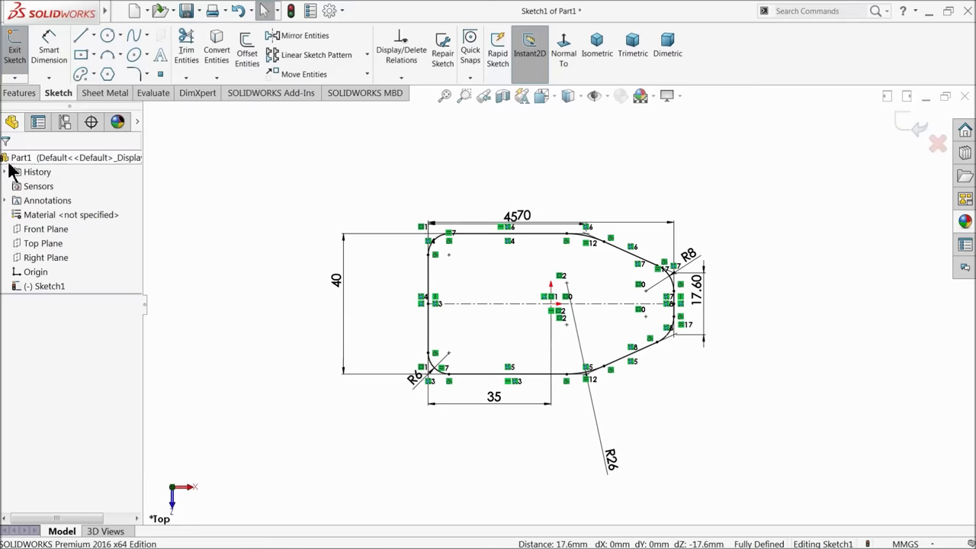
pyautogui.click(21, 93)
pyautogui.click(21, 54)
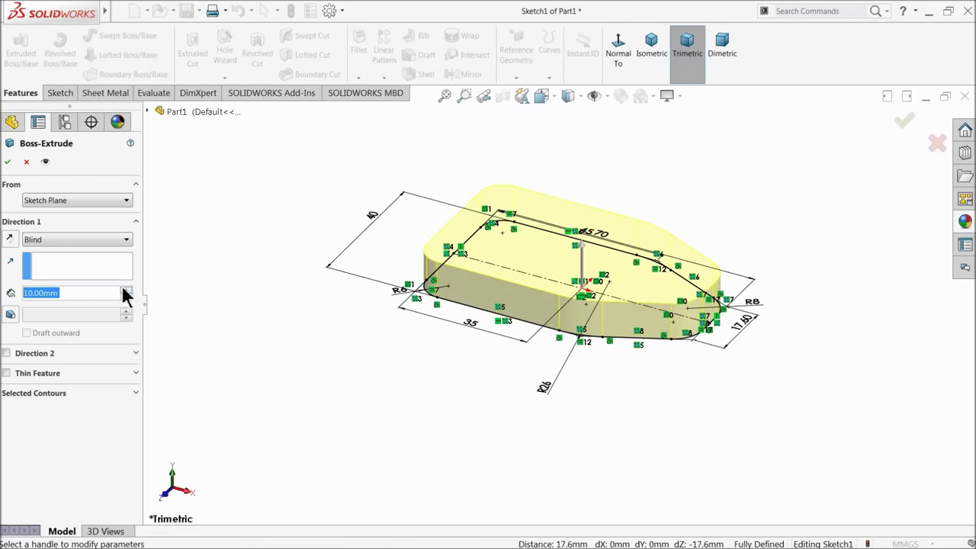
# Step: Extrude Sketch1 20 mm with a Mid Plane end condition to create Boss-Extrude1
pyautogui.write('20')
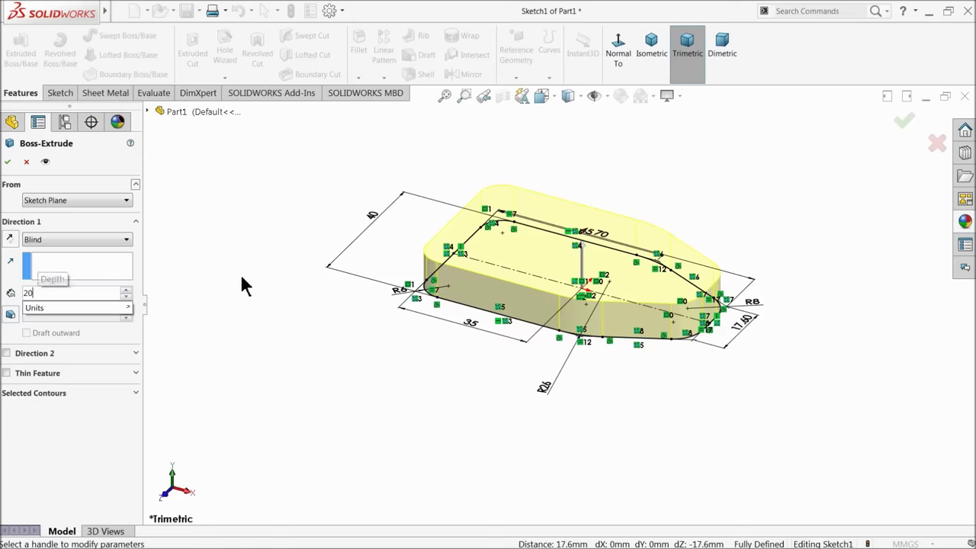
pyautogui.press('Return')
pyautogui.click(50, 241)
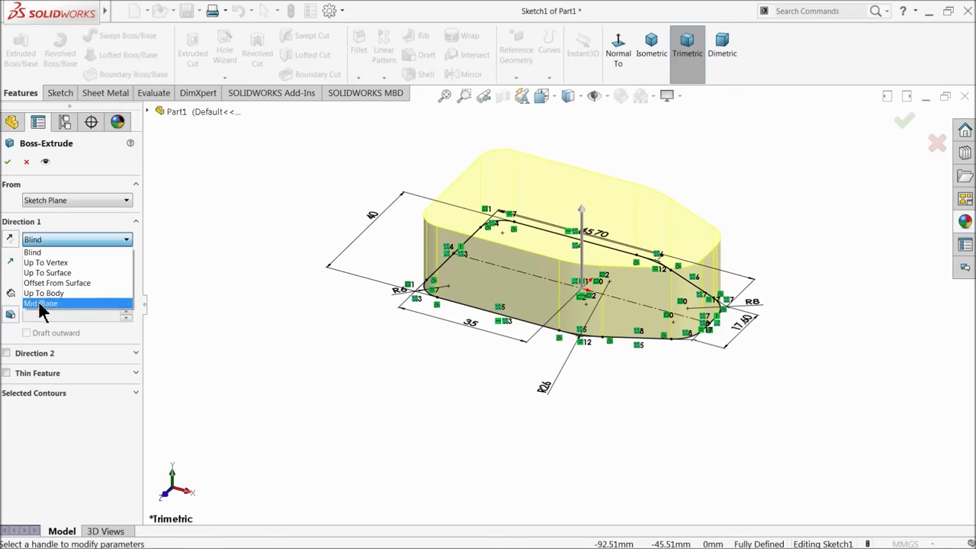
pyautogui.click(40, 303)
pyautogui.click(9, 162)
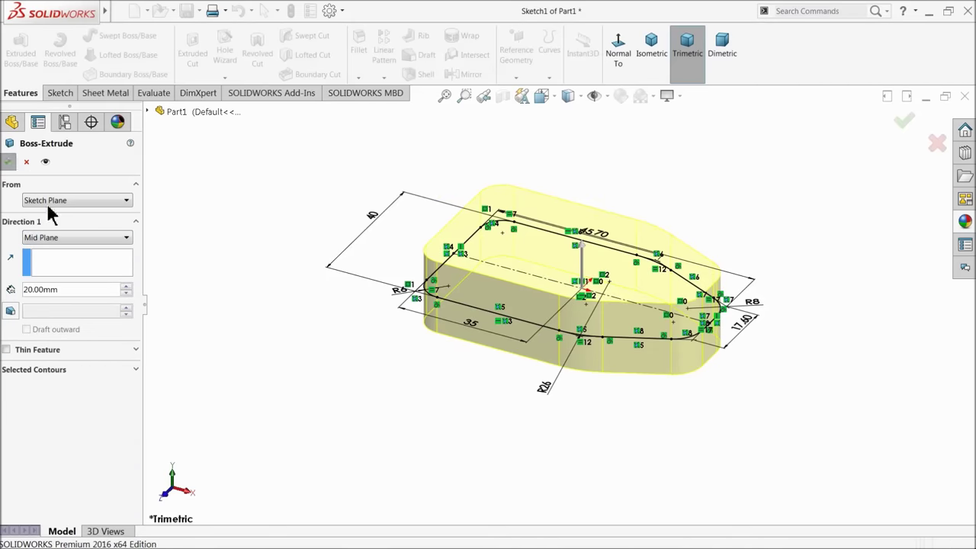
pyautogui.click(62, 158)
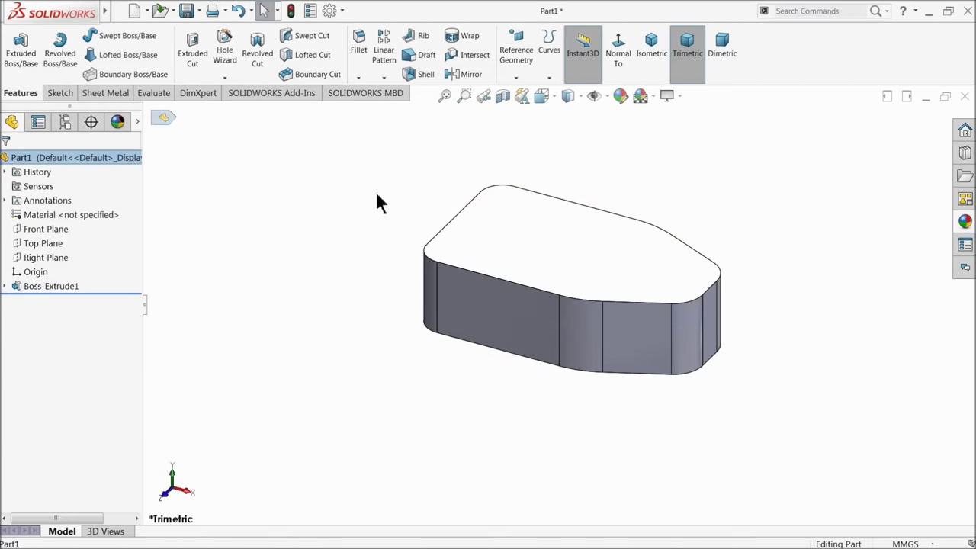
# Step: Apply an orange colour appearance to Boss-Extrude1
pyautogui.click(620, 95)
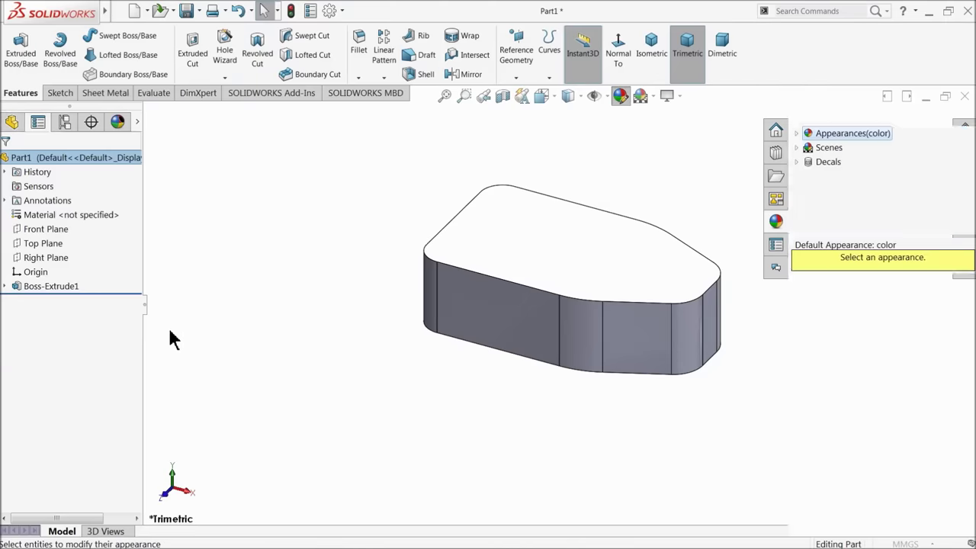
pyautogui.click(27, 162)
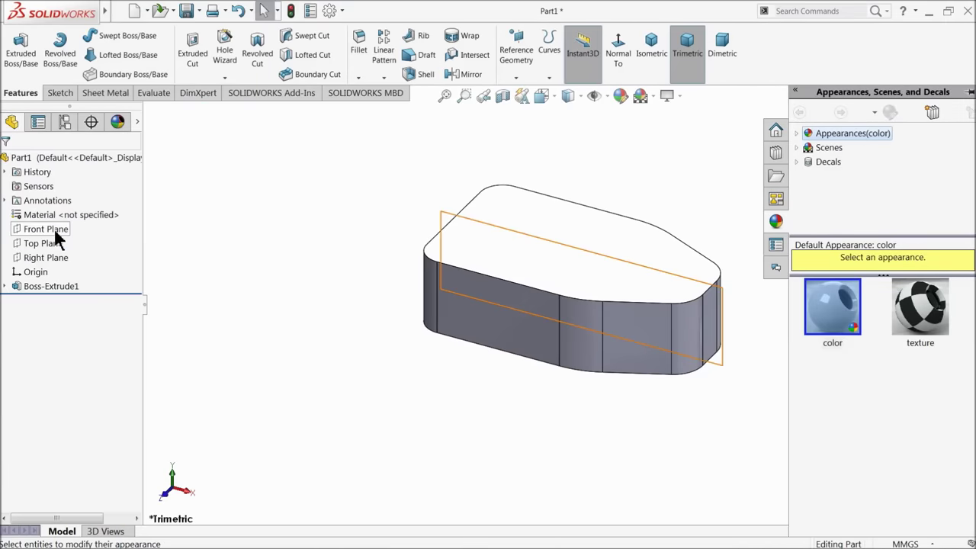
pyautogui.click(41, 287)
pyautogui.click(618, 97)
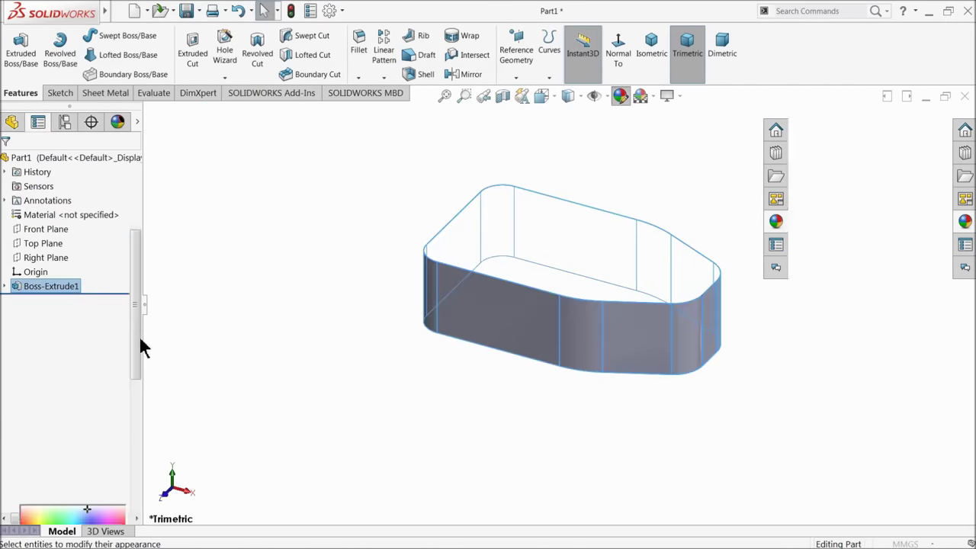
pyautogui.click(45, 455)
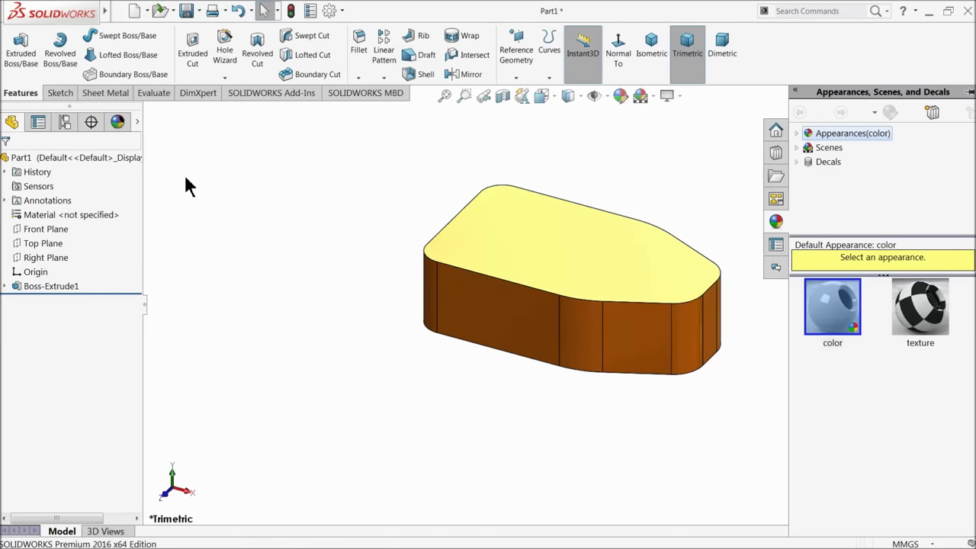
# Step: Orbit the part and select its front face to sketch on
pyautogui.moveTo(307, 254); pyautogui.dragTo(432, 305, button='middle')
pyautogui.click(523, 305)
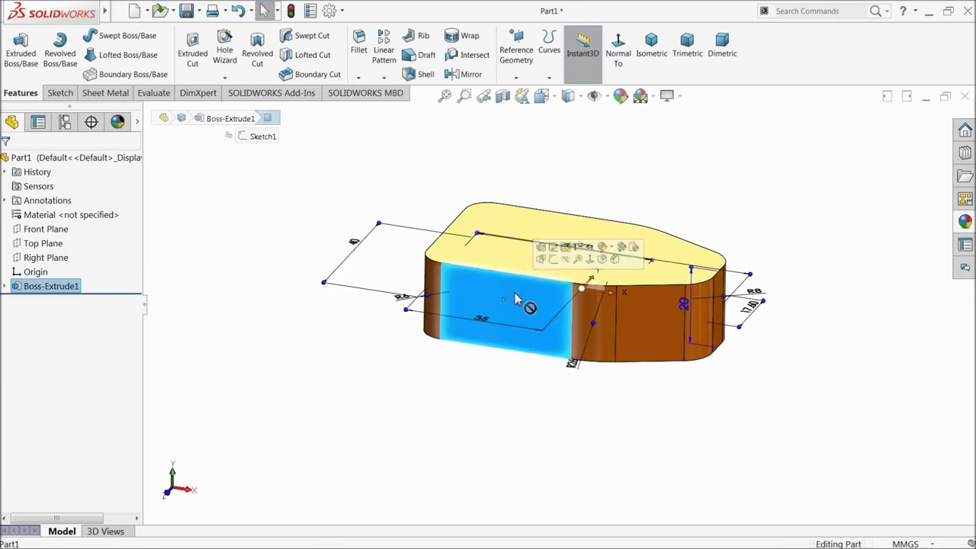
pyautogui.click(562, 263)
# Step: View the face normal and draw a line from the top-left corner partway along the top edge
pyautogui.click(562, 59)
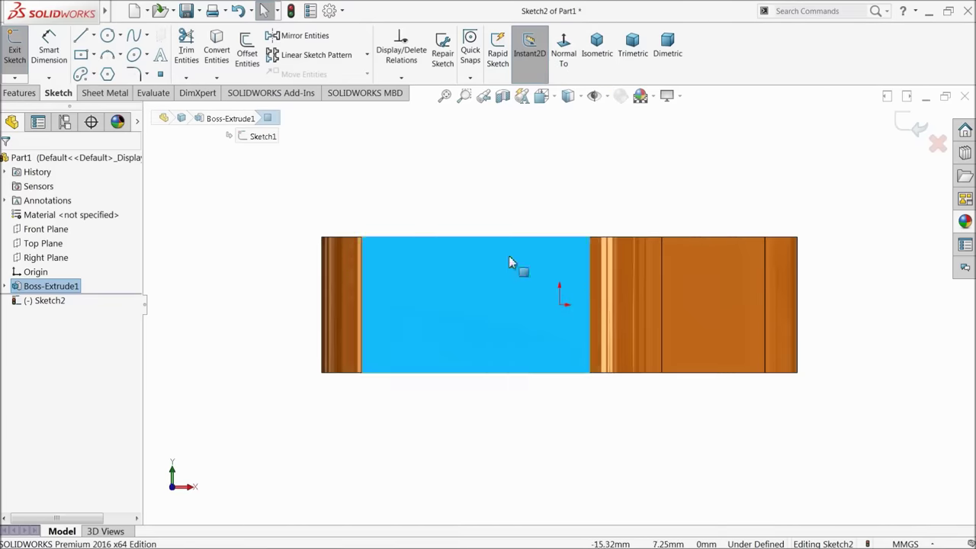
pyautogui.click(147, 145)
pyautogui.click(81, 37)
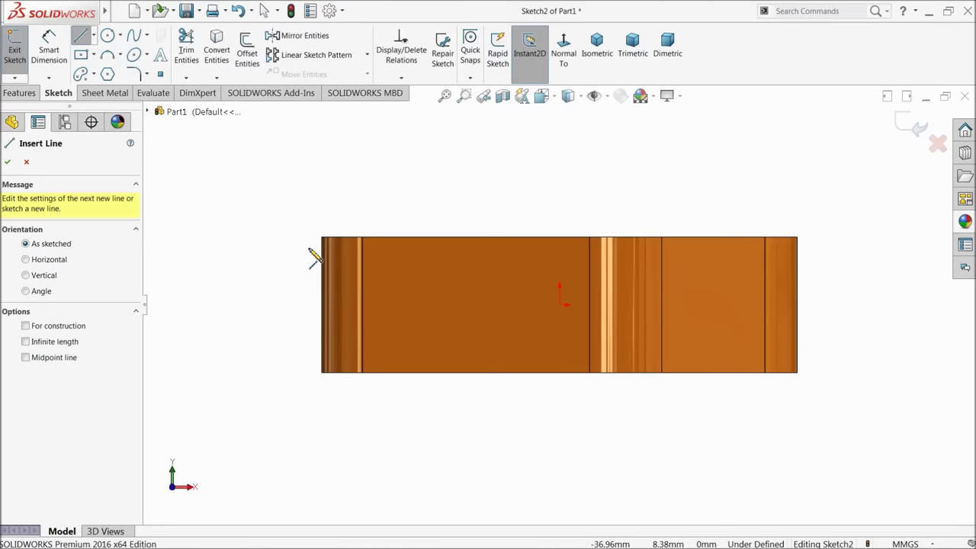
pyautogui.click(322, 238)
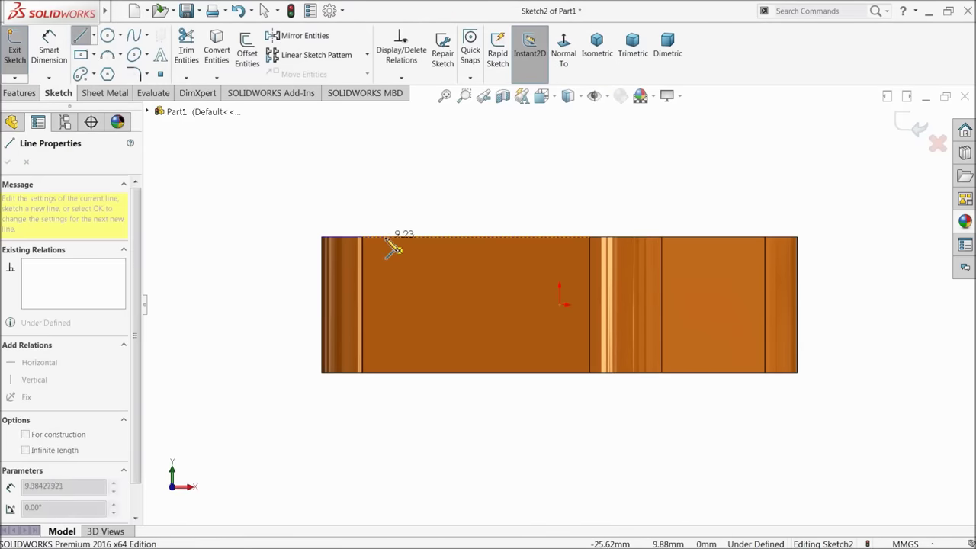
pyautogui.click(390, 238)
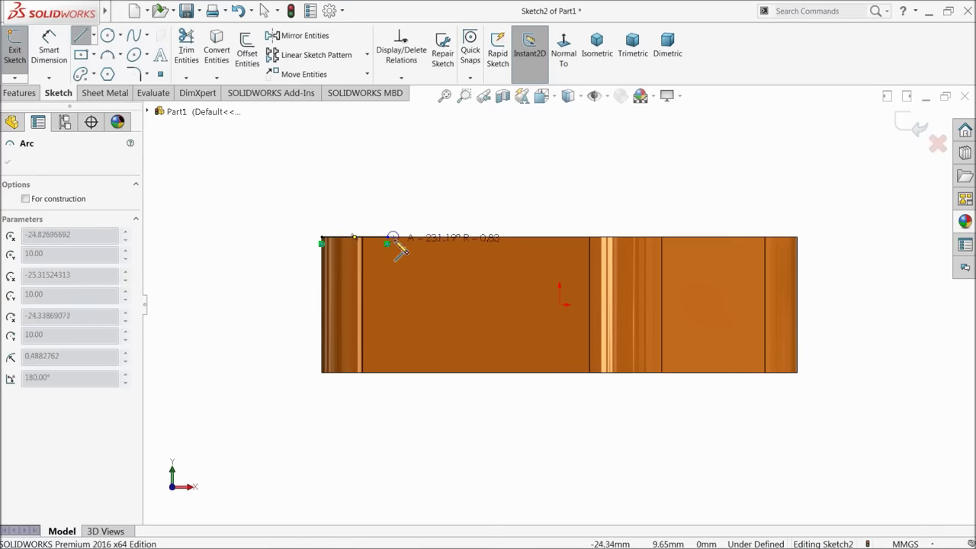
pyautogui.rightClick(404, 185)
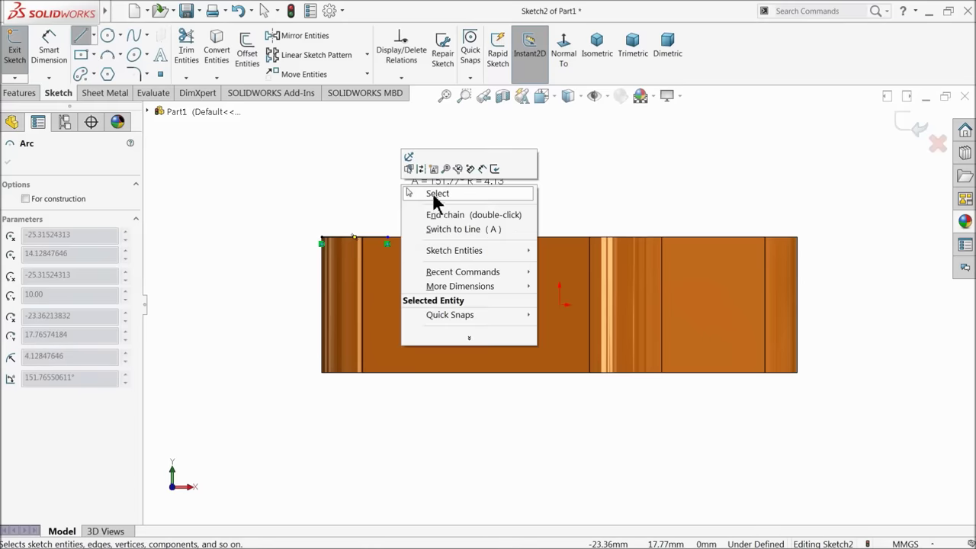
pyautogui.click(432, 195)
# Step: Draw a second line from the top-right corner partway back along the top edge
pyautogui.click(81, 36)
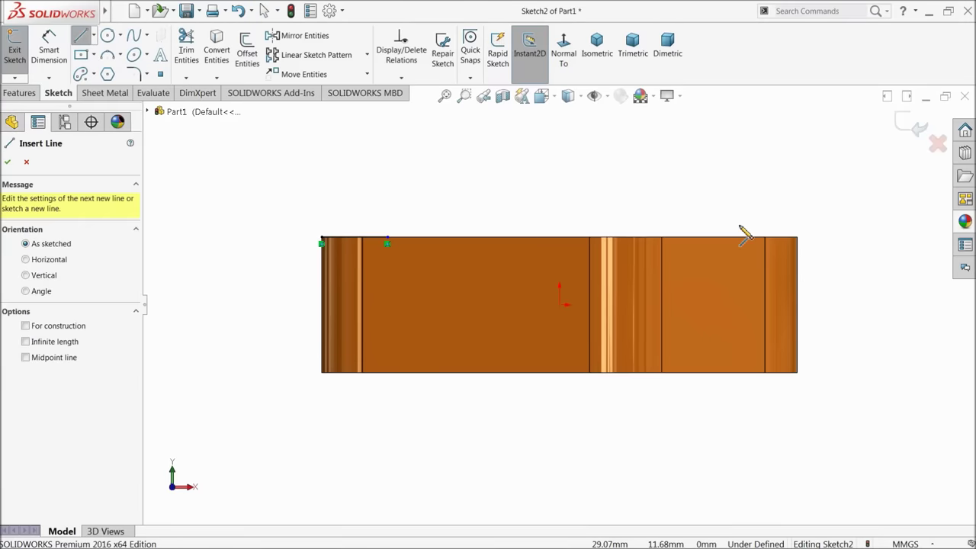
pyautogui.click(797, 238)
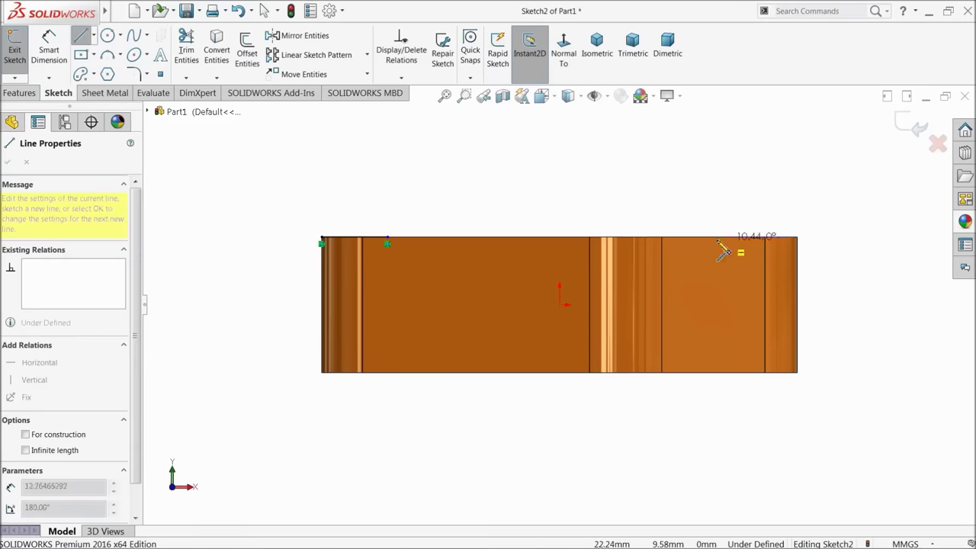
pyautogui.click(571, 239)
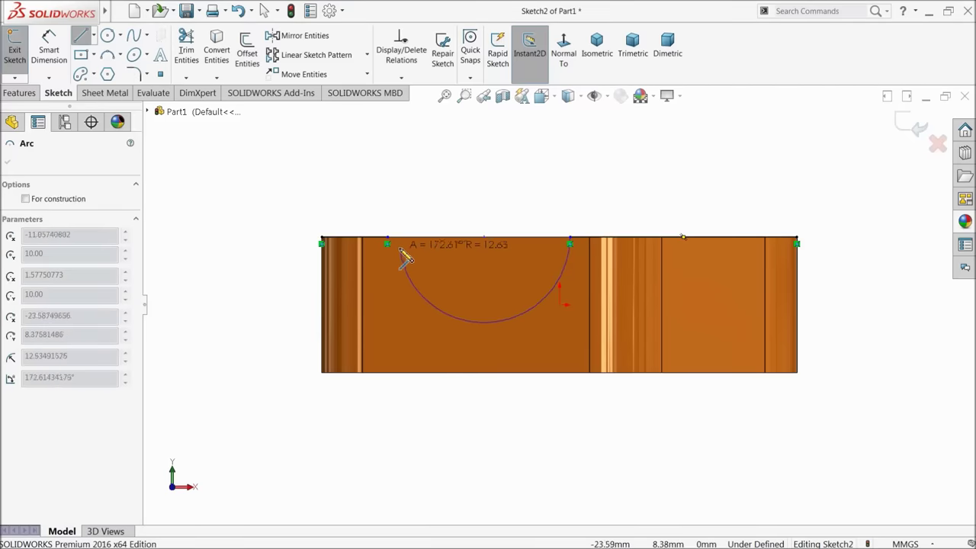
pyautogui.rightClick(425, 202)
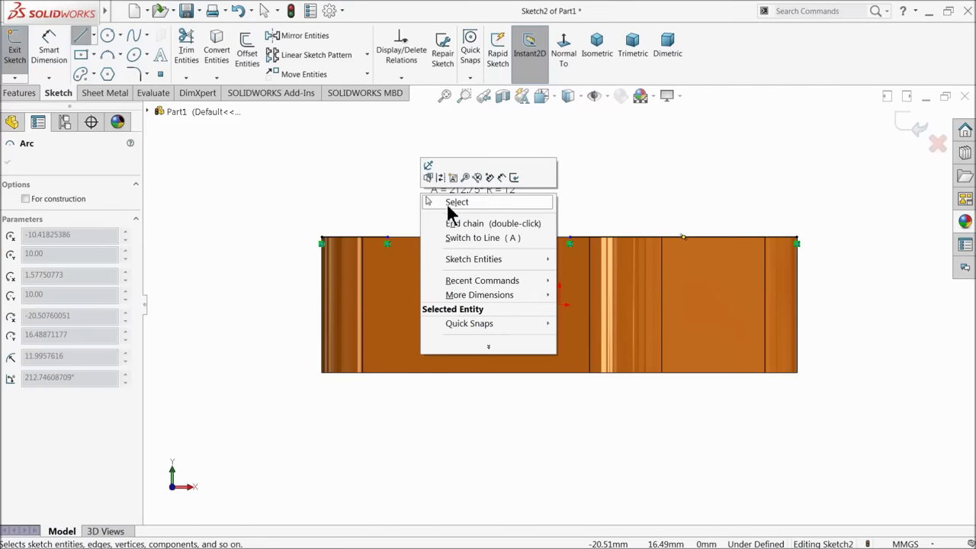
pyautogui.click(456, 203)
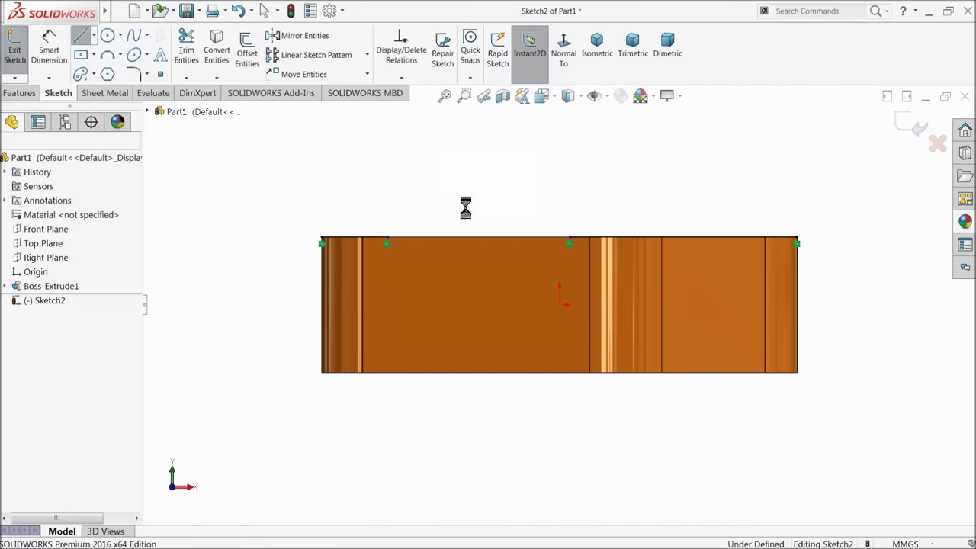
# Step: Draw a centerpoint arc dipping below the top edge between the two line ends
pyautogui.click(94, 35)
pyautogui.click(95, 36)
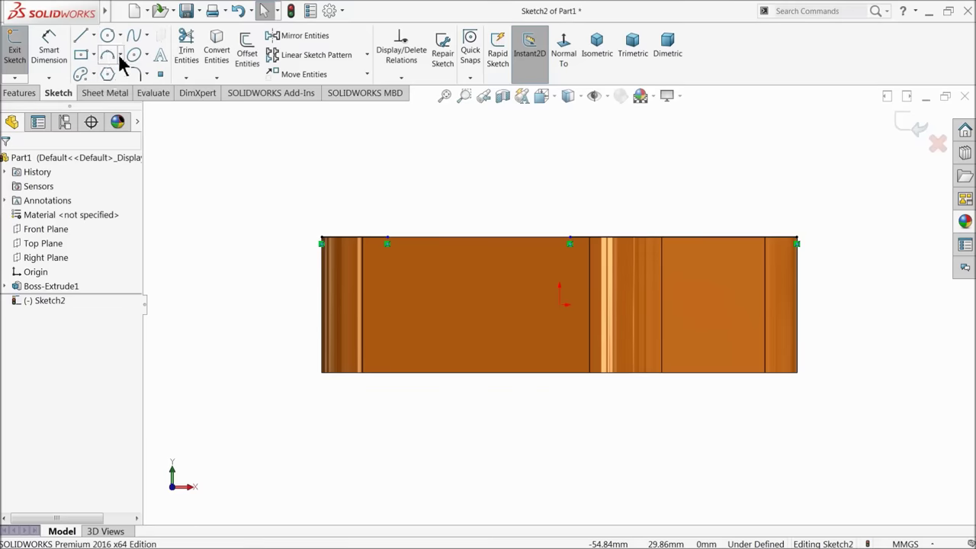
pyautogui.click(119, 57)
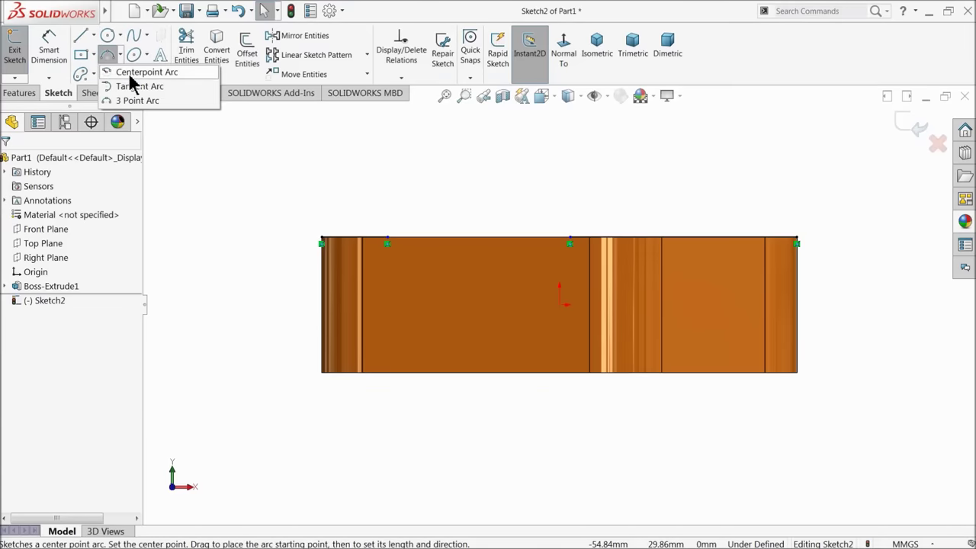
pyautogui.click(133, 72)
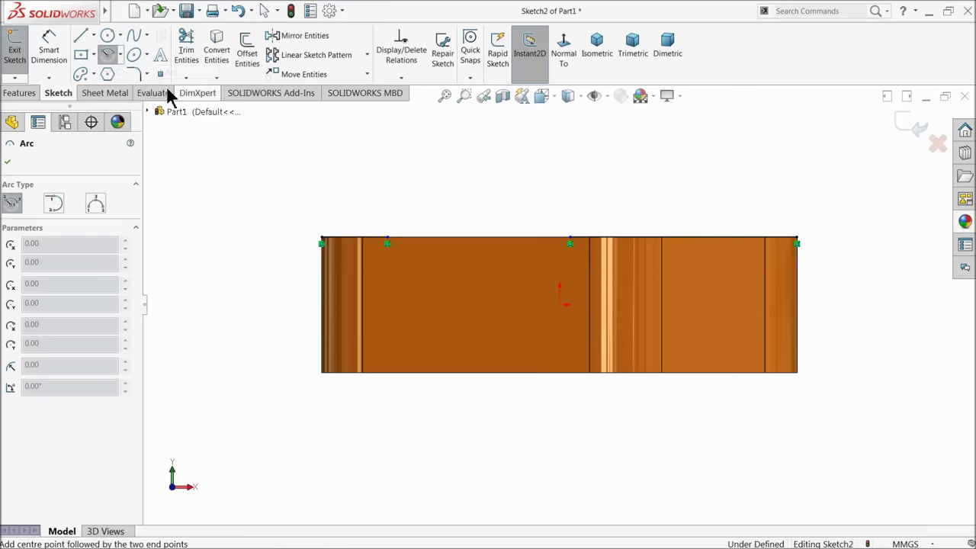
pyautogui.click(467, 187)
pyautogui.click(389, 244)
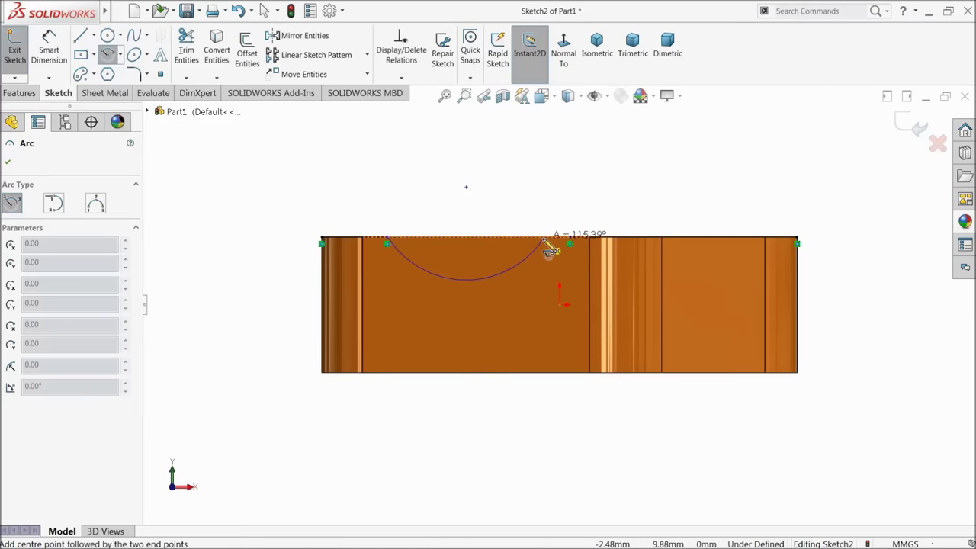
pyautogui.click(545, 242)
pyautogui.rightClick(567, 188)
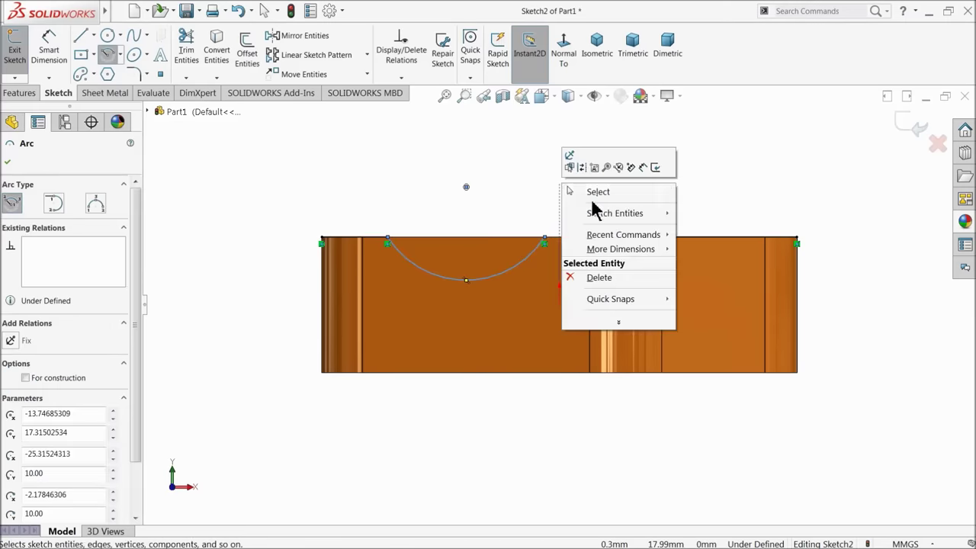
# Step: Merge the arc's end point onto the second line's end point
pyautogui.click(598, 195)
pyautogui.scroll(-4, 571, 257)
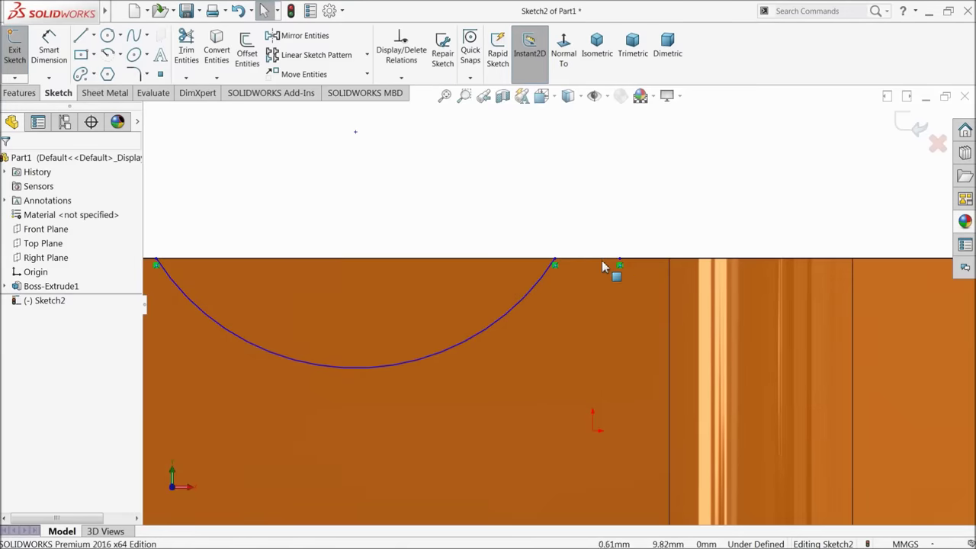
pyautogui.click(620, 263)
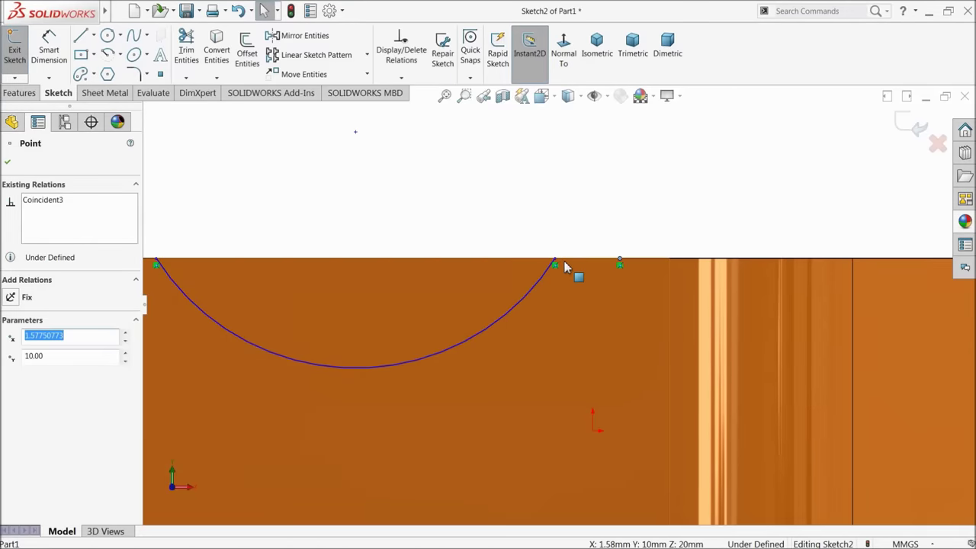
pyautogui.keyDown('ctrl'); pyautogui.click(555, 263); pyautogui.keyUp('ctrl')
pyautogui.click(620, 217)
pyautogui.click(473, 212)
pyautogui.scroll(4, 481, 227)
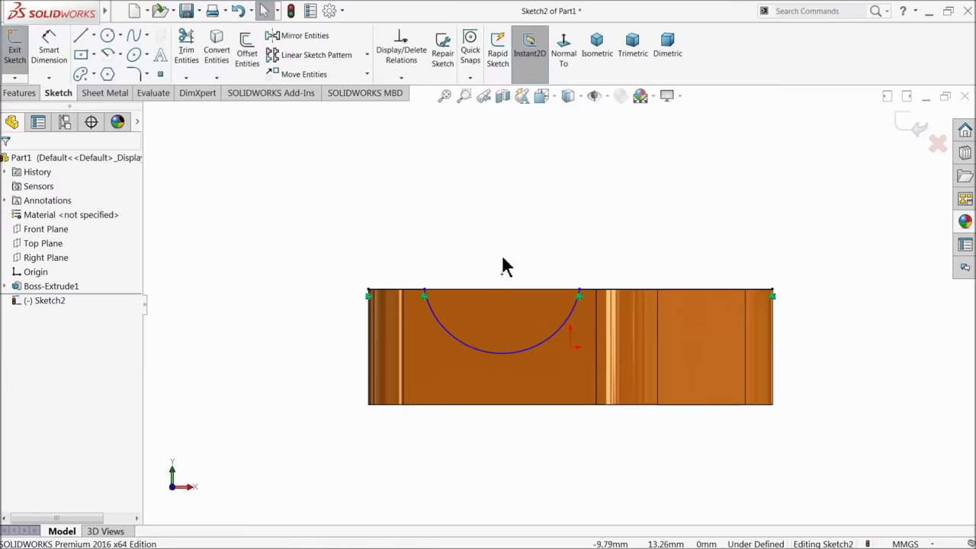
pyautogui.scroll(-1, 562, 351)
# Step: Dimension the arc centre 4.75 mm above the top edge and the arc radius 12.5 mm
pyautogui.click(51, 52)
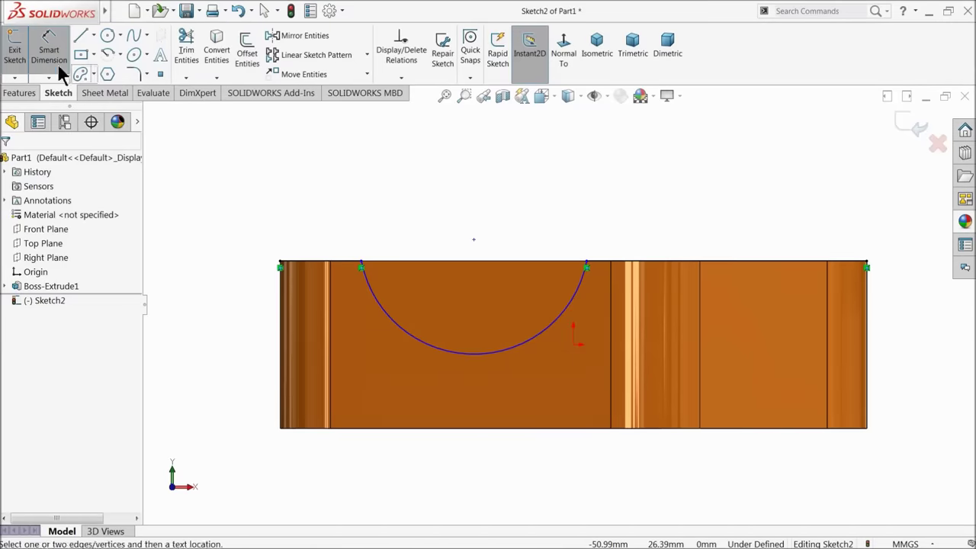
pyautogui.click(473, 241)
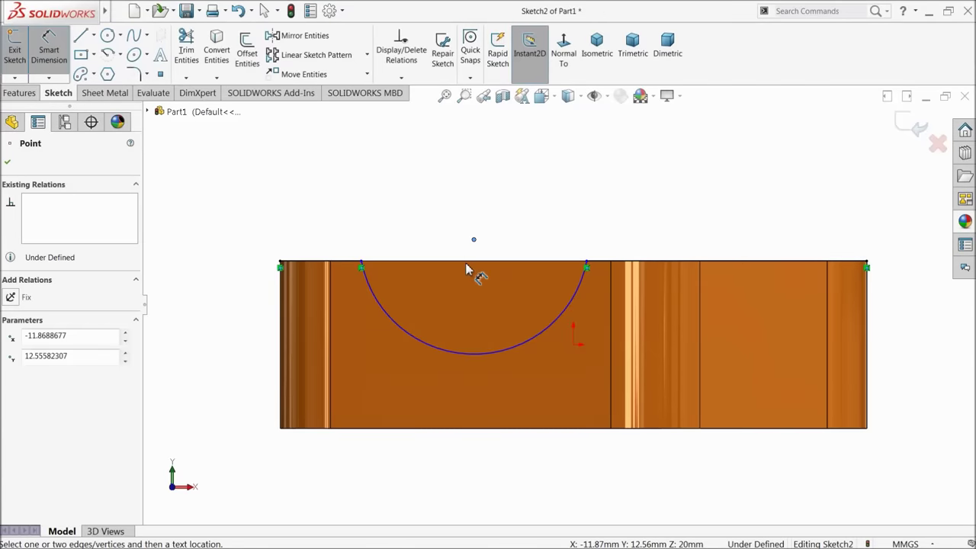
pyautogui.click(467, 264)
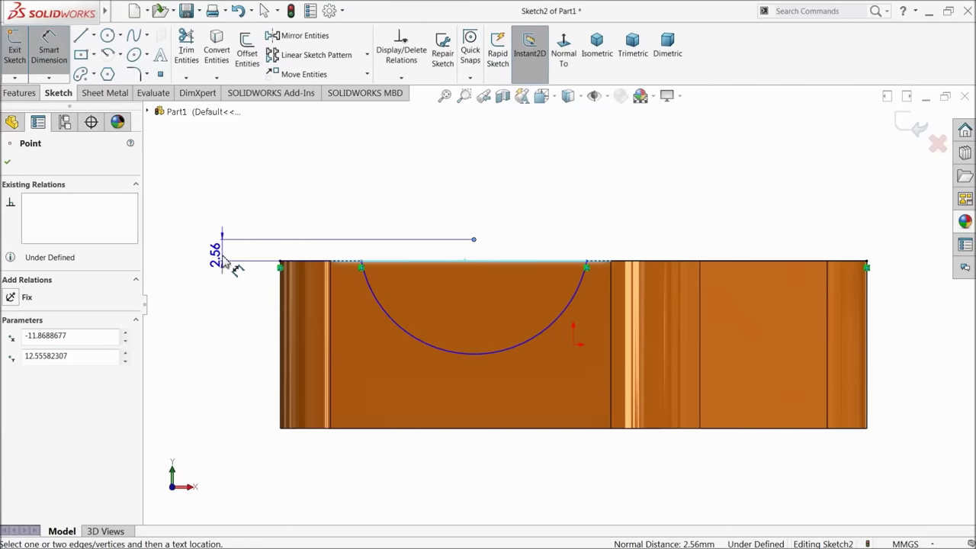
pyautogui.click(223, 261)
pyautogui.write('4.')
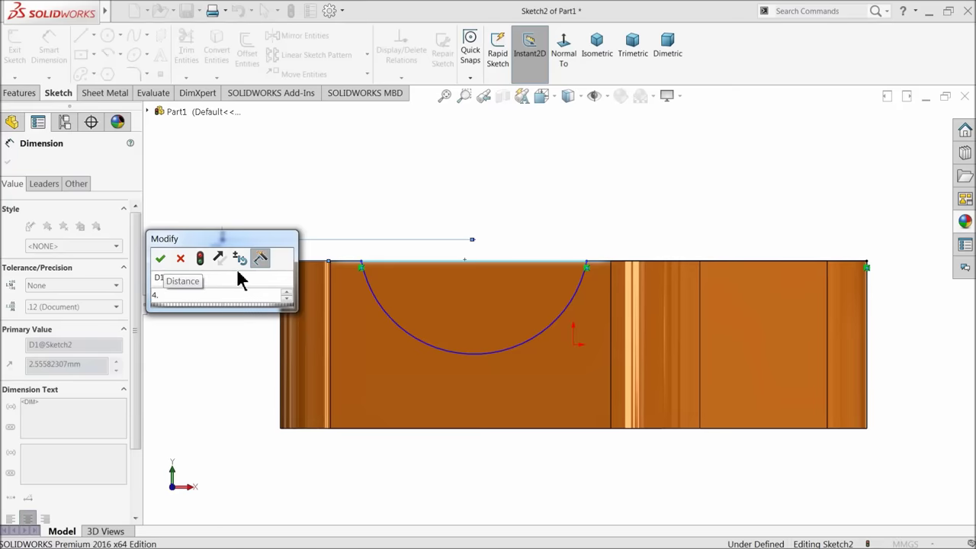
pyautogui.write('75')
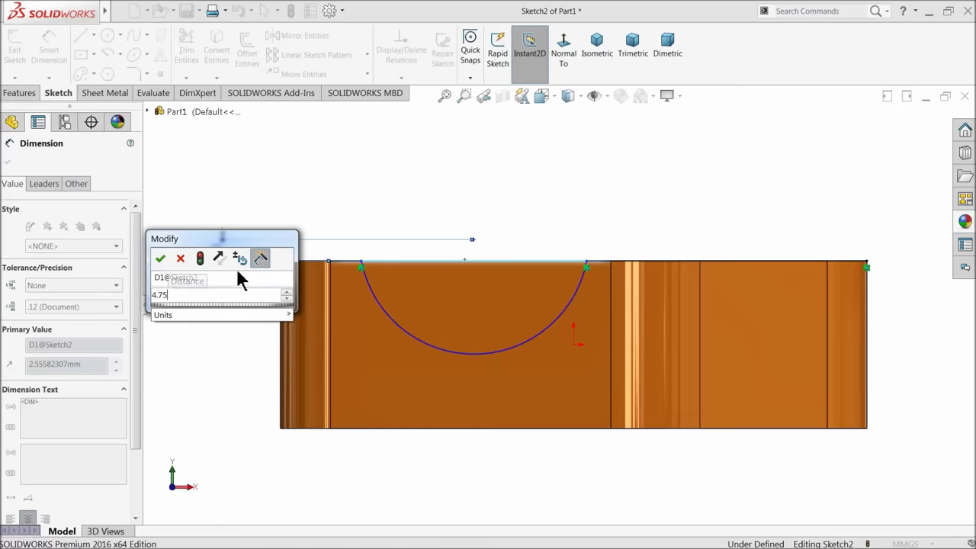
pyautogui.click(160, 259)
pyautogui.click(499, 340)
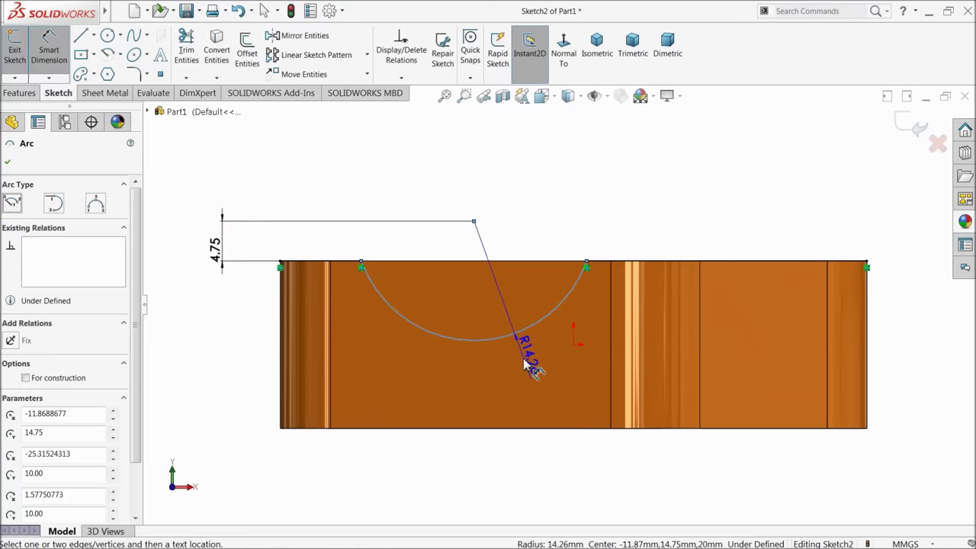
pyautogui.click(534, 372)
pyautogui.write('12.5')
pyautogui.click(466, 368)
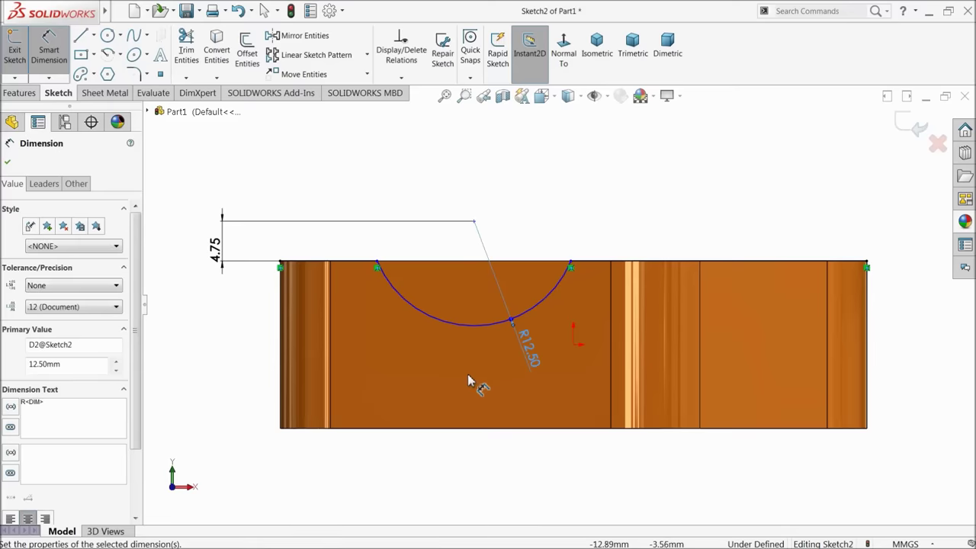
# Step: Dimension the left top-edge segment 11.1 mm and exit dimensioning
pyautogui.click(348, 267)
pyautogui.click(339, 245)
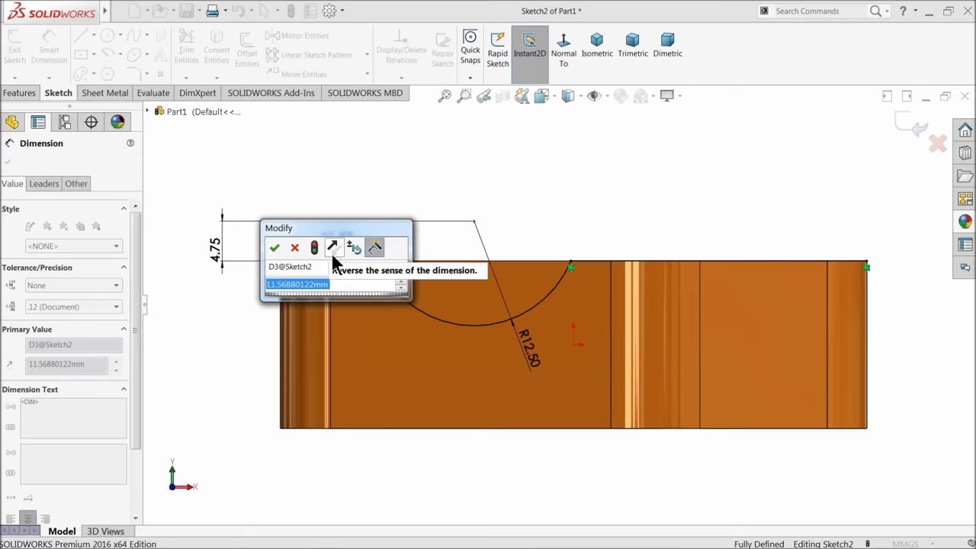
pyautogui.write('11.1')
pyautogui.click(274, 247)
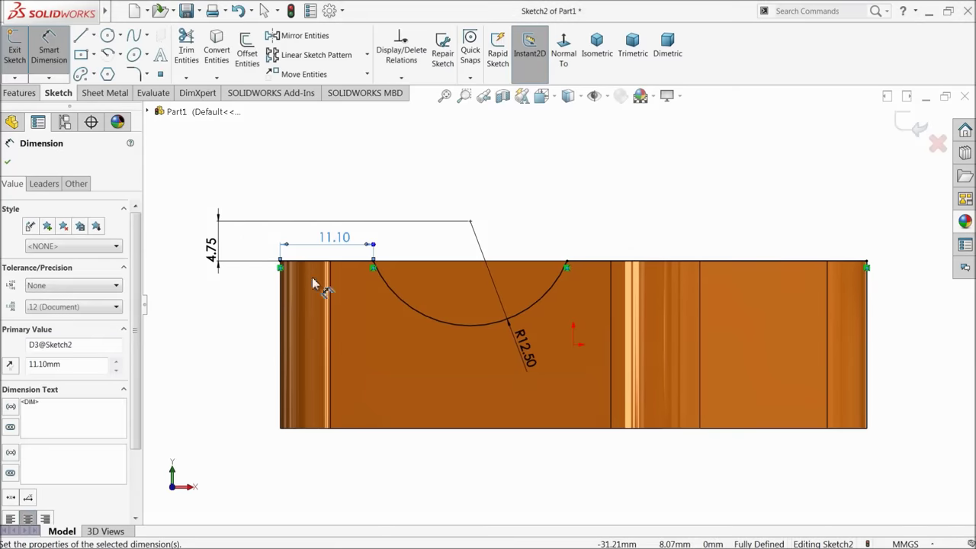
pyautogui.click(8, 160)
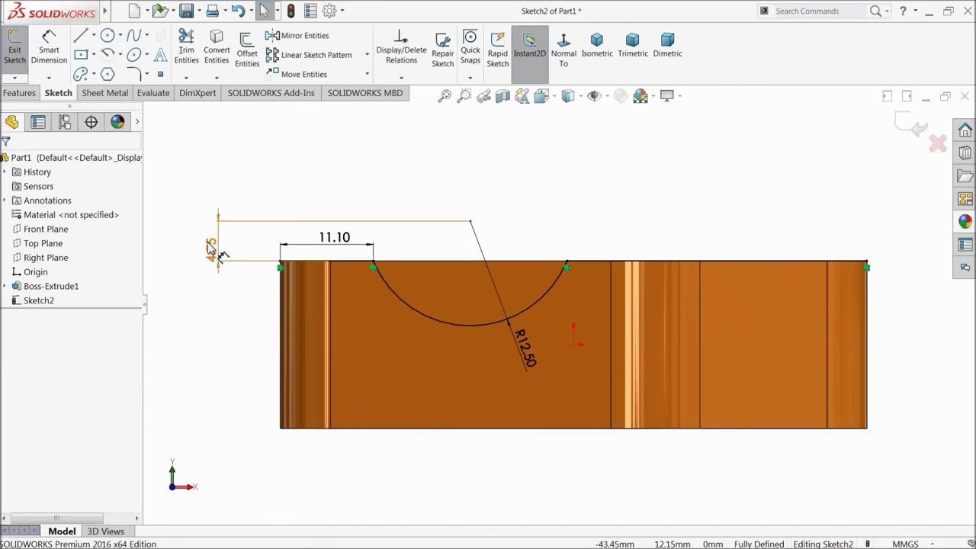
# Step: Offset the top sketch chain 4 mm downward
pyautogui.click(246, 63)
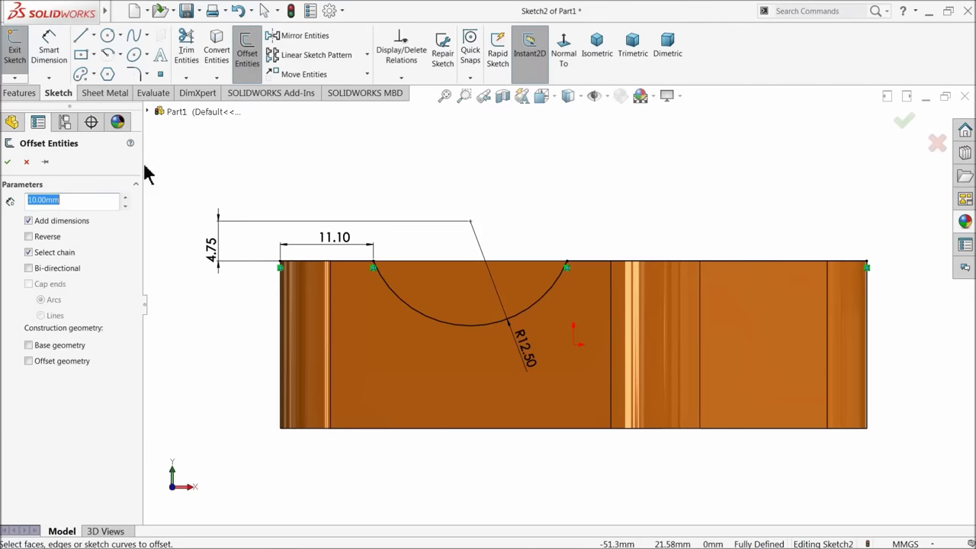
pyautogui.write('4')
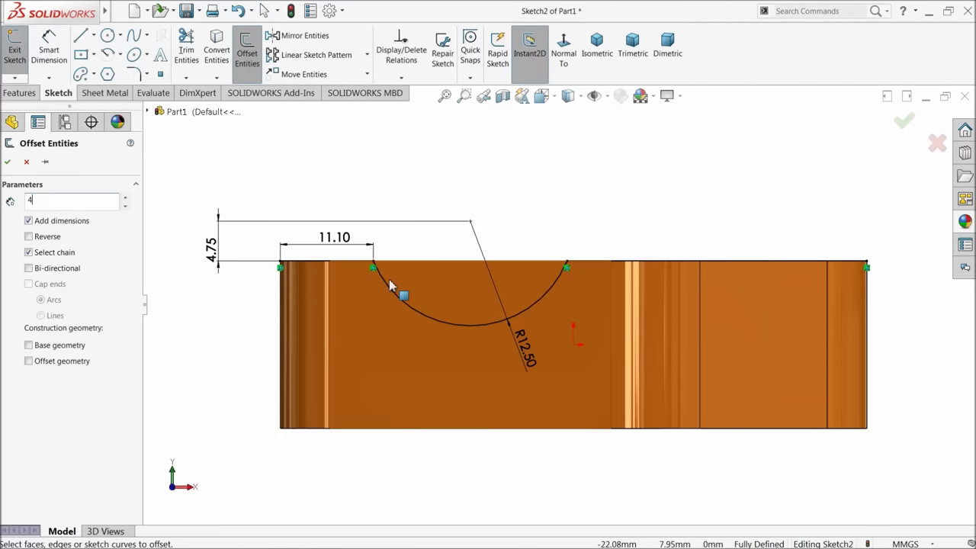
pyautogui.click(363, 278)
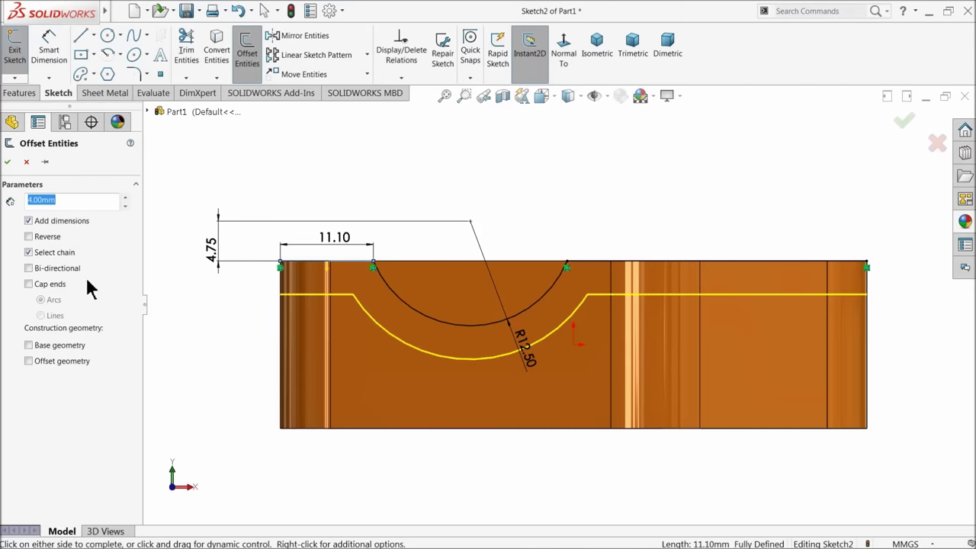
pyautogui.click(7, 163)
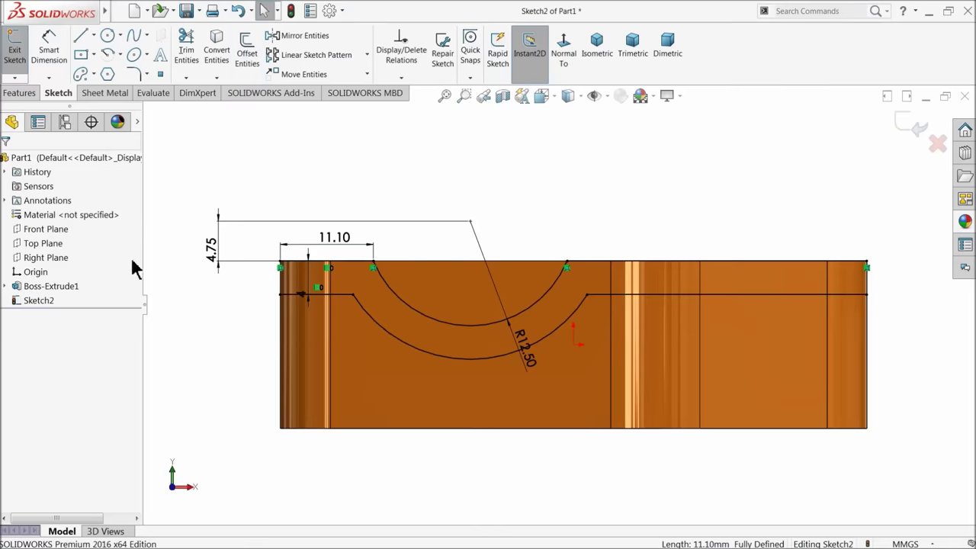
# Step: Close the left and right ends with vertical 4 mm lines
pyautogui.click(81, 37)
pyautogui.moveTo(281, 263); pyautogui.dragTo(280, 294)
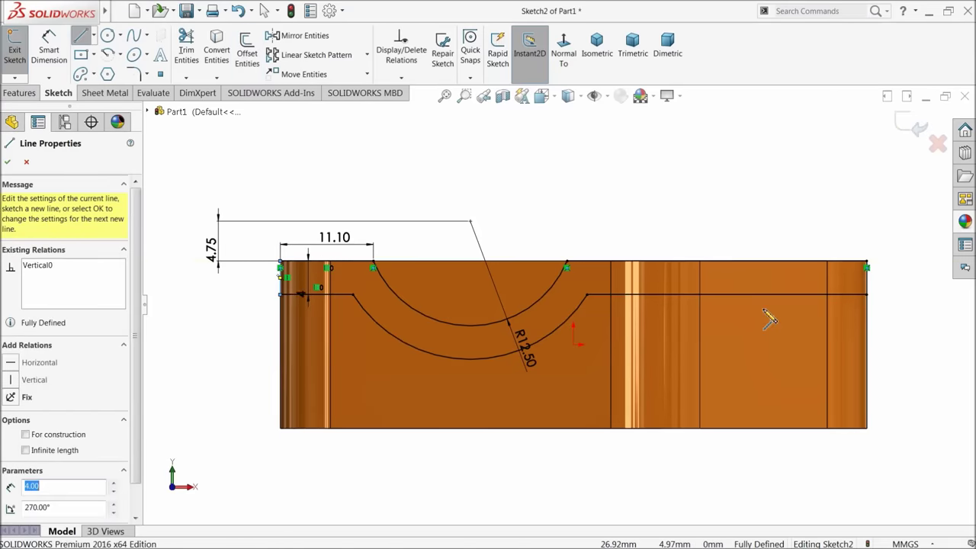
pyautogui.moveTo(867, 262); pyautogui.dragTo(867, 294)
pyautogui.rightClick(541, 170)
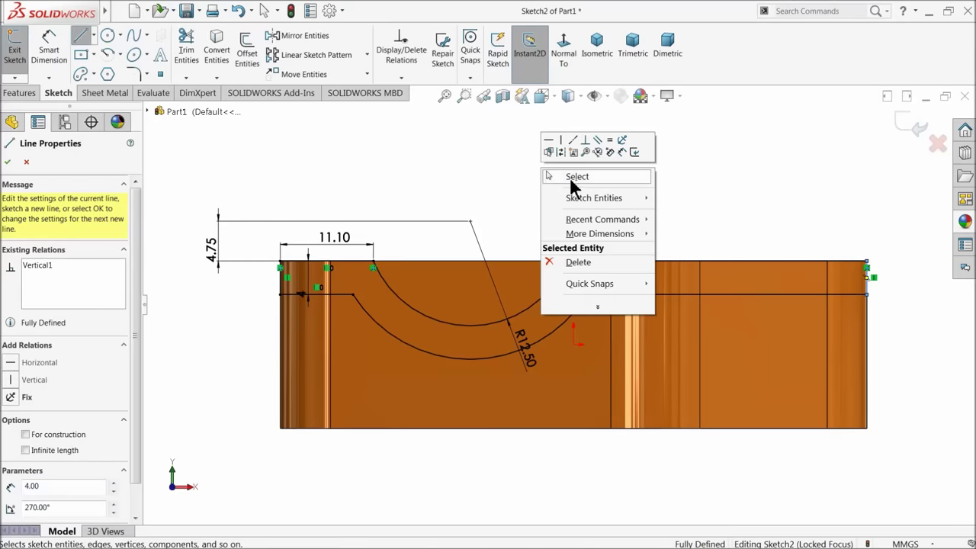
pyautogui.click(571, 178)
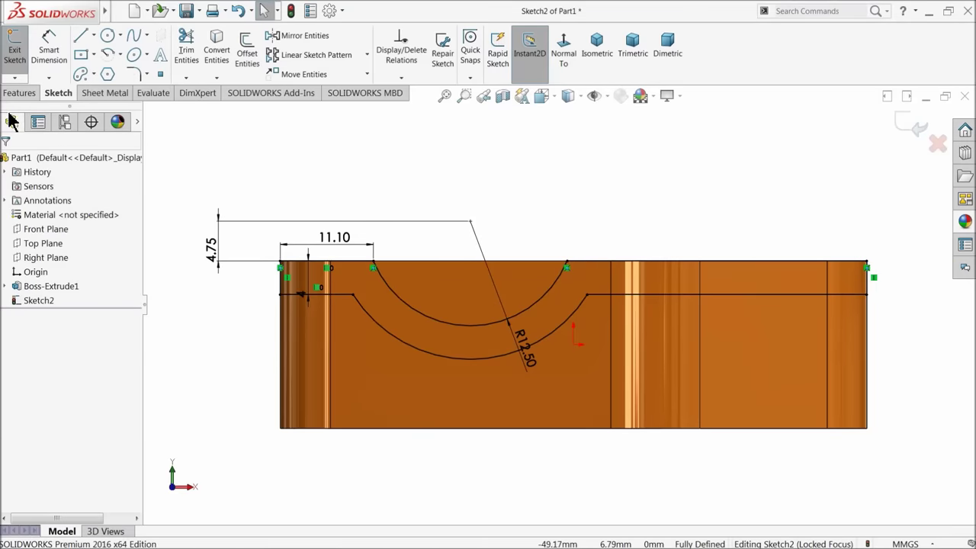
pyautogui.click(19, 93)
# Step: Extruded-cut Through All with Flip side to cut, leaving the curved strip
pyautogui.click(192, 48)
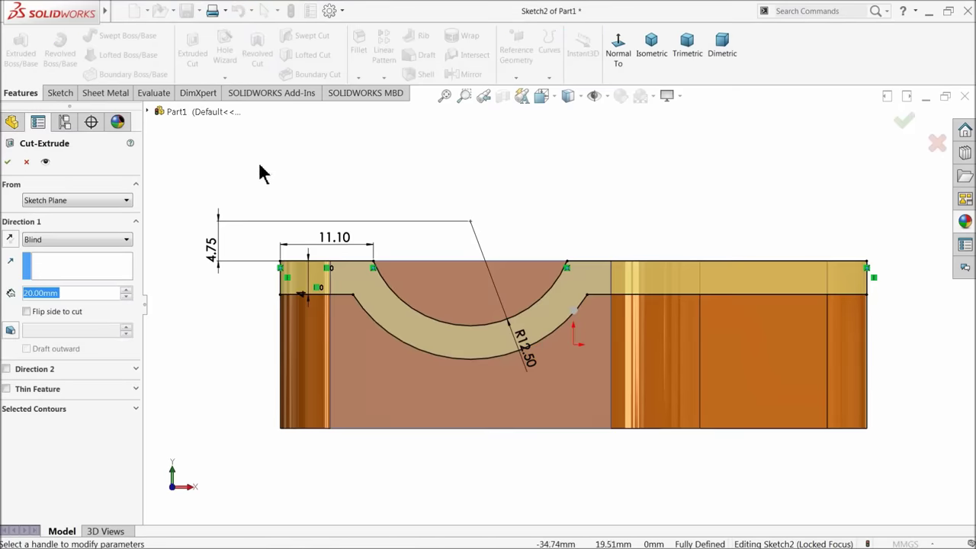
pyautogui.click(40, 312)
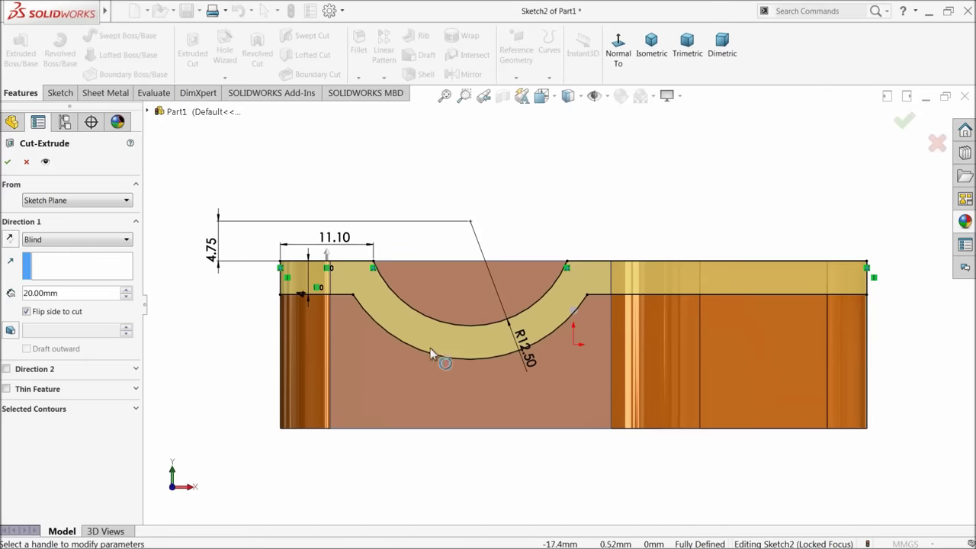
pyautogui.click(46, 242)
pyautogui.click(46, 266)
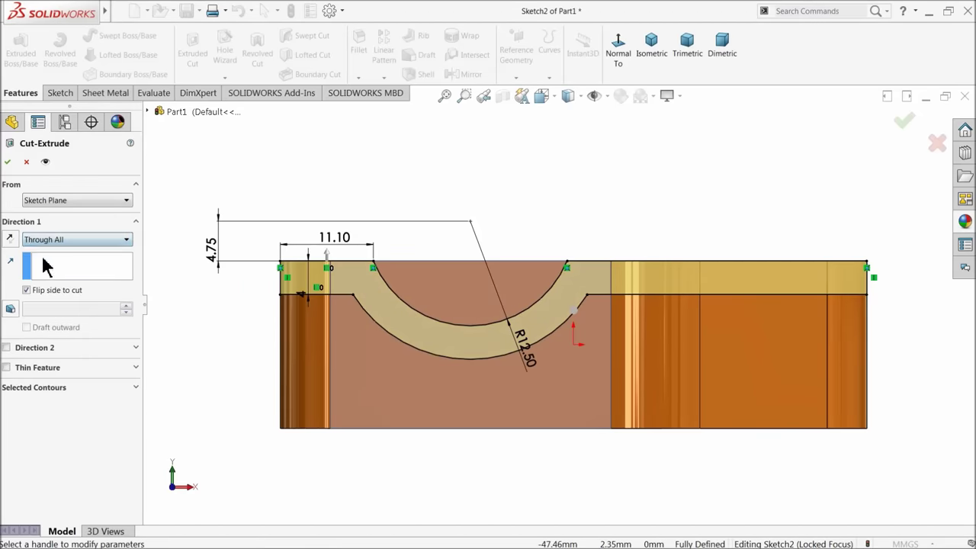
pyautogui.click(10, 163)
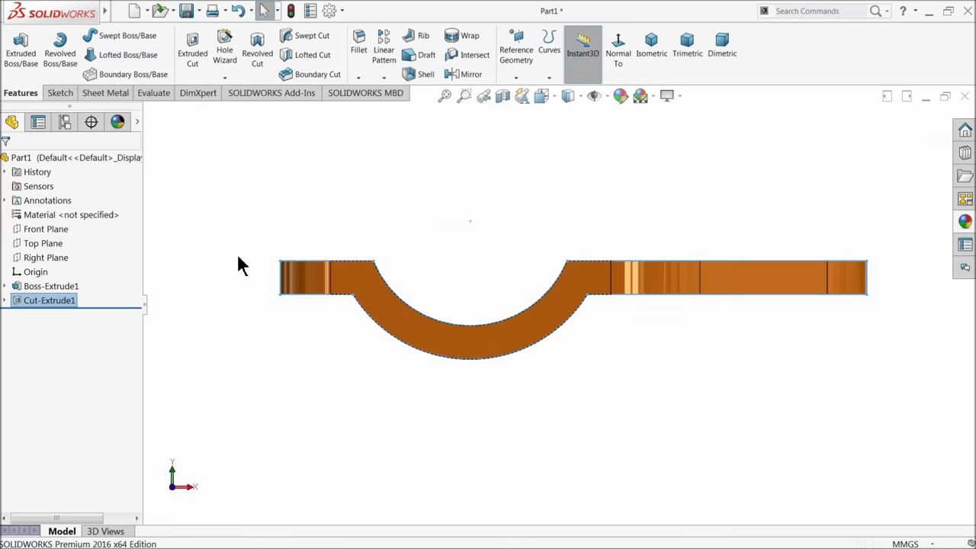
pyautogui.moveTo(303, 232); pyautogui.dragTo(349, 297, button='middle')
pyautogui.moveTo(304, 176); pyautogui.dragTo(346, 231, button='middle')
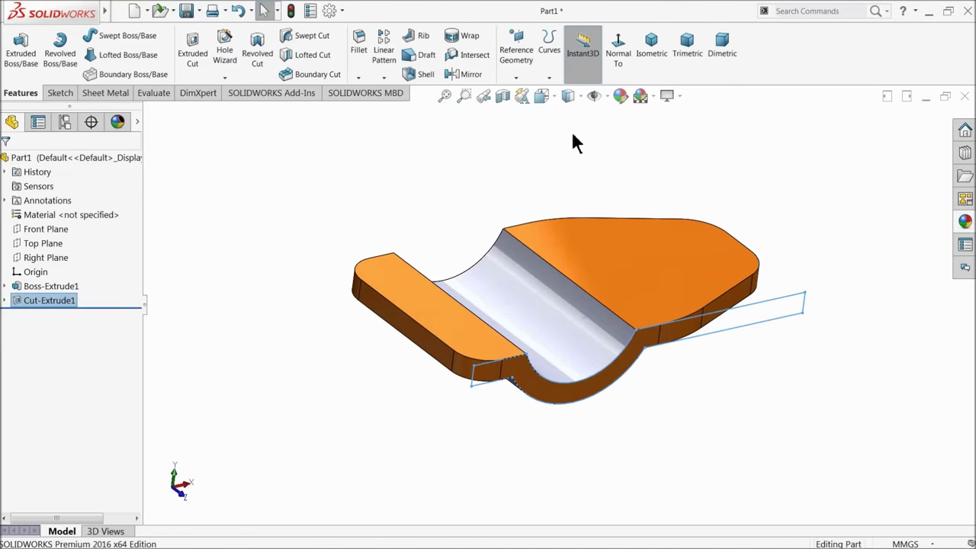
# Step: Colour the cut faces orange, then start a sketch on the flat top face
pyautogui.click(619, 95)
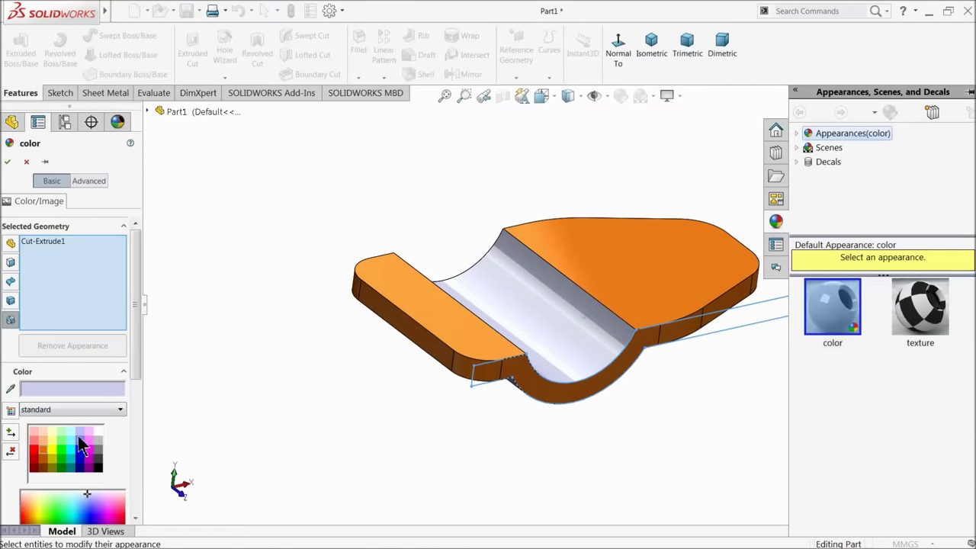
pyautogui.click(43, 450)
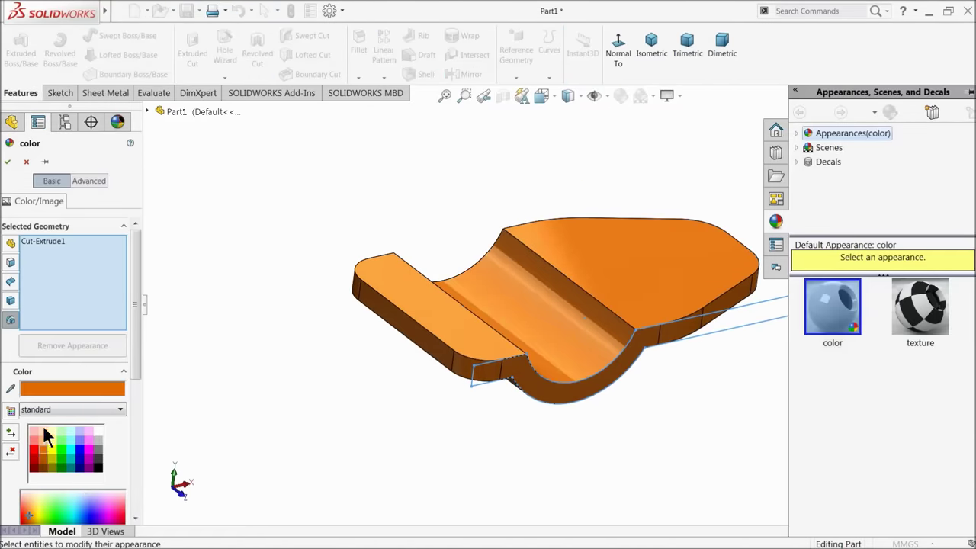
pyautogui.click(9, 162)
pyautogui.moveTo(206, 272); pyautogui.dragTo(226, 237, button='middle')
pyautogui.moveTo(343, 301)
pyautogui.mouseDown(button='middle')
pyautogui.moveTo(529, 272)
pyautogui.moveTo(654, 327)
pyautogui.moveTo(678, 327)
pyautogui.mouseUp(button='middle')
pyautogui.click(678, 326)
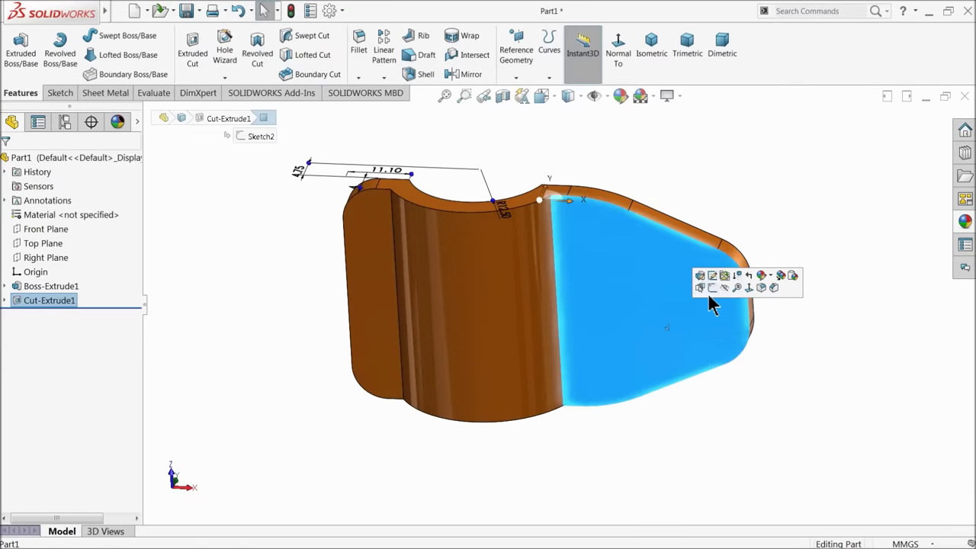
pyautogui.click(712, 289)
# Step: Draw a circle on the flat face and dimension its diameter 20 mm
pyautogui.click(568, 59)
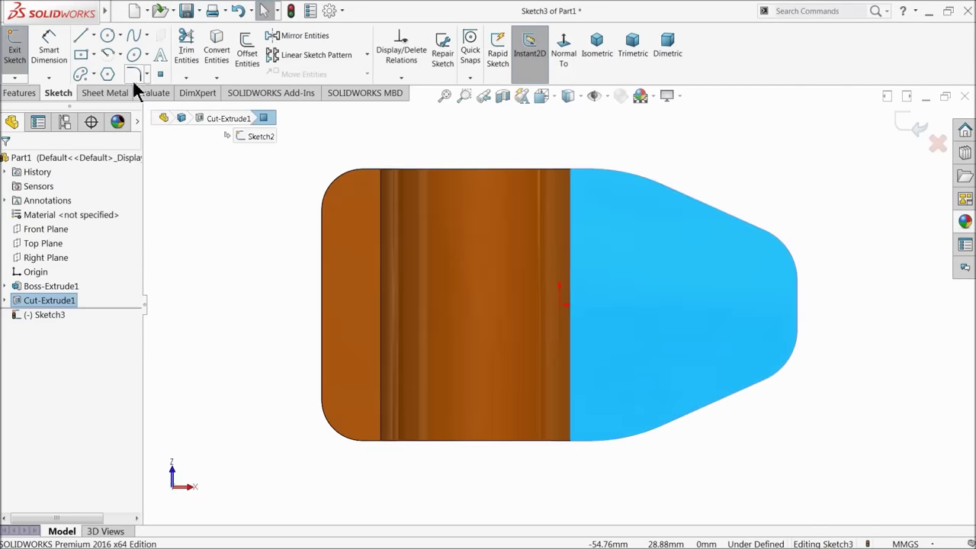
pyautogui.click(107, 36)
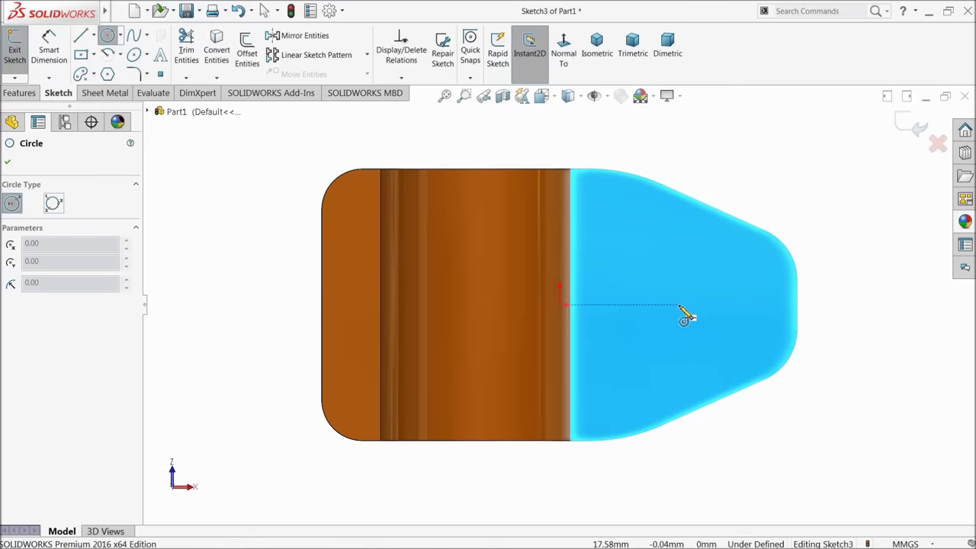
pyautogui.click(678, 305)
pyautogui.click(692, 242)
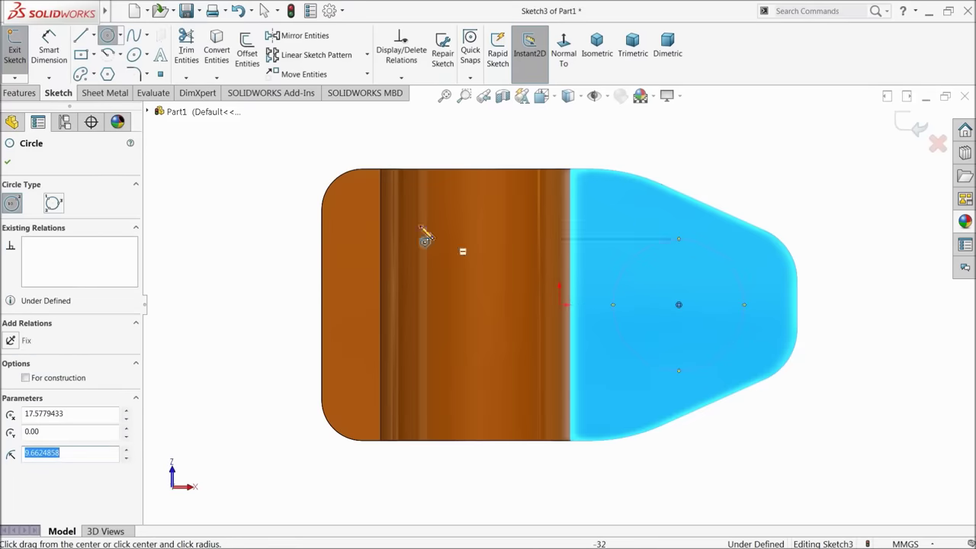
pyautogui.click(48, 51)
pyautogui.click(661, 242)
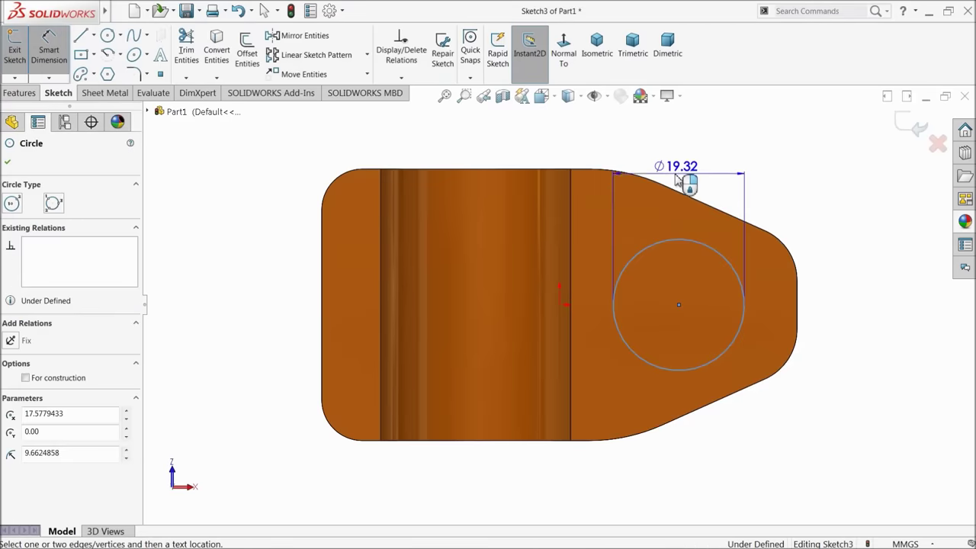
pyautogui.click(677, 160)
pyautogui.write('20')
pyautogui.press('Return')
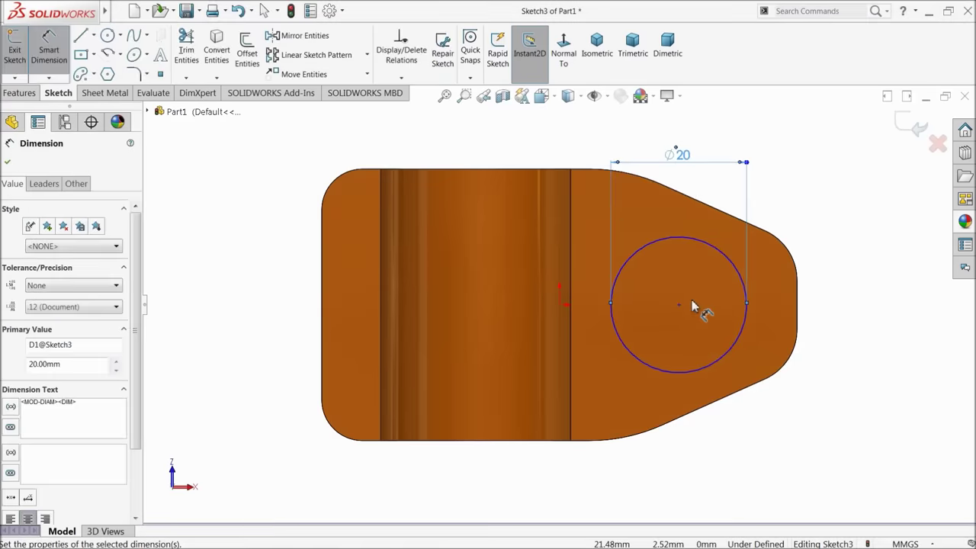
# Step: Dimension the circle centre 15.82 mm from the part's right end
pyautogui.click(679, 306)
pyautogui.click(797, 303)
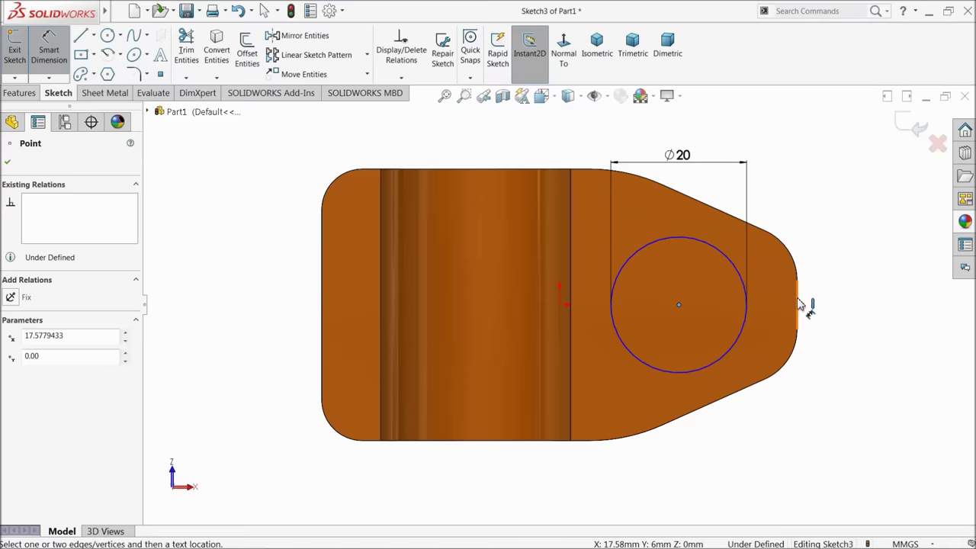
pyautogui.click(738, 456)
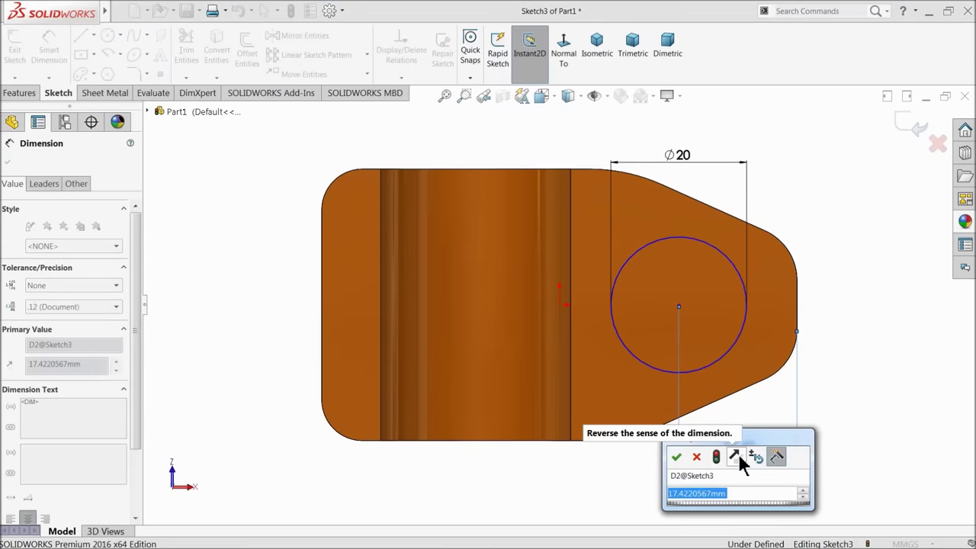
pyautogui.write('15.82')
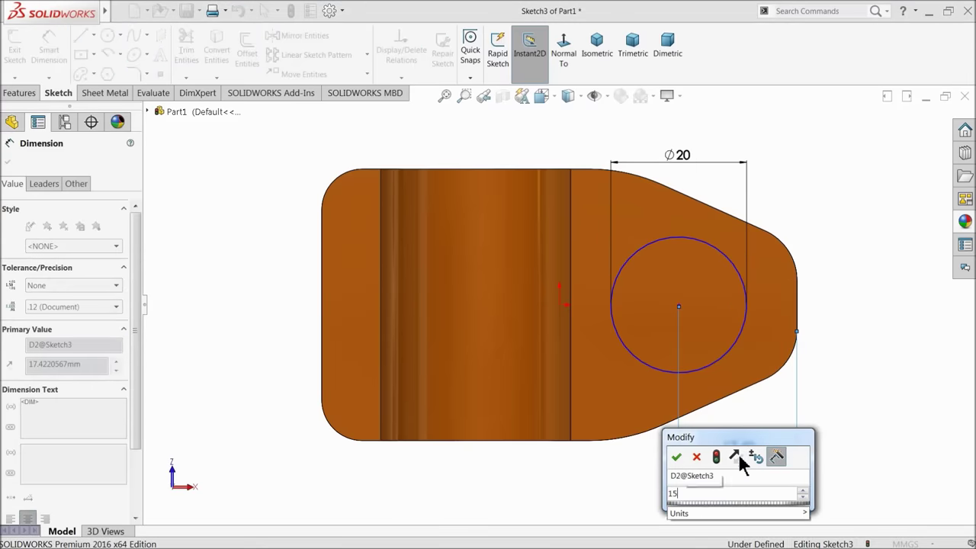
pyautogui.press('Return')
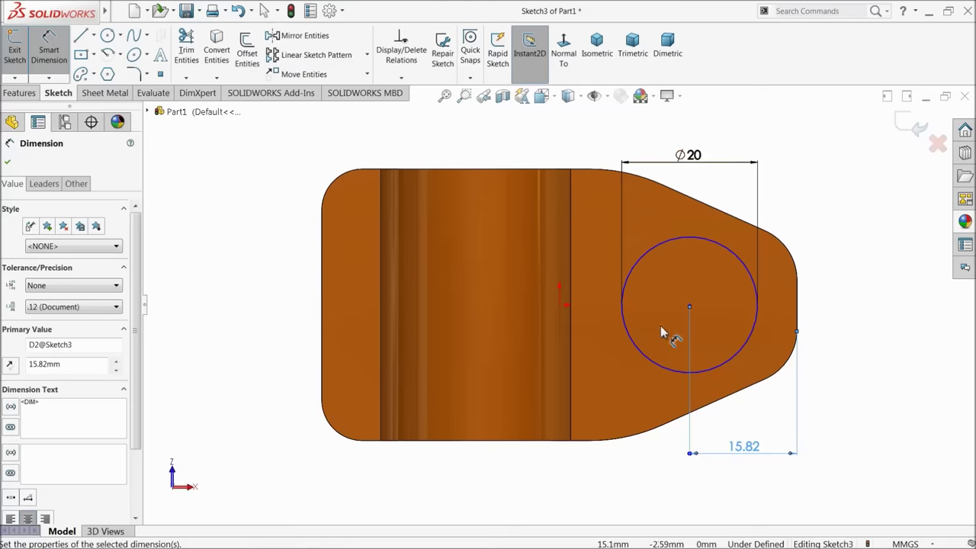
pyautogui.press('Escape')
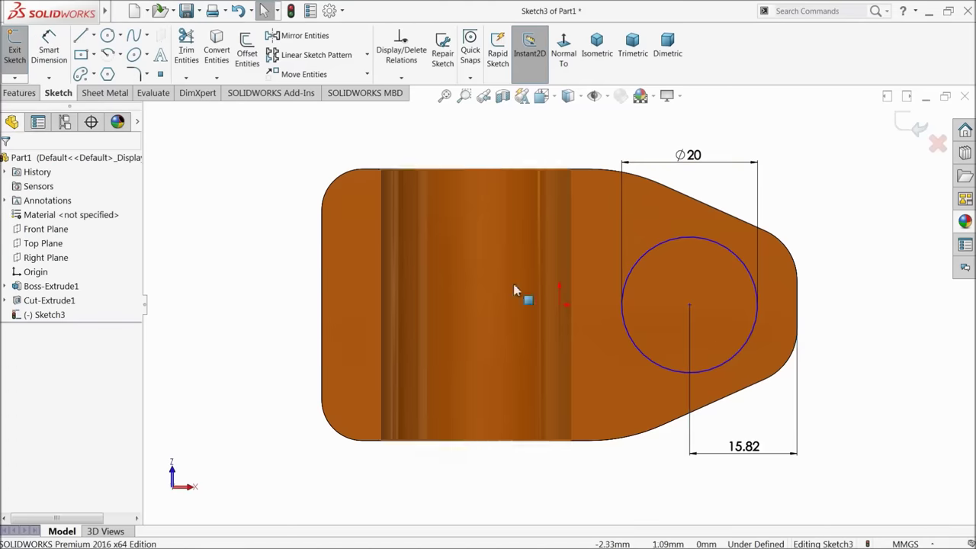
# Step: Make the circle centre horizontal with the origin
pyautogui.click(689, 307)
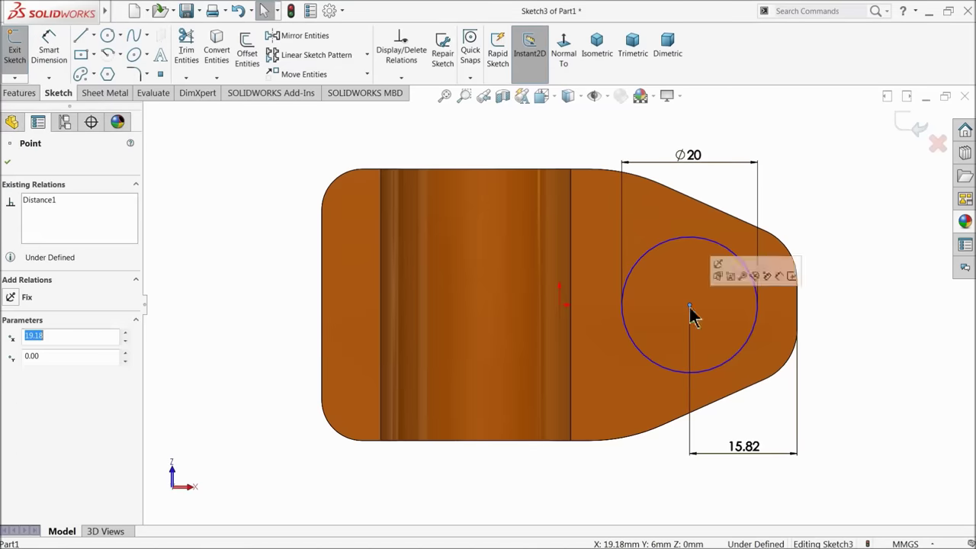
pyautogui.keyDown('ctrl'); pyautogui.click(559, 306); pyautogui.keyUp('ctrl')
pyautogui.click(592, 271)
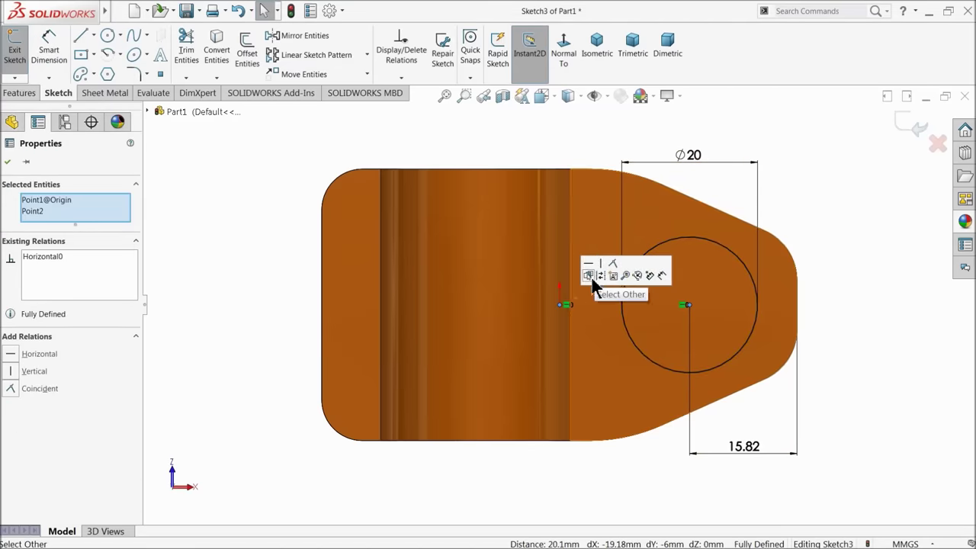
pyautogui.click(19, 93)
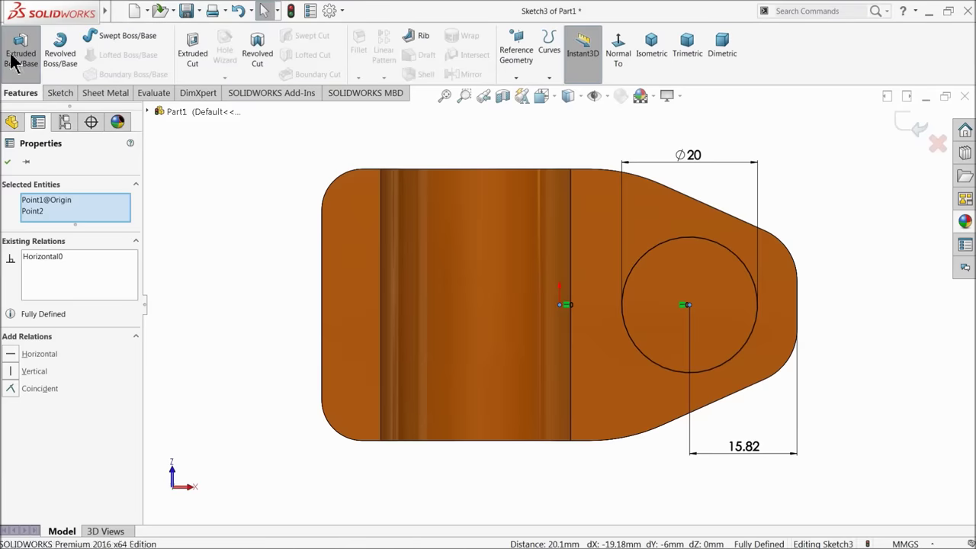
# Step: Boss-extrude the Ø20 circle Blind to a depth of 225 mm
pyautogui.click(16, 58)
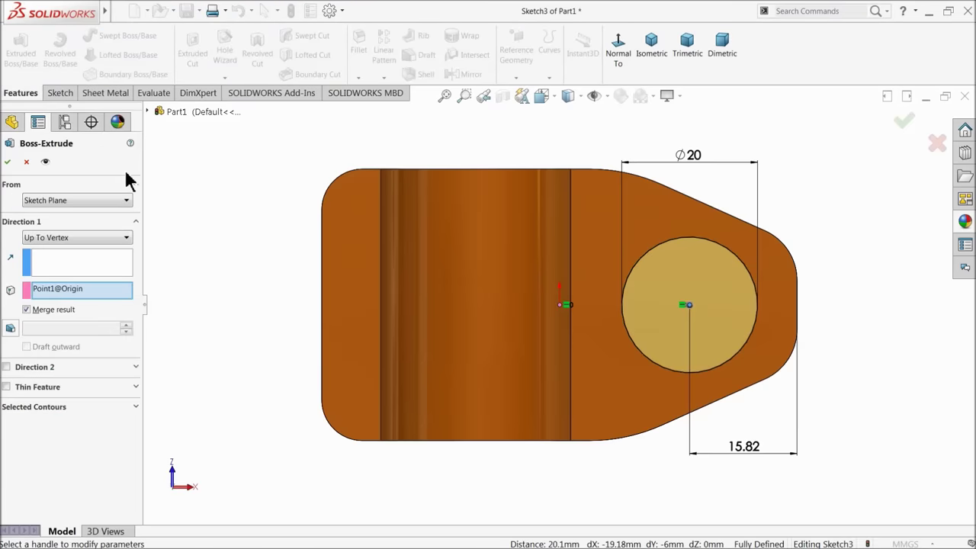
pyautogui.click(70, 237)
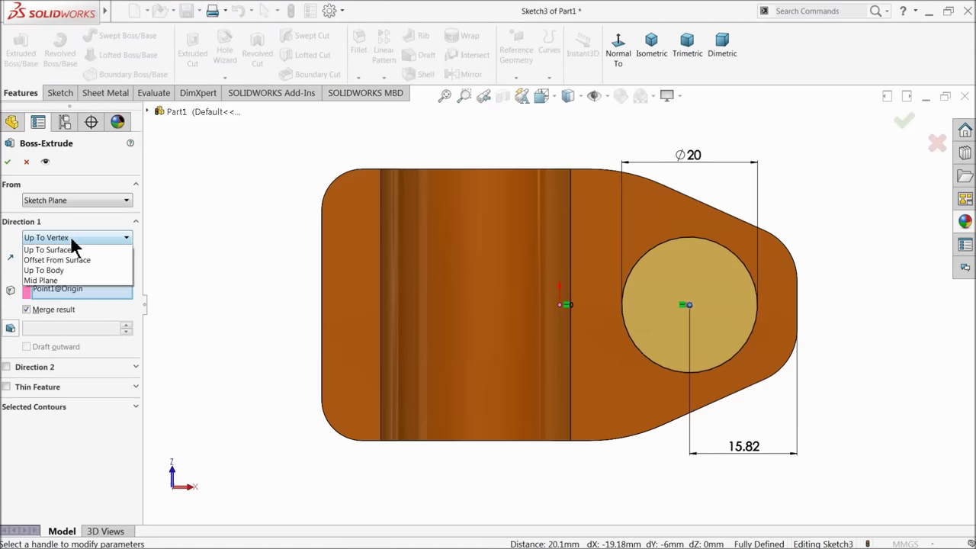
pyautogui.click(52, 256)
pyautogui.moveTo(294, 244); pyautogui.dragTo(297, 327, button='middle')
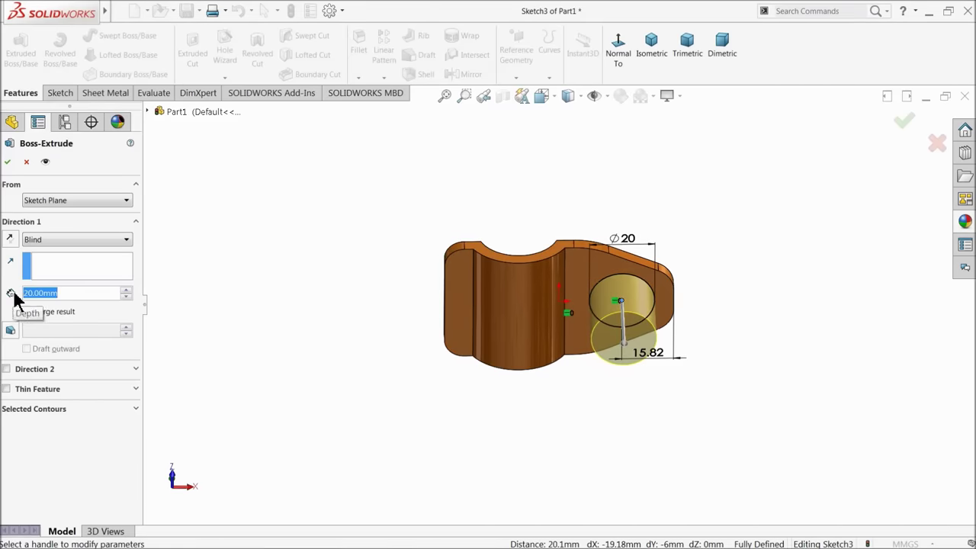
pyautogui.write('225')
pyautogui.press('Return')
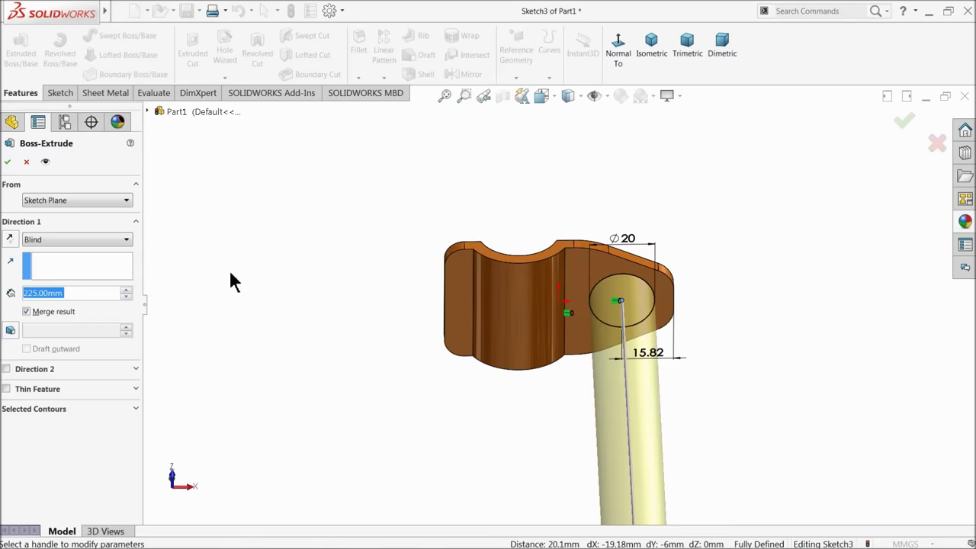
pyautogui.click(8, 163)
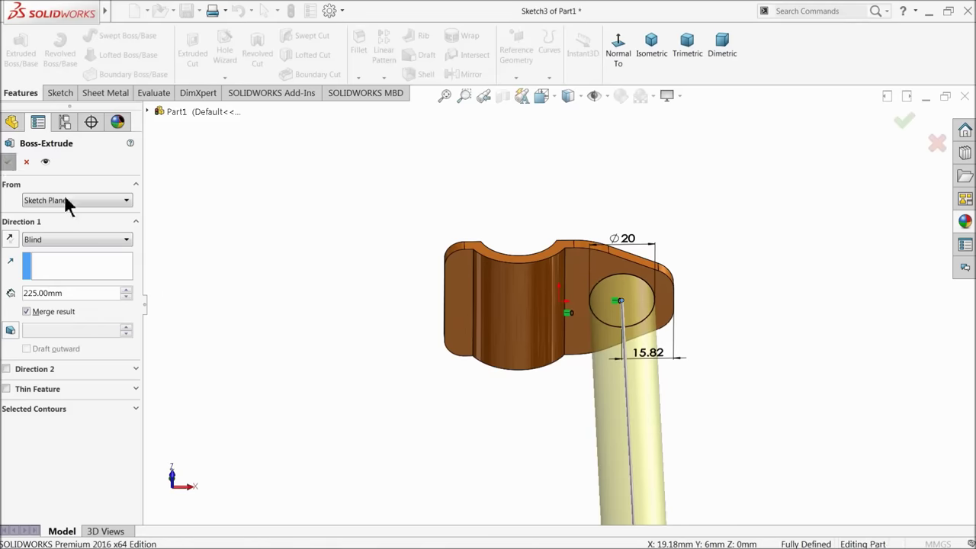
pyautogui.scroll(5, 364, 239)
pyautogui.moveTo(363, 240); pyautogui.dragTo(365, 281, button='middle')
pyautogui.scroll(-3, 580, 379)
pyautogui.moveTo(577, 381); pyautogui.dragTo(531, 335, button='middle')
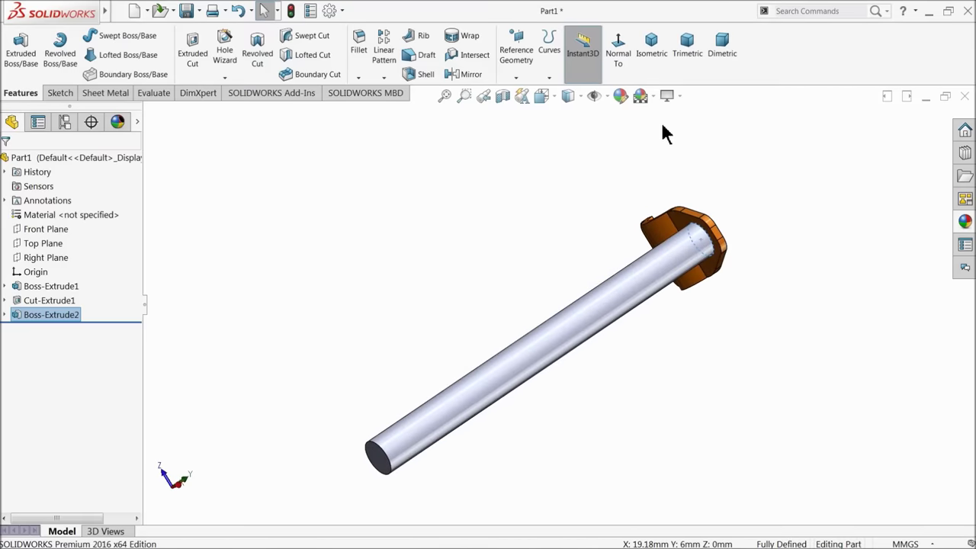
# Step: Reorient the view and select Right Plane as the basis for reference geometry
pyautogui.click(677, 96)
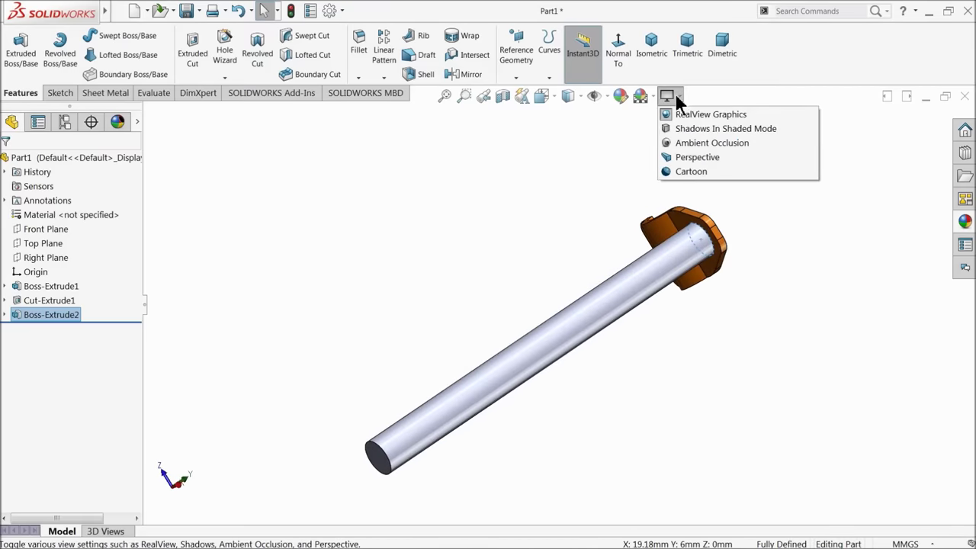
pyautogui.click(32, 316)
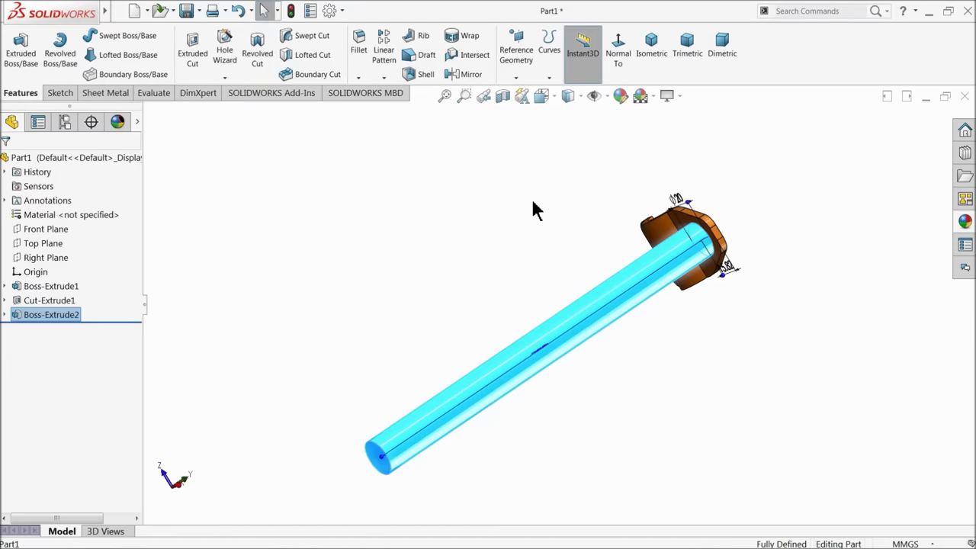
pyautogui.hotkey('ctrl', '6')
pyautogui.click(405, 285)
pyautogui.moveTo(406, 285); pyautogui.dragTo(393, 434, button='middle')
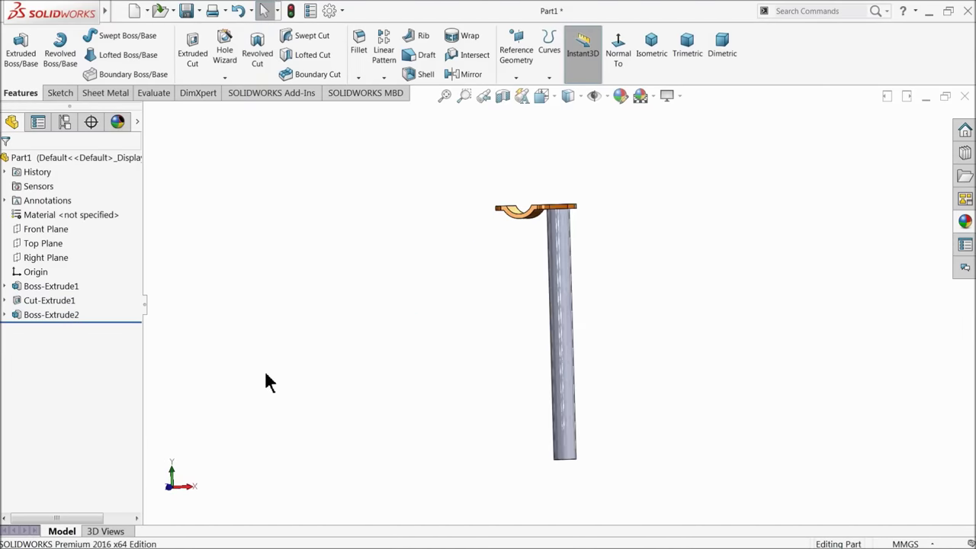
pyautogui.click(40, 257)
pyautogui.click(516, 78)
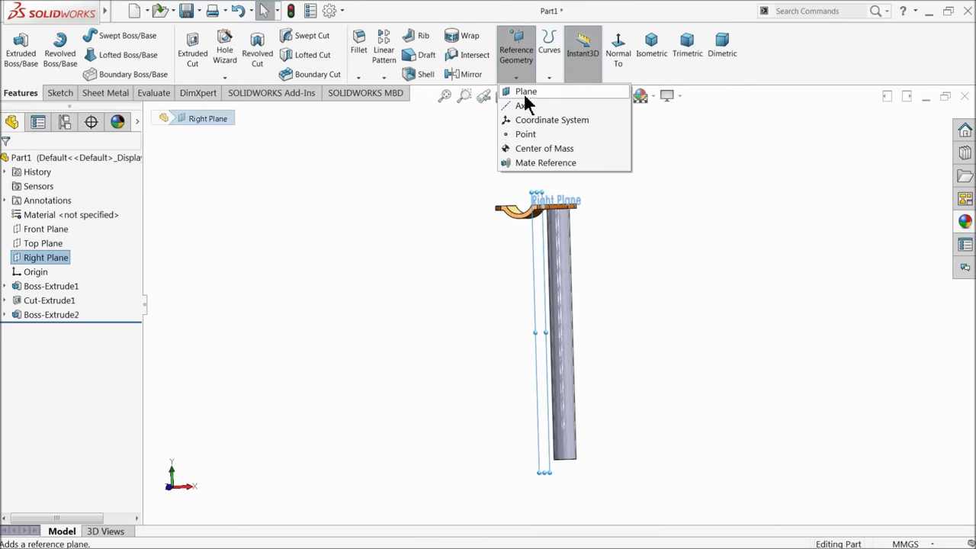
# Step: Create Plane1 offset 20 mm from the Right Plane
pyautogui.click(525, 93)
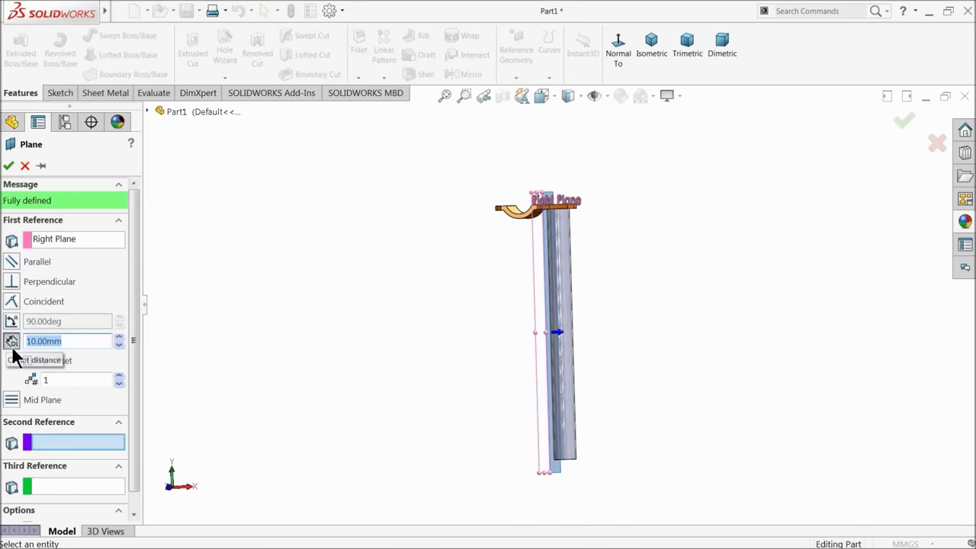
pyautogui.press('Return')
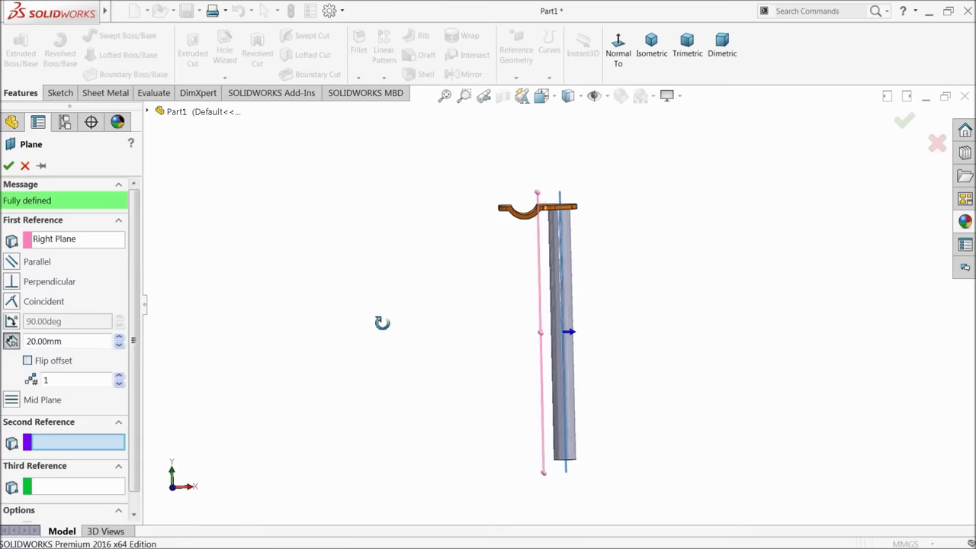
pyautogui.scroll(-3, 564, 460)
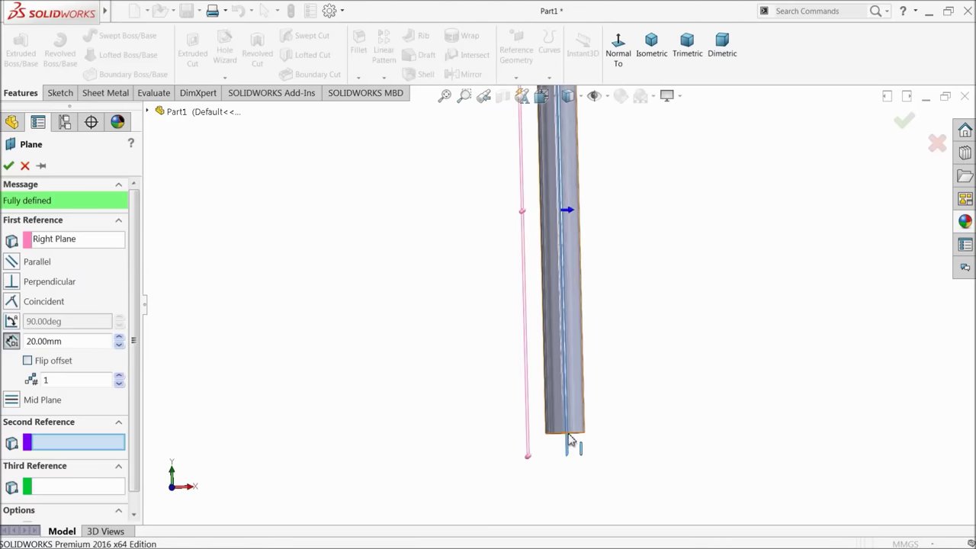
pyautogui.moveTo(453, 368); pyautogui.dragTo(459, 369, button='middle')
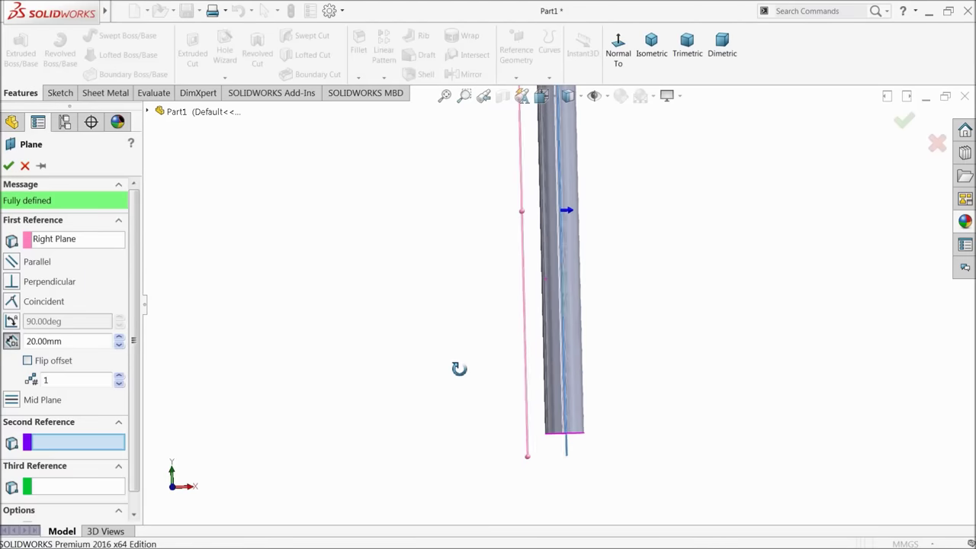
pyautogui.scroll(3, 516, 300)
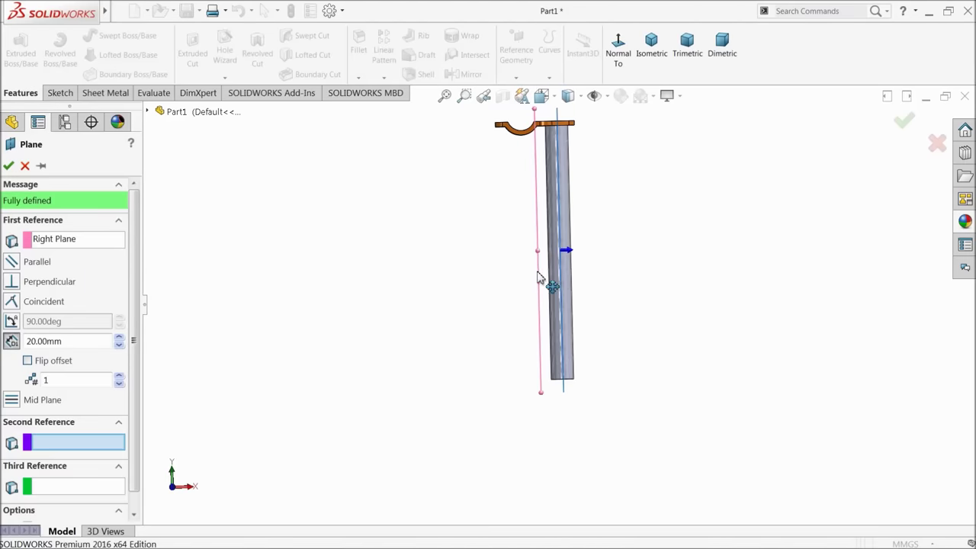
pyautogui.scroll(-2, 565, 130)
pyautogui.moveTo(495, 206); pyautogui.dragTo(496, 200, button='middle')
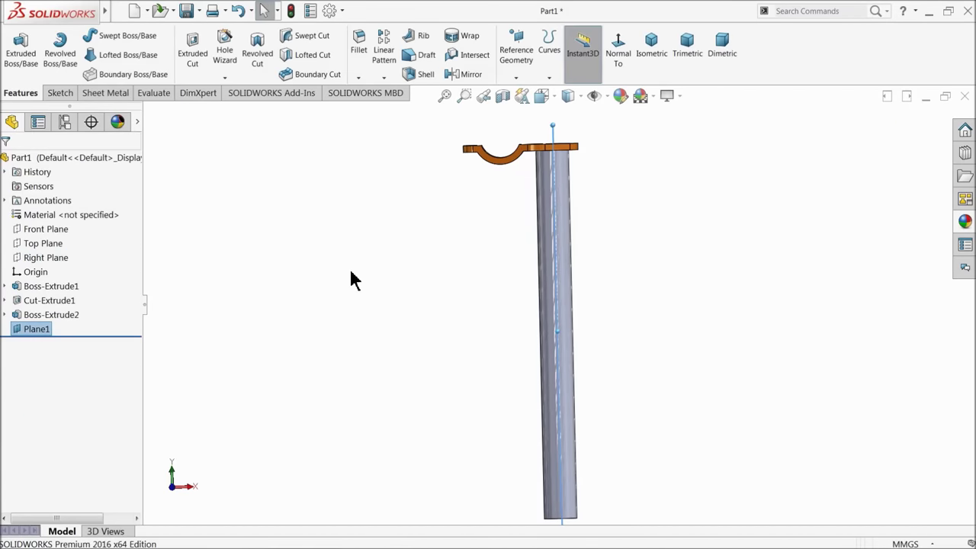
pyautogui.scroll(2, 388, 297)
pyautogui.moveTo(388, 296); pyautogui.dragTo(288, 250, button='middle')
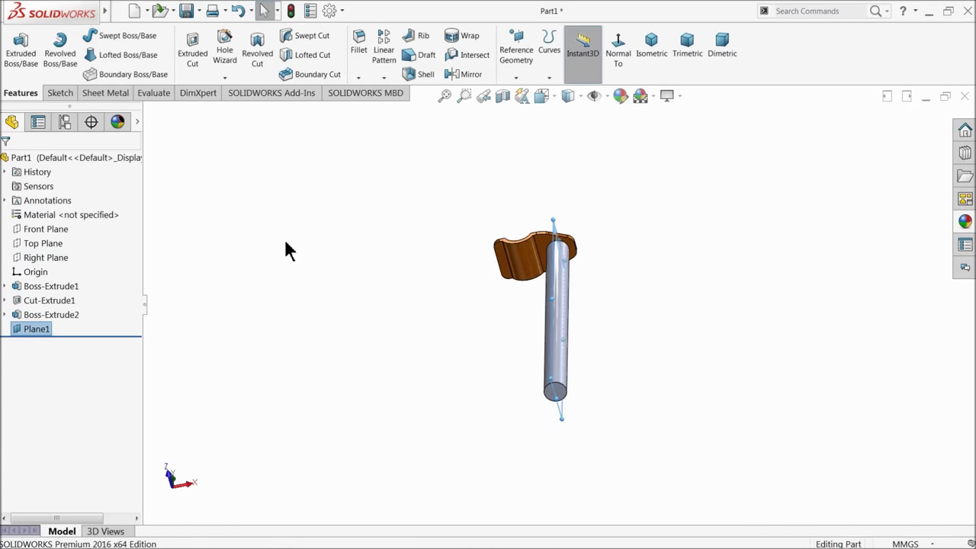
pyautogui.click(6, 314)
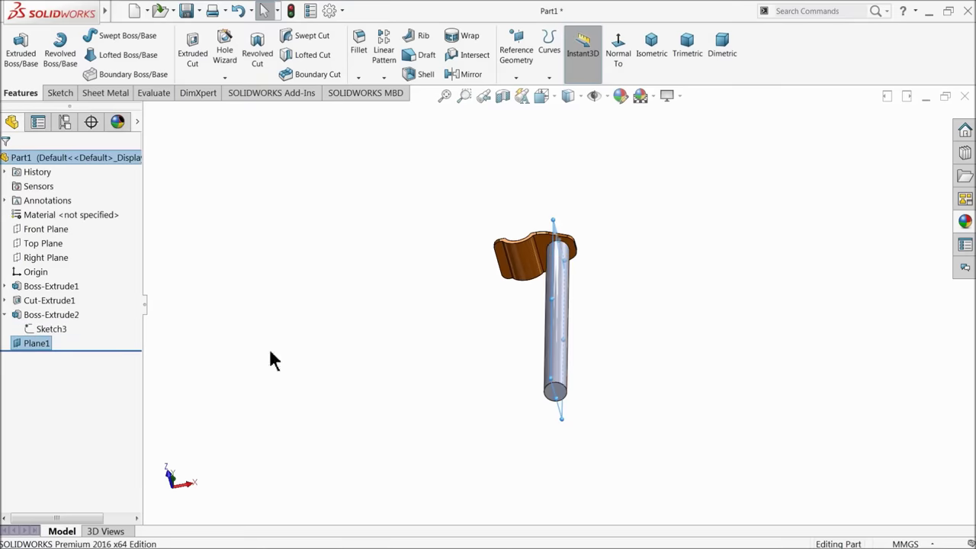
# Step: Edit Sketch3 and delete the 15.82 mm dimension
pyautogui.click(30, 331)
pyautogui.click(38, 303)
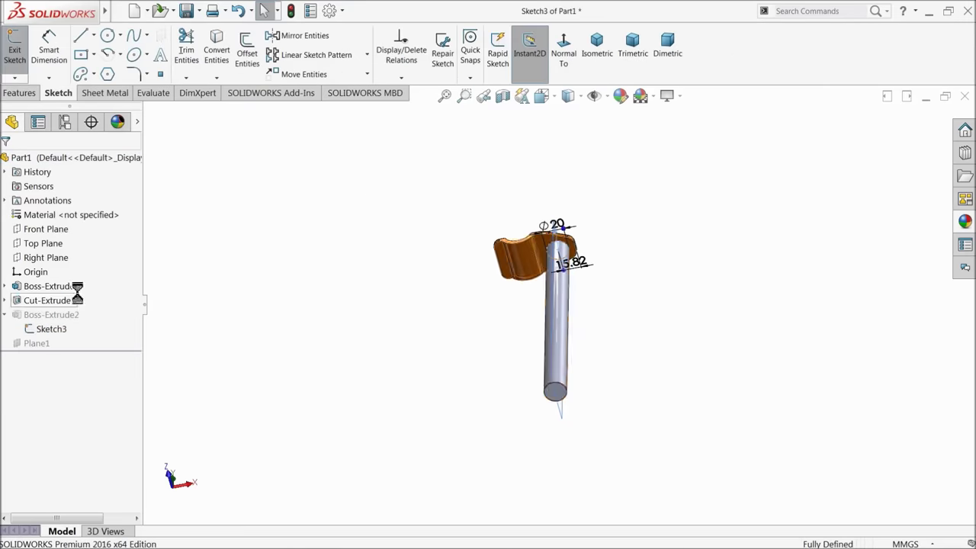
pyautogui.click(568, 57)
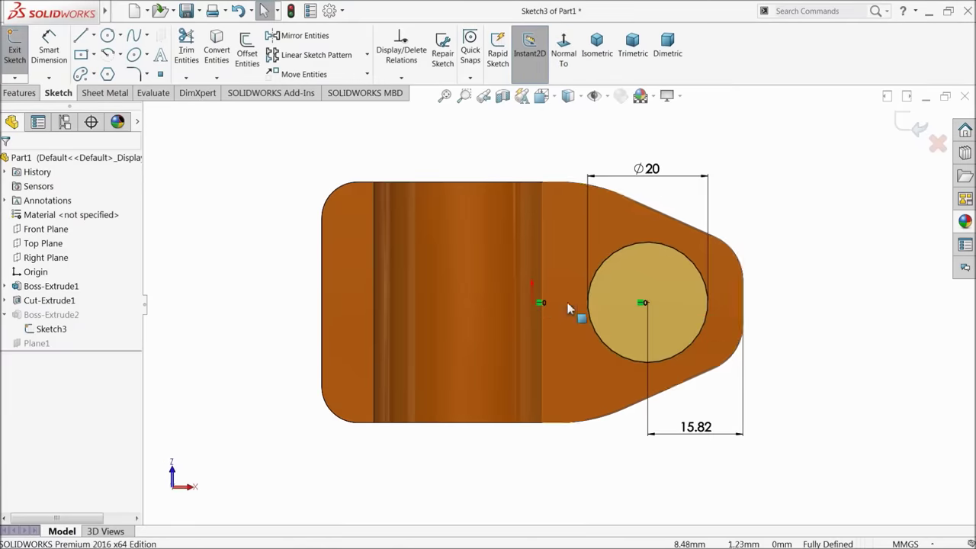
pyautogui.click(694, 436)
pyautogui.press('Delete')
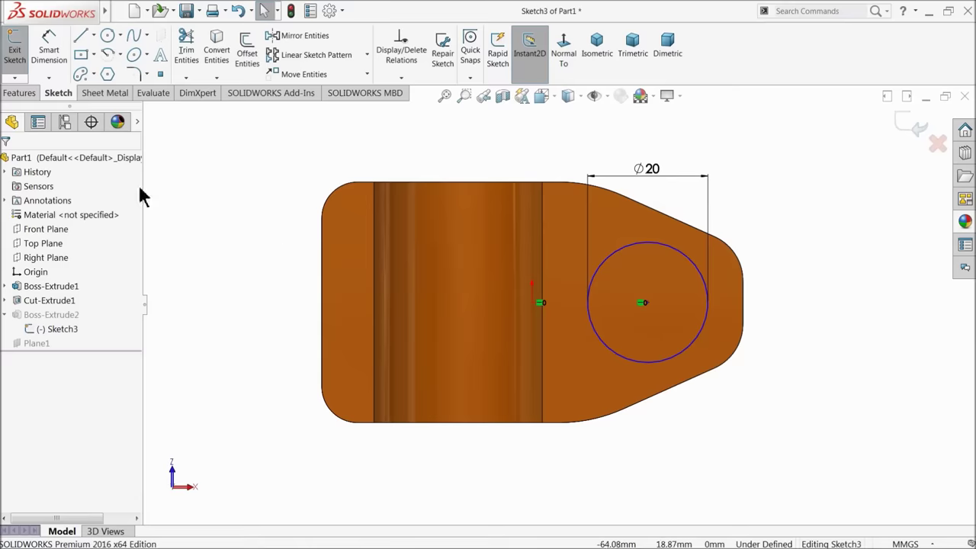
# Step: Dimension the origin to circle centre as 20 mm and exit the sketch
pyautogui.click(53, 61)
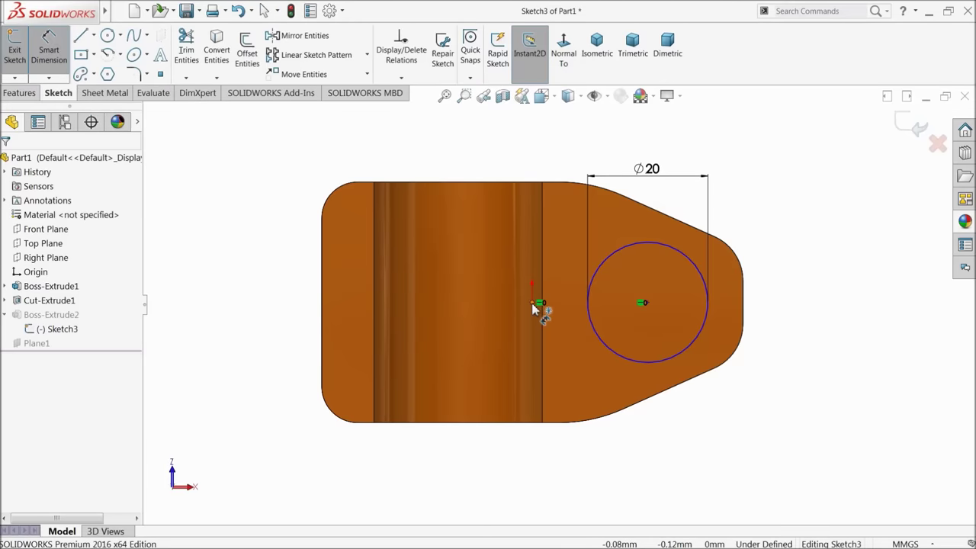
pyautogui.click(533, 305)
pyautogui.click(645, 303)
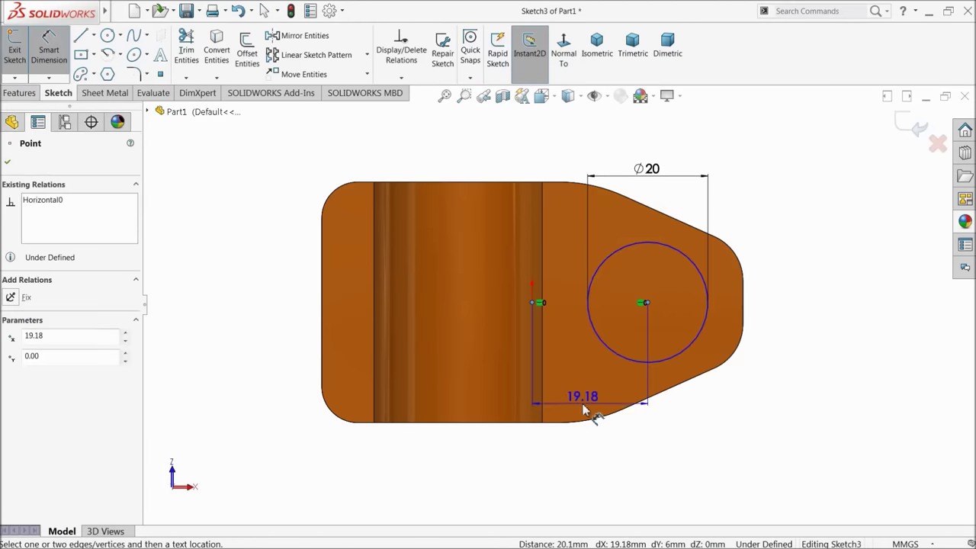
pyautogui.click(580, 474)
pyautogui.write('20')
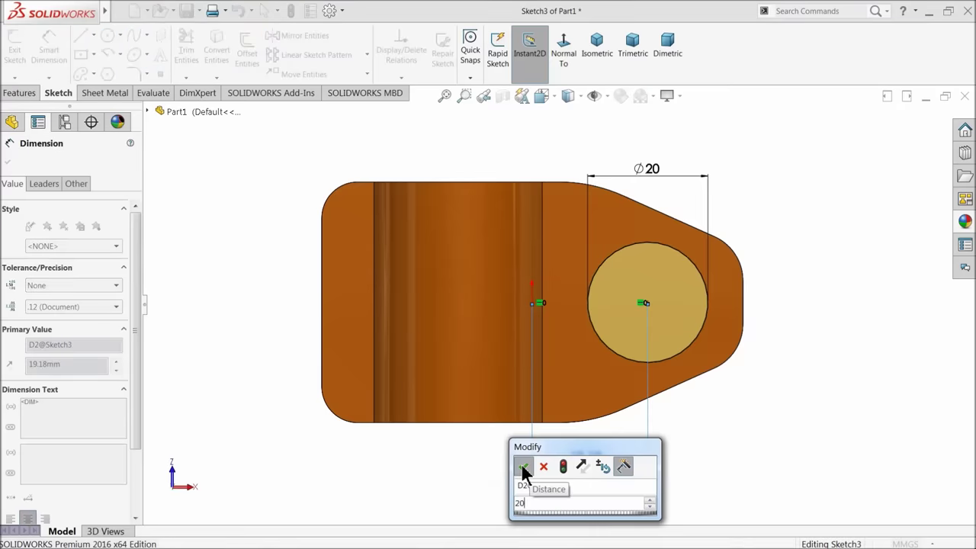
pyautogui.click(523, 466)
pyautogui.click(912, 128)
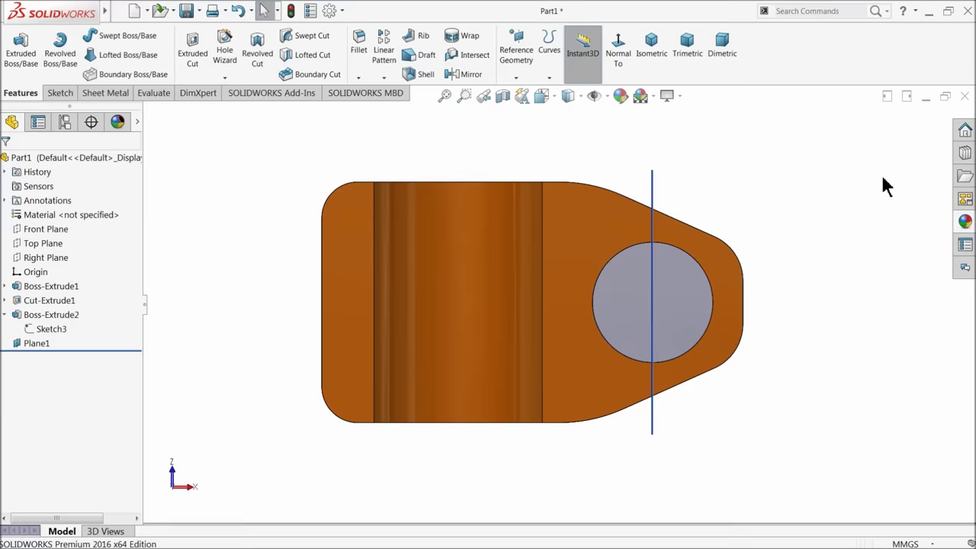
pyautogui.press('z')
pyautogui.scroll(-4, 614, 290)
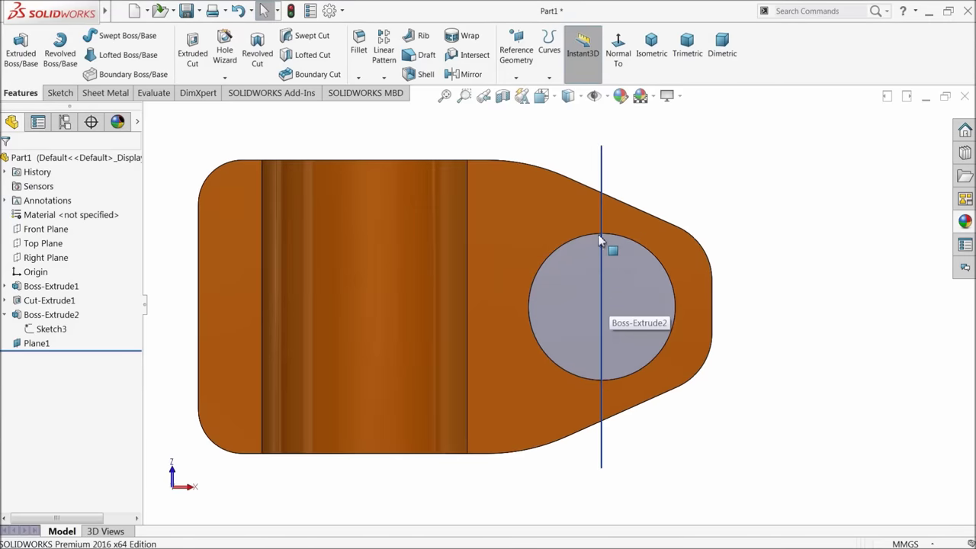
pyautogui.scroll(5, 602, 267)
pyautogui.moveTo(571, 213); pyautogui.dragTo(448, 379, button='middle')
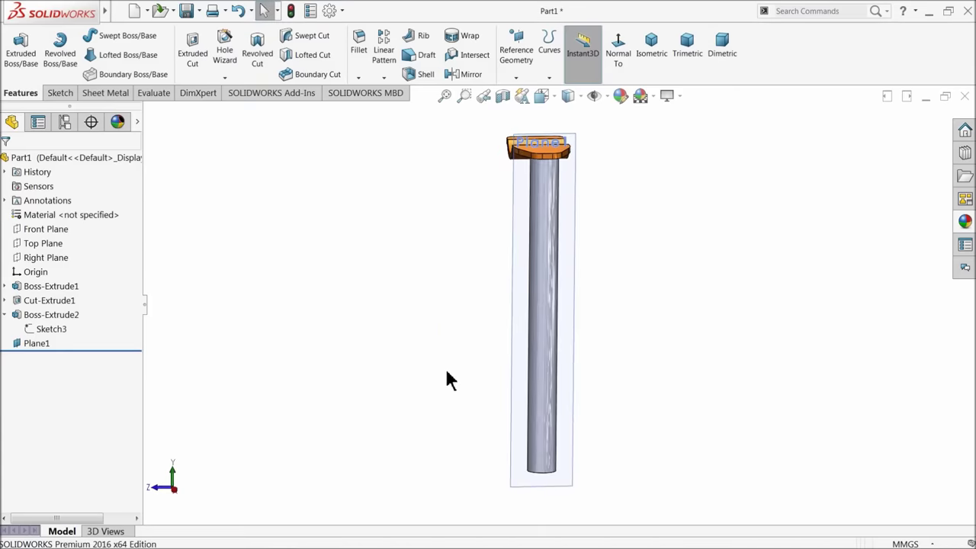
pyautogui.click(514, 461)
# Step: Start a sketch on Plane1 face-on and draw a vertical line down from the rod's bottom end
pyautogui.click(551, 425)
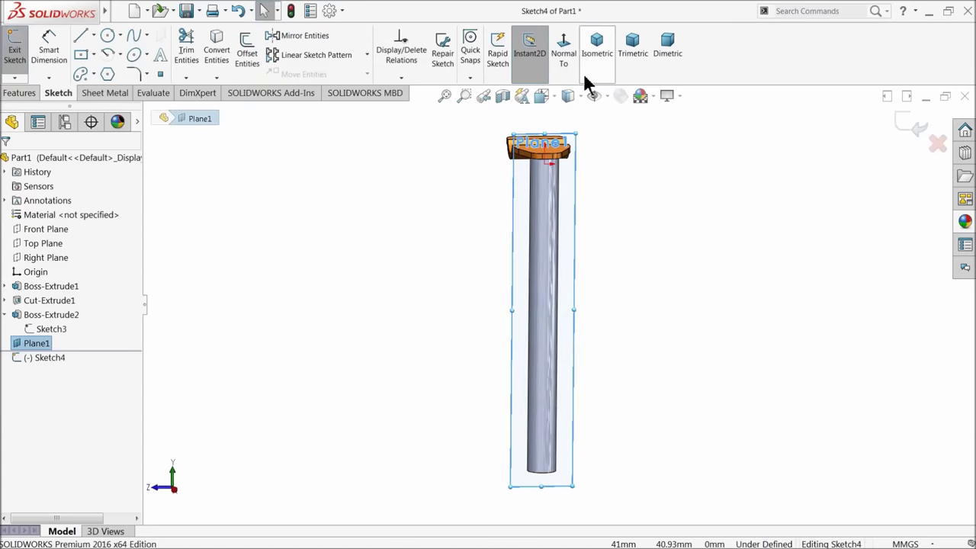
pyautogui.click(568, 57)
pyautogui.scroll(-3, 561, 389)
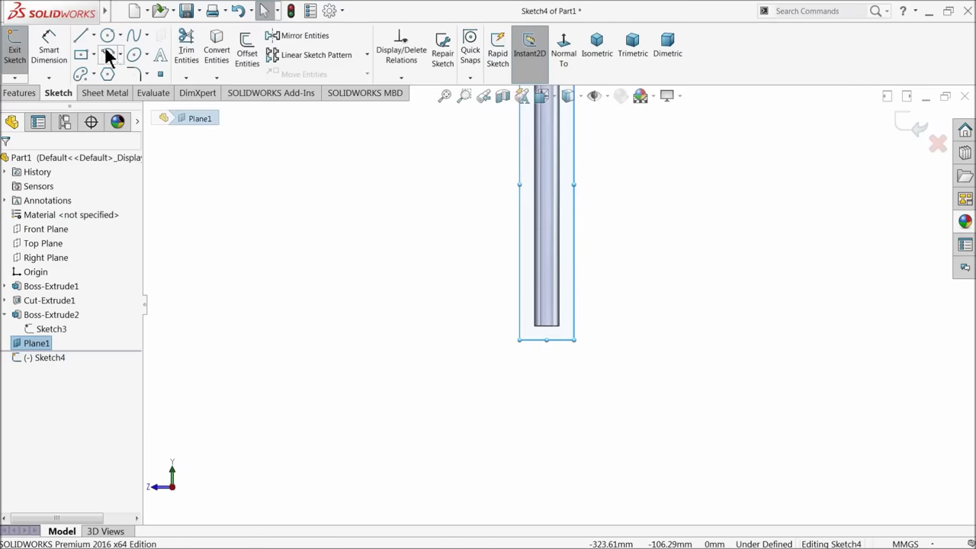
pyautogui.click(81, 36)
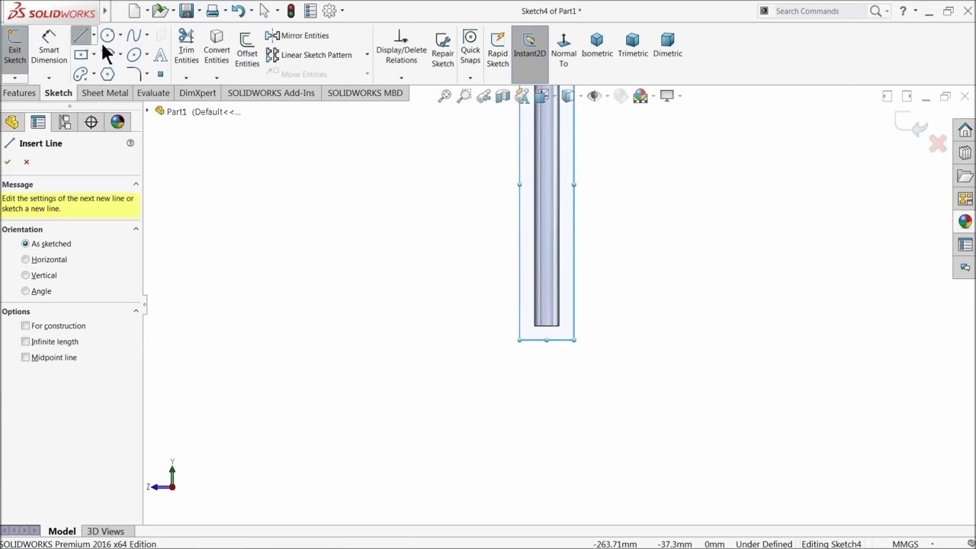
pyautogui.moveTo(545, 325); pyautogui.dragTo(564, 457)
pyautogui.rightClick(583, 372)
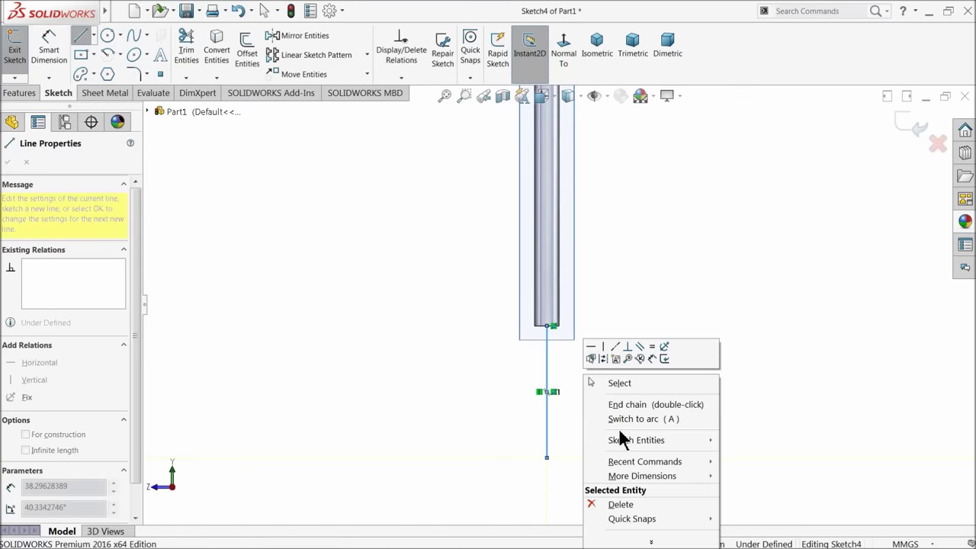
pyautogui.click(620, 383)
# Step: Make the vertical line construction geometry and drag its top point onto the tube's centre line
pyautogui.click(546, 384)
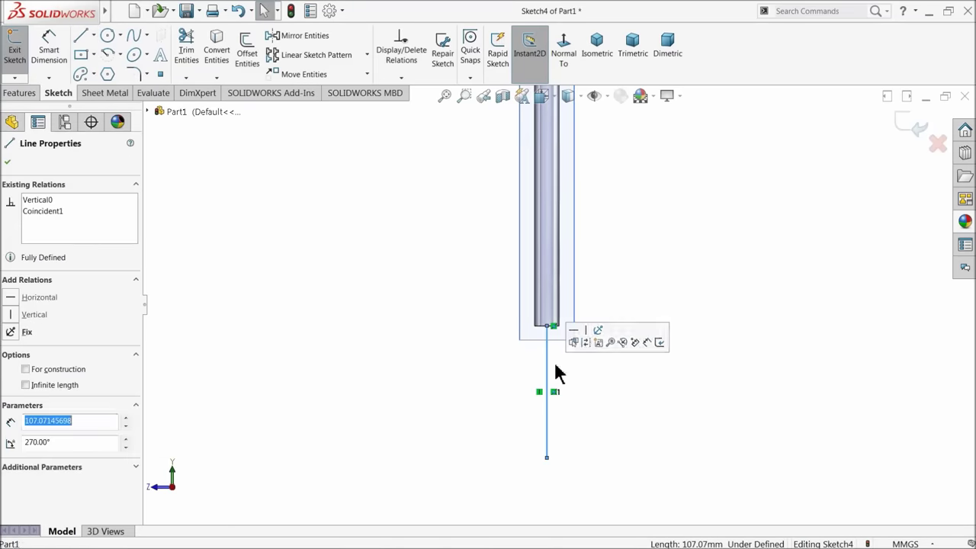
pyautogui.click(584, 347)
pyautogui.scroll(-2, 560, 337)
pyautogui.scroll(-3, 554, 337)
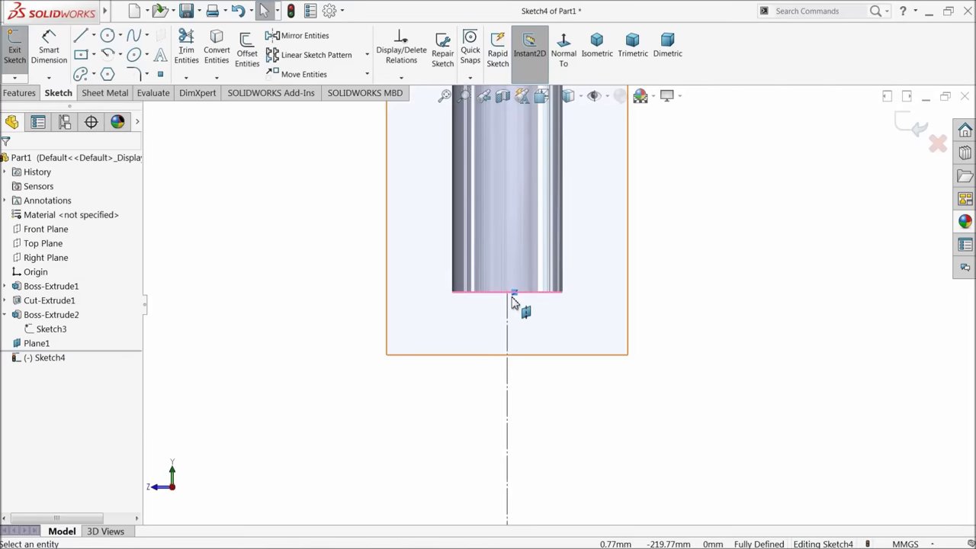
pyautogui.click(515, 302)
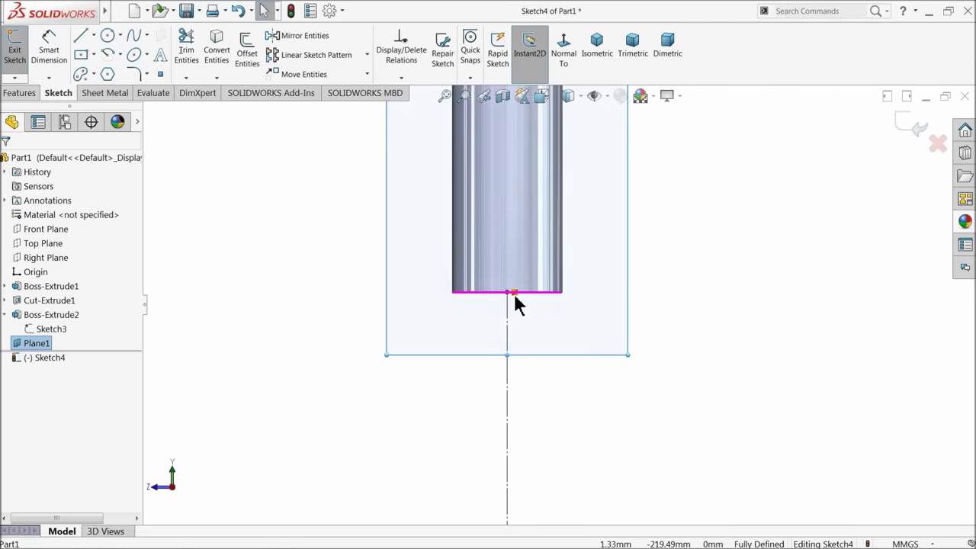
pyautogui.press('Escape')
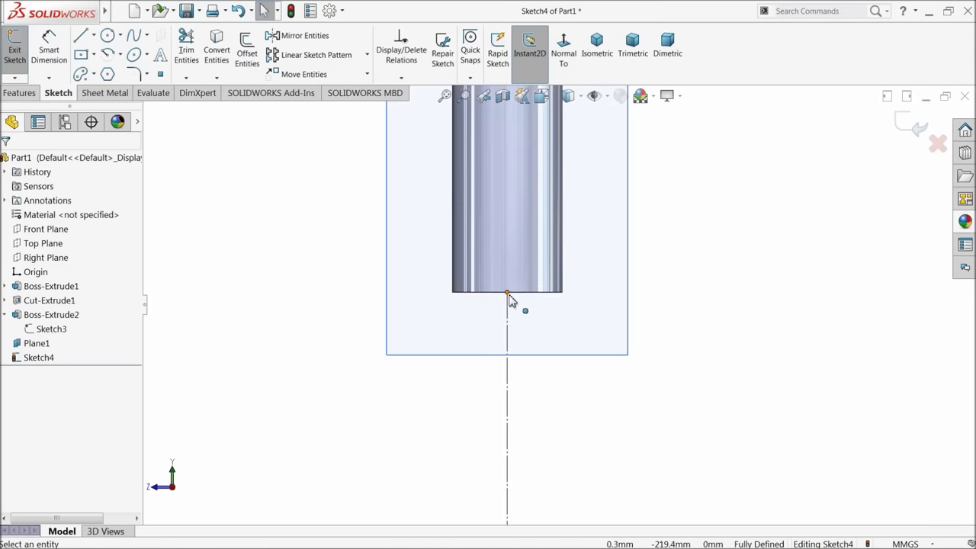
pyautogui.moveTo(508, 295); pyautogui.dragTo(509, 270)
pyautogui.moveTo(505, 187); pyautogui.dragTo(507, 185)
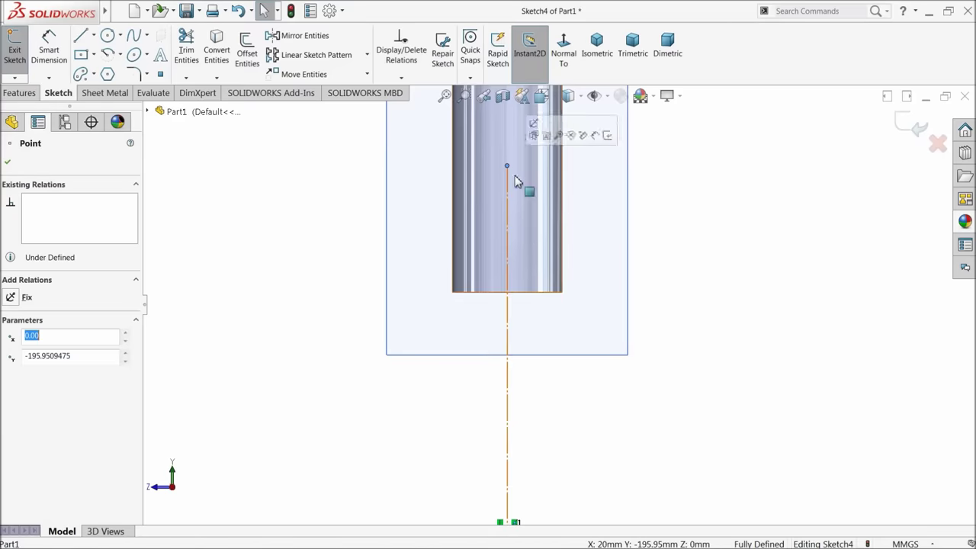
pyautogui.scroll(6, 526, 286)
pyautogui.scroll(-3, 541, 320)
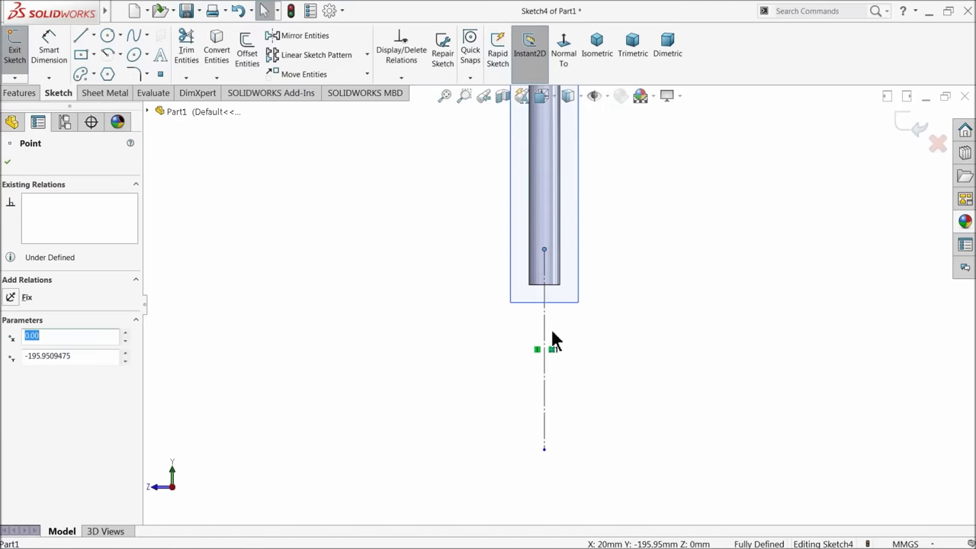
# Step: Draw an angled line from inside the tube, then a tangent arc curving downward
pyautogui.click(80, 36)
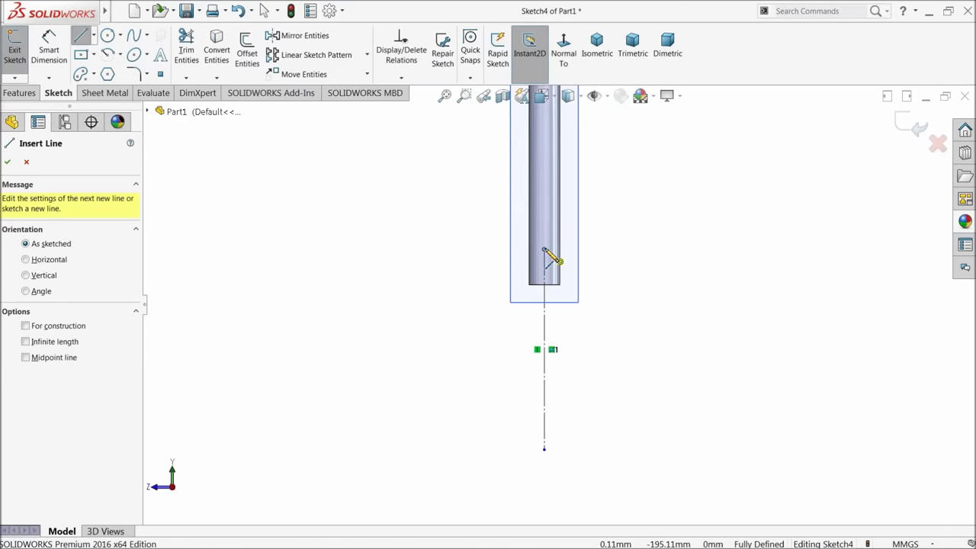
pyautogui.click(545, 250)
pyautogui.click(500, 271)
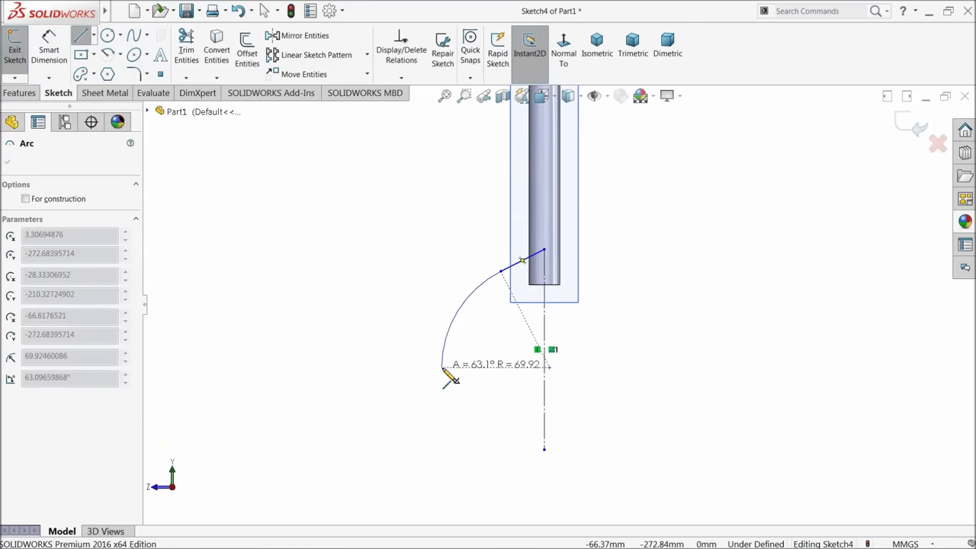
pyautogui.click(443, 369)
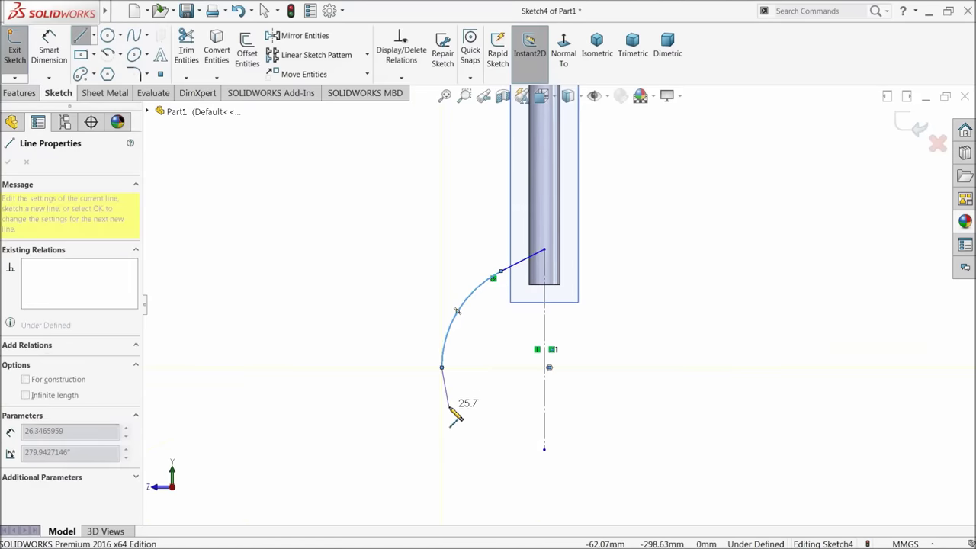
pyautogui.scroll(2, 469, 408)
# Step: Dimension the profile's overall height as 230 and its top end 30 from the tube's bottom edge
pyautogui.rightClick(451, 343)
pyautogui.click(486, 382)
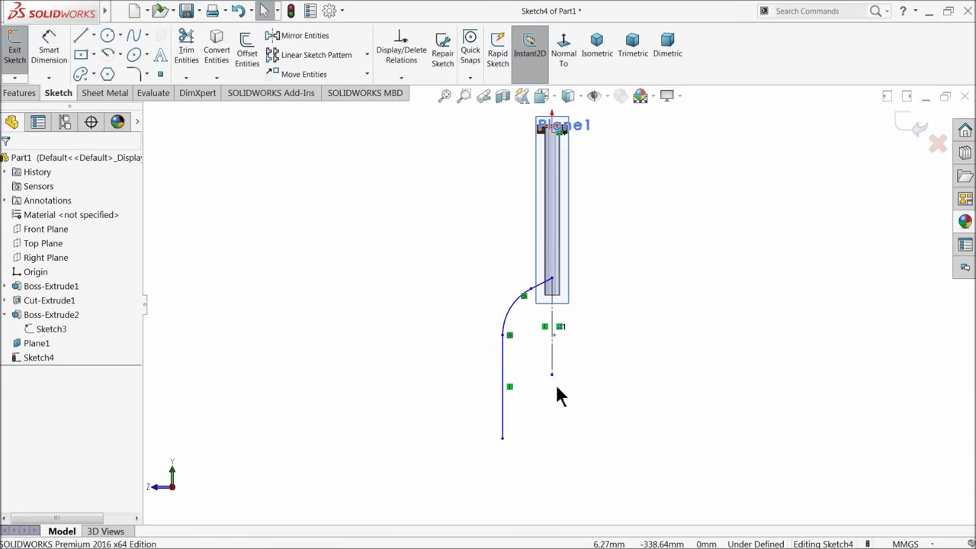
pyautogui.scroll(-3, 562, 374)
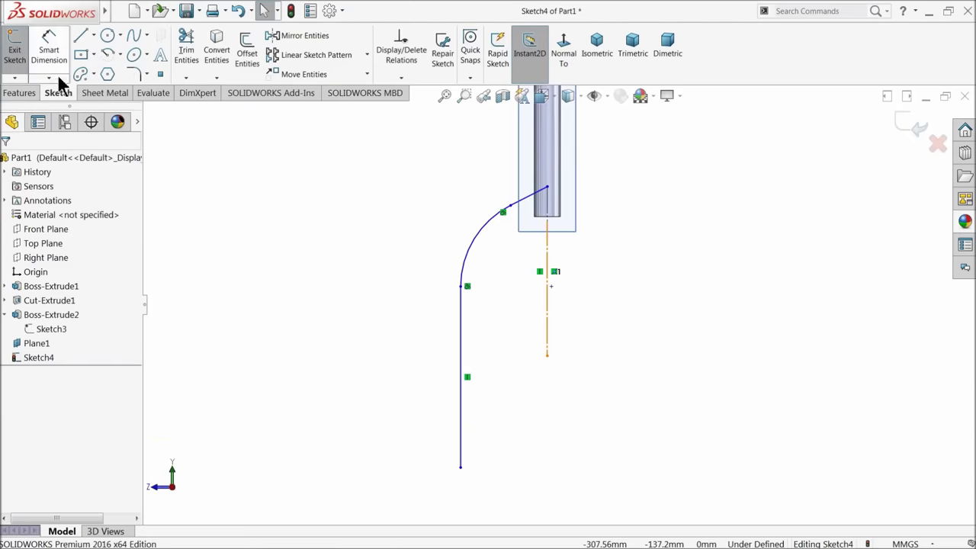
pyautogui.click(51, 52)
pyautogui.click(548, 189)
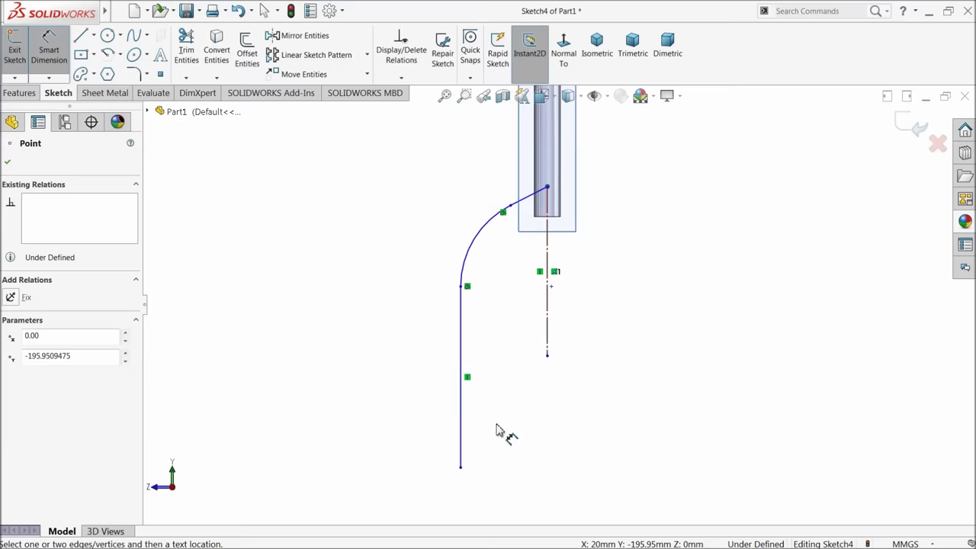
pyautogui.click(461, 468)
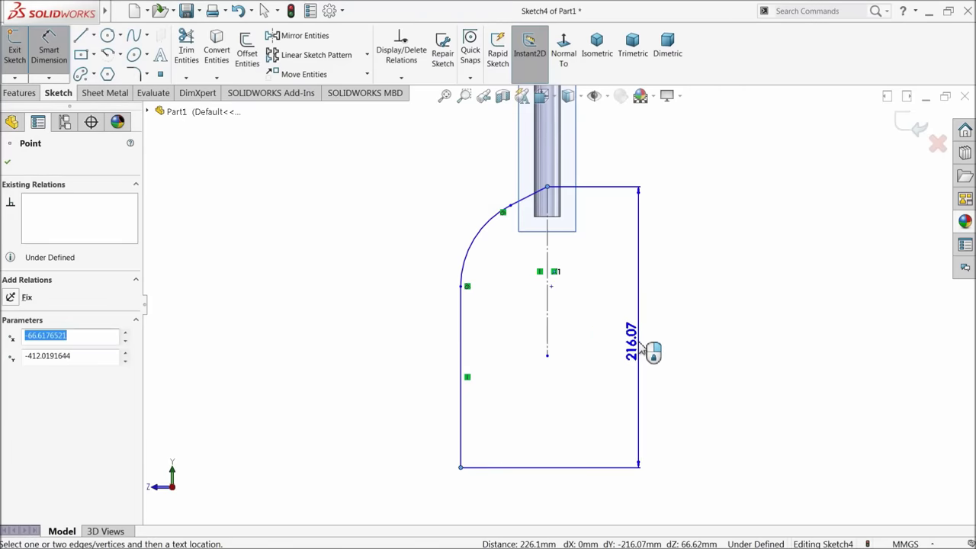
pyautogui.click(638, 352)
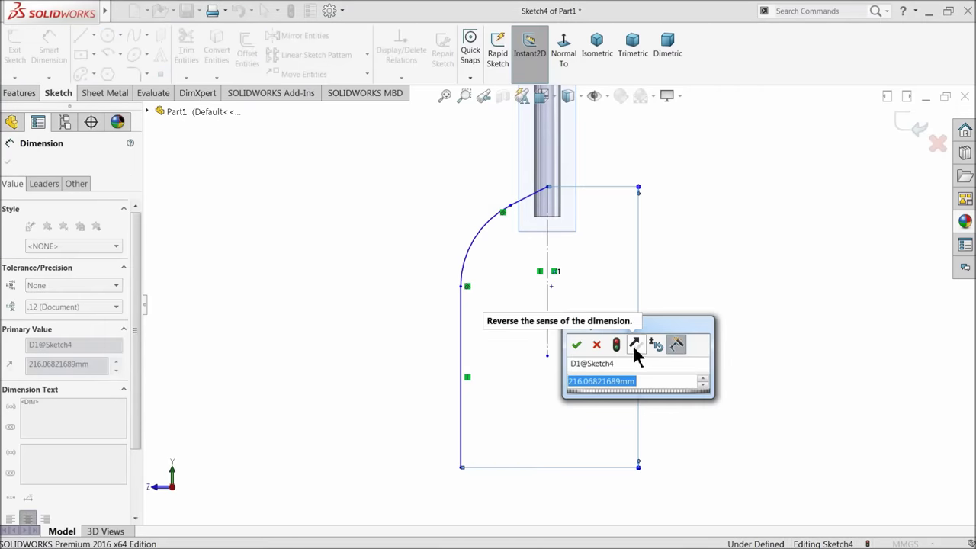
pyautogui.write('230')
pyautogui.press('Return')
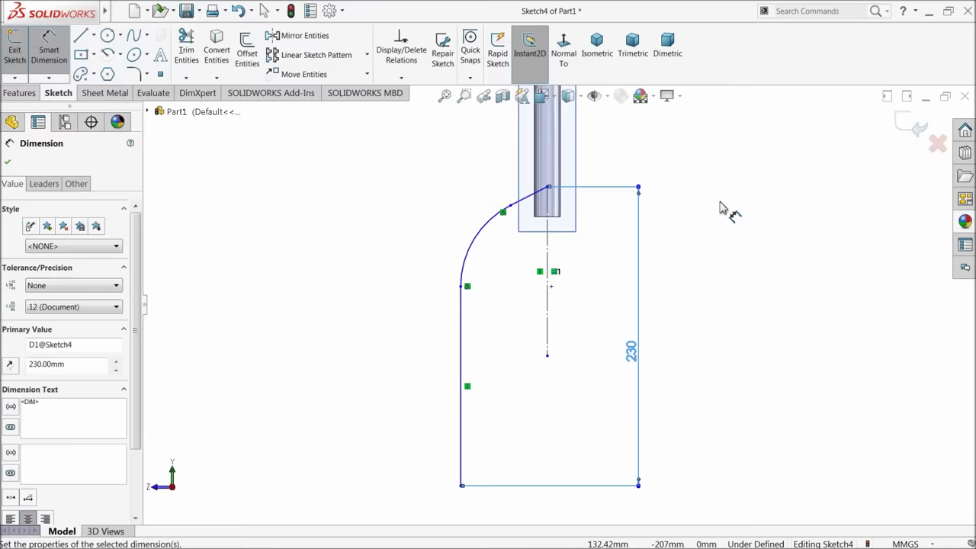
pyautogui.scroll(-3, 579, 206)
pyautogui.click(516, 206)
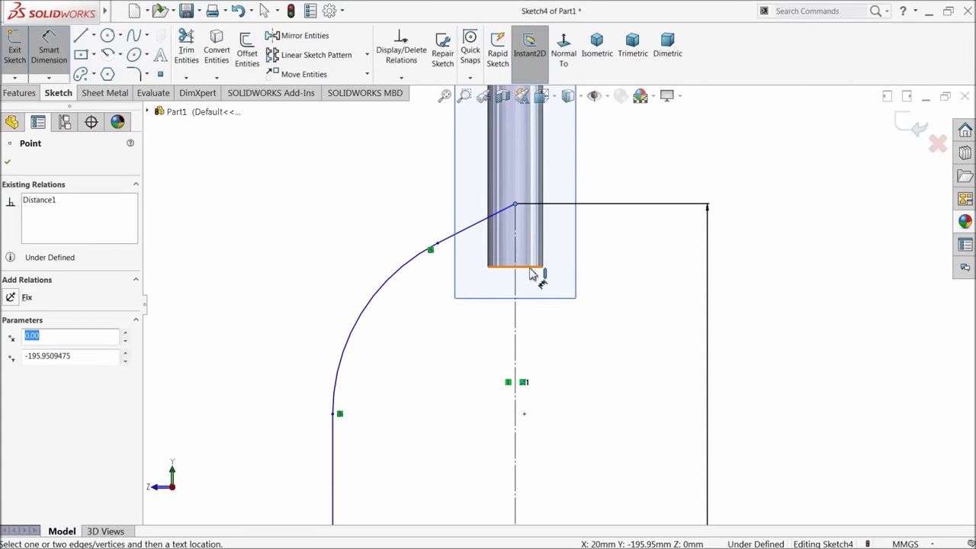
pyautogui.click(534, 270)
pyautogui.click(608, 255)
pyautogui.write('30')
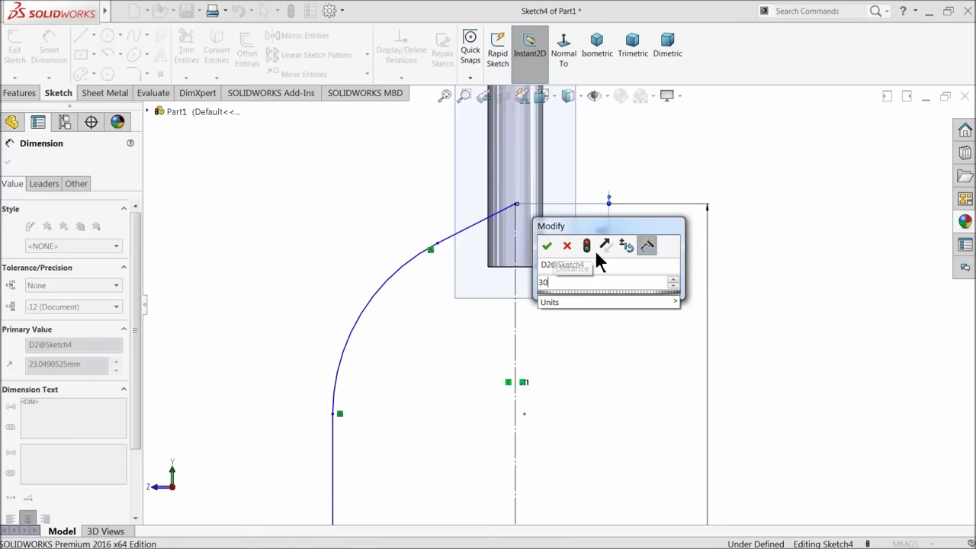
pyautogui.press('Return')
# Step: Set the bend radius to R68 and the horizontal offset to 57.5, then exit Sketch4
pyautogui.click(389, 268)
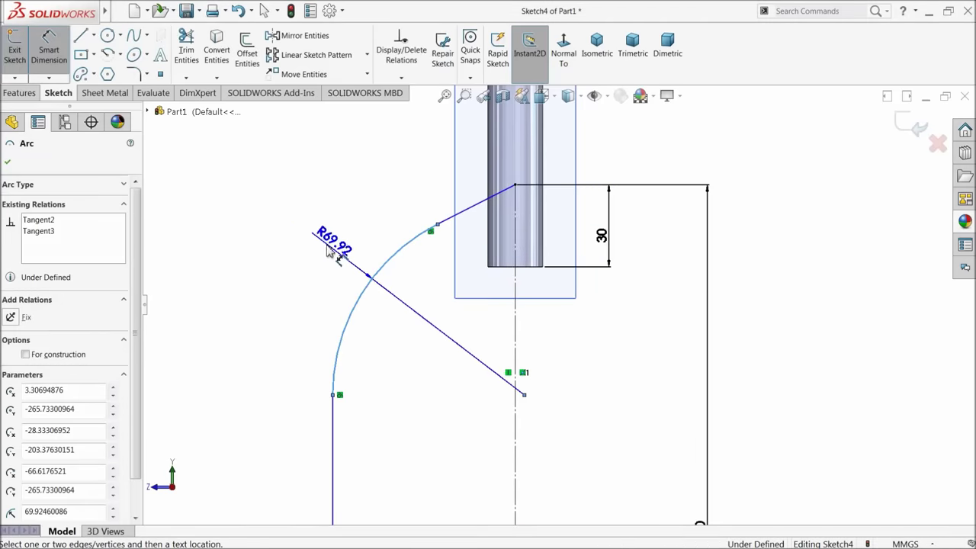
pyautogui.click(322, 246)
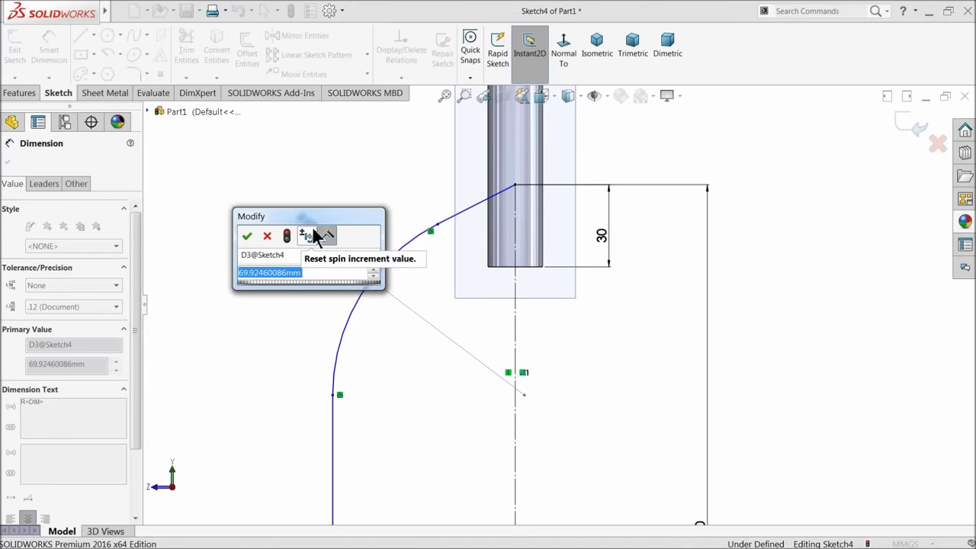
pyautogui.write('68')
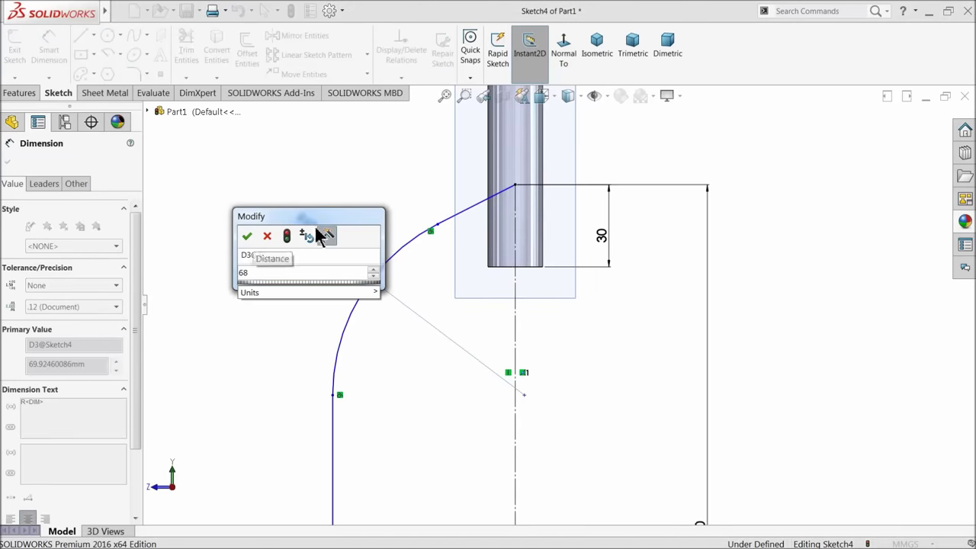
pyautogui.press('Return')
pyautogui.scroll(-5, 396, 298)
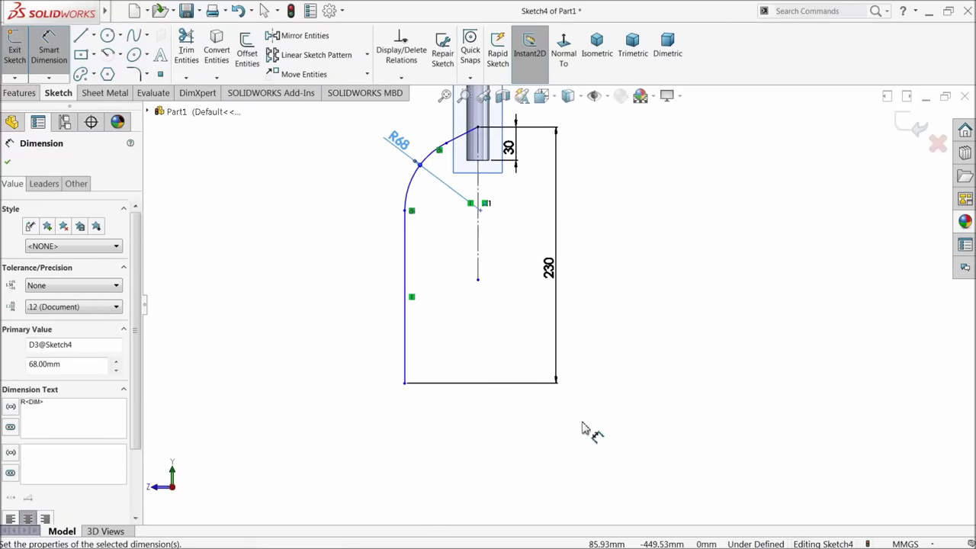
pyautogui.click(405, 288)
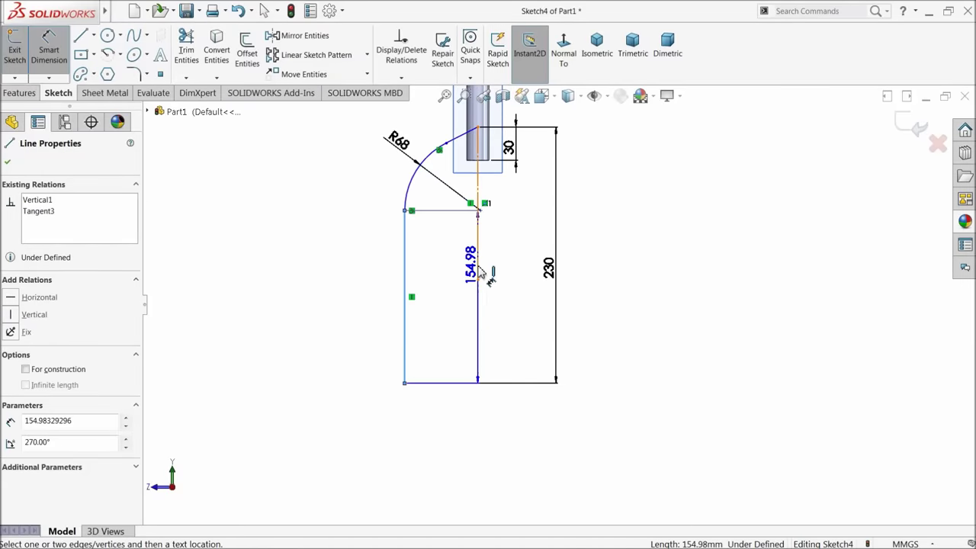
pyautogui.click(478, 252)
pyautogui.click(449, 343)
pyautogui.write('5')
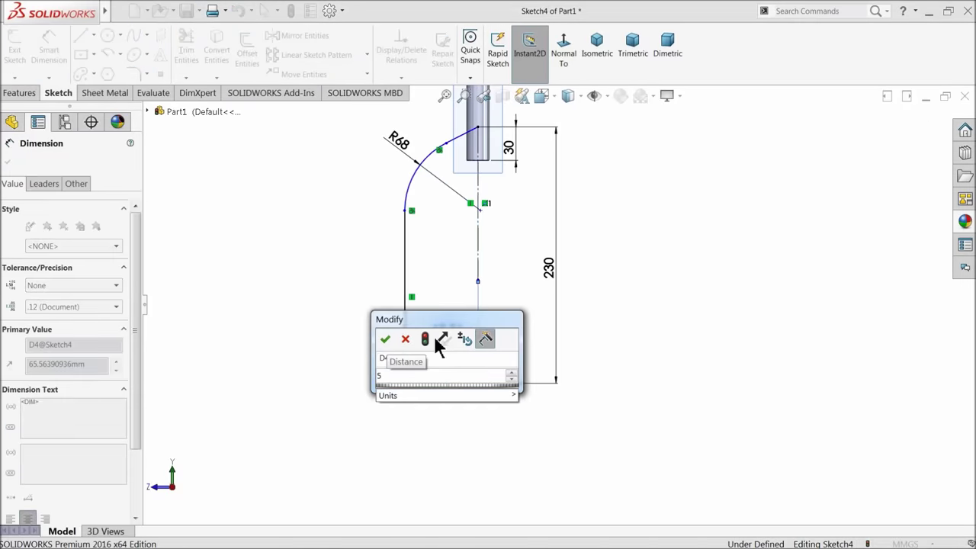
pyautogui.write('7.5')
pyautogui.press('Return')
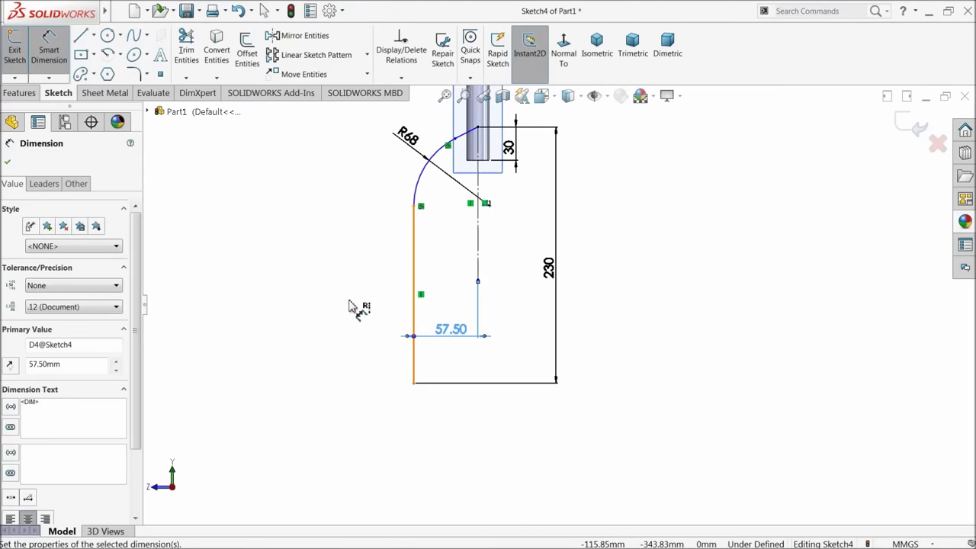
pyautogui.press('Escape')
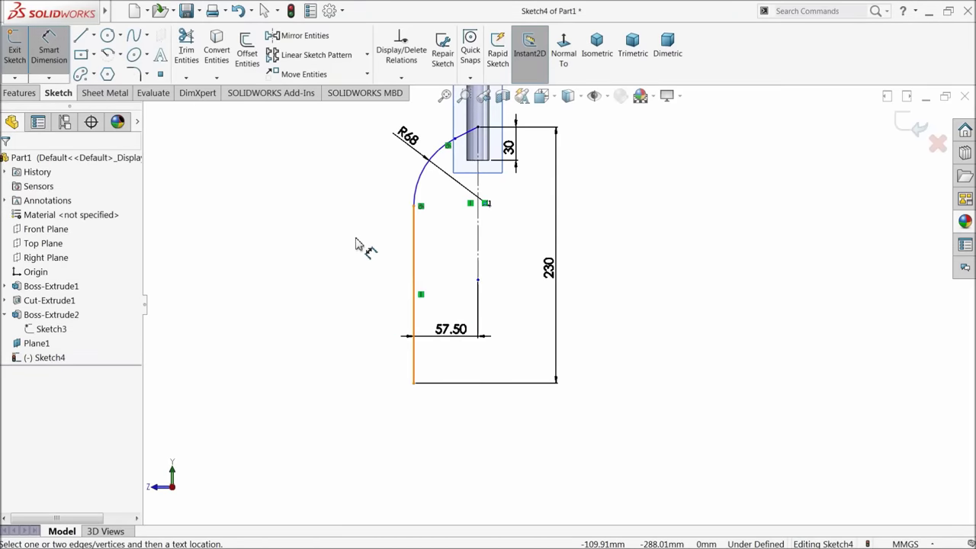
pyautogui.click(917, 128)
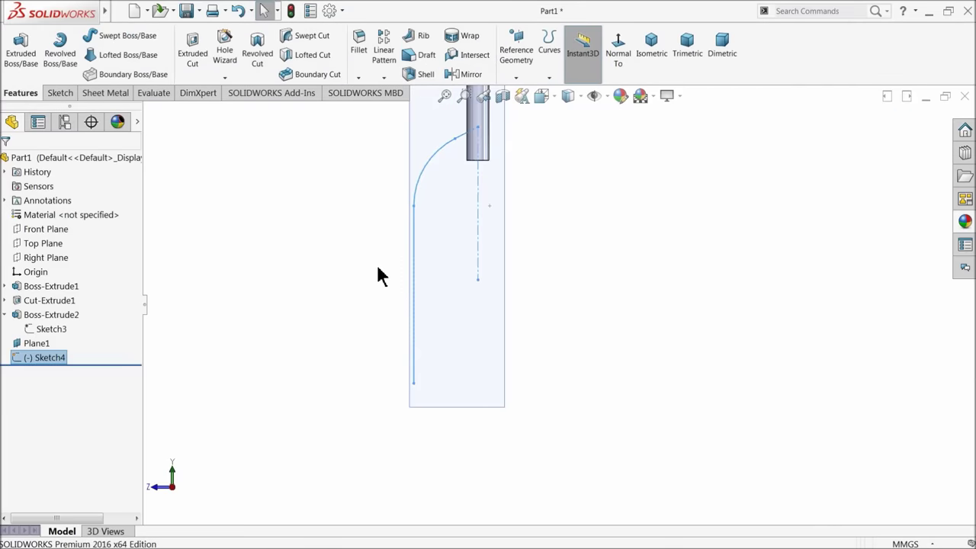
# Step: Hide Plane1 and start a new sketch on the Front Plane
pyautogui.moveTo(377, 268)
pyautogui.mouseDown(button='middle')
pyautogui.moveTo(366, 257)
pyautogui.moveTo(366, 305)
pyautogui.moveTo(362, 296)
pyautogui.mouseUp(button='middle')
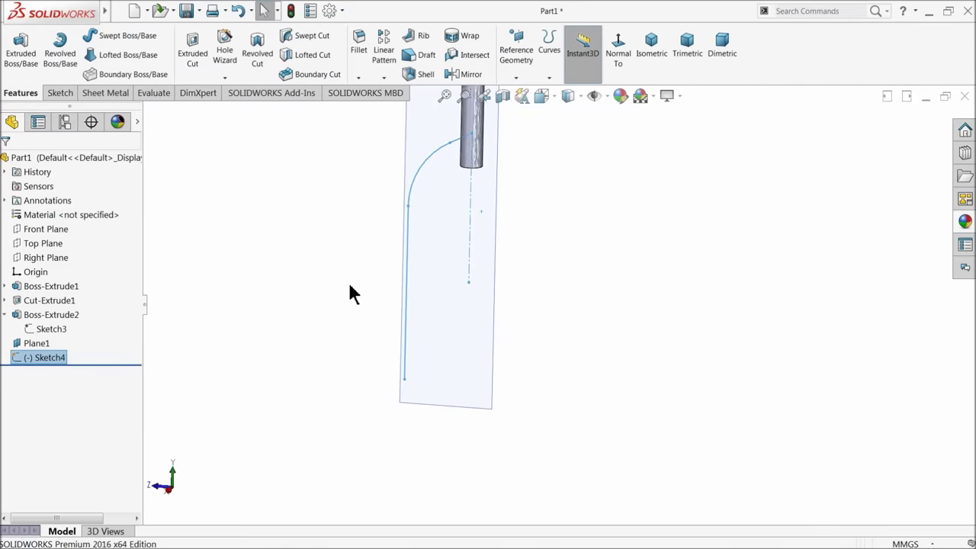
pyautogui.click(409, 305)
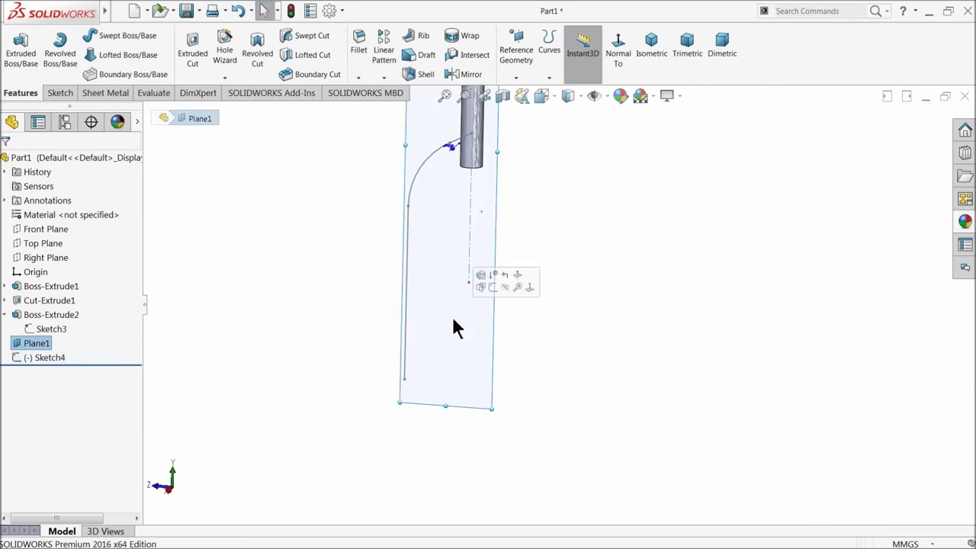
pyautogui.click(496, 287)
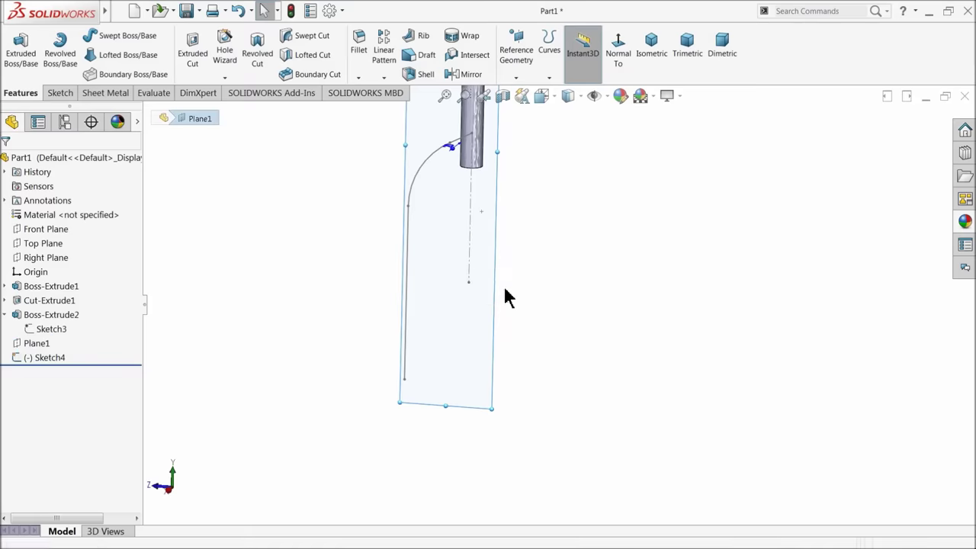
pyautogui.click(54, 227)
pyautogui.moveTo(219, 250); pyautogui.dragTo(194, 252, button='middle')
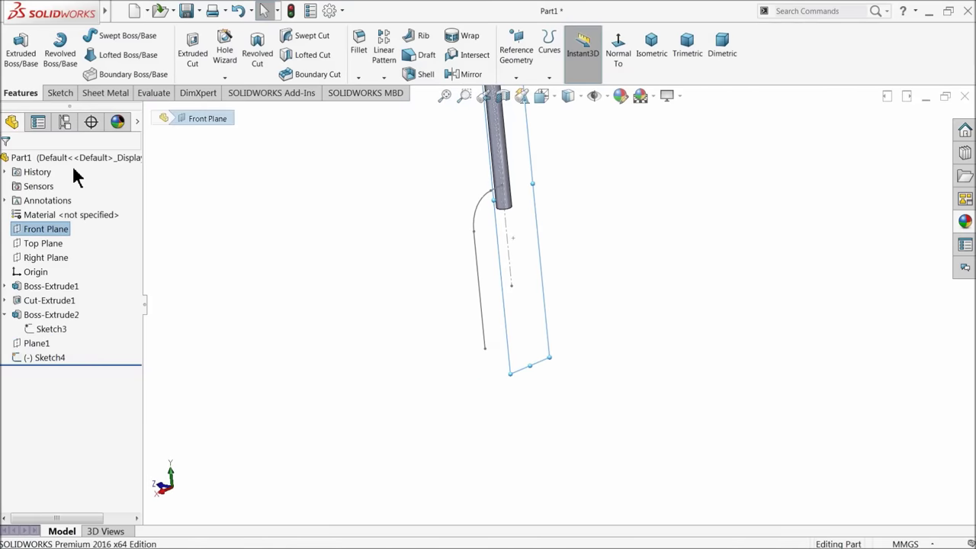
pyautogui.click(60, 92)
pyautogui.click(14, 50)
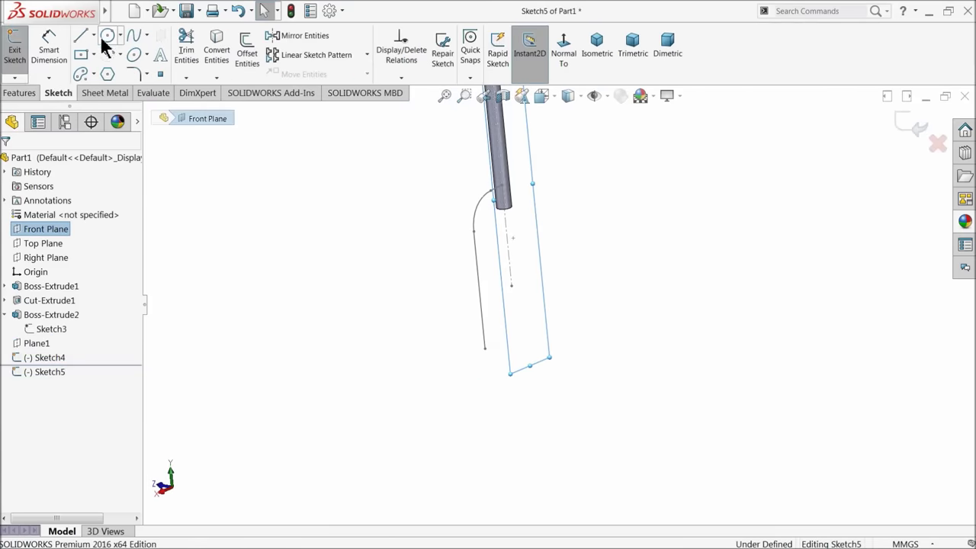
# Step: Draw a circle centred on the tube axis at the top of the curved path
pyautogui.click(107, 37)
pyautogui.moveTo(411, 191); pyautogui.dragTo(397, 254, button='middle')
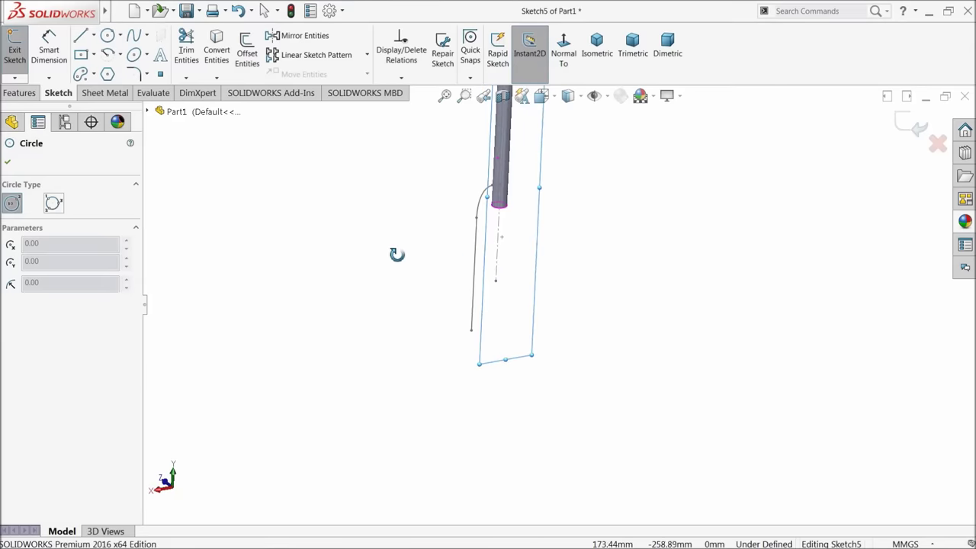
pyautogui.scroll(-5, 482, 248)
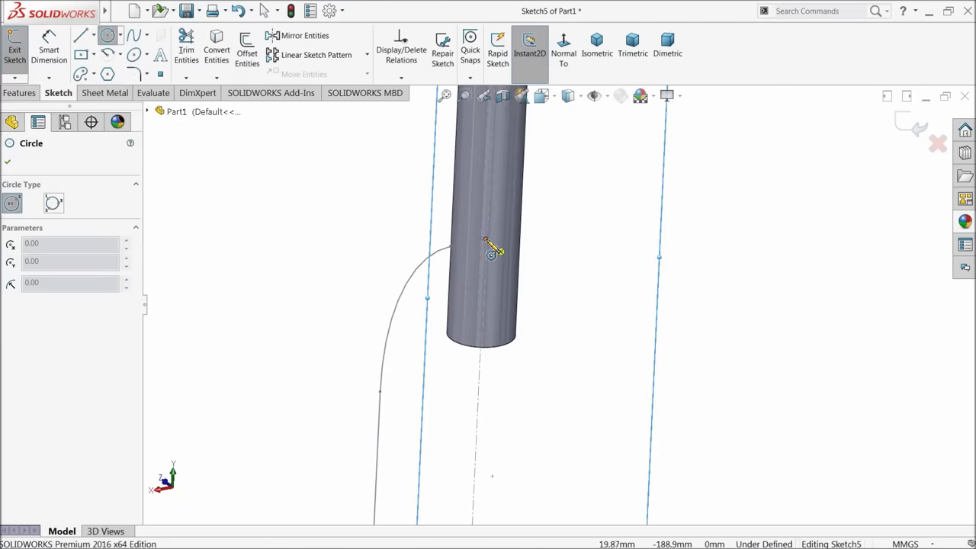
pyautogui.click(485, 242)
pyautogui.click(541, 228)
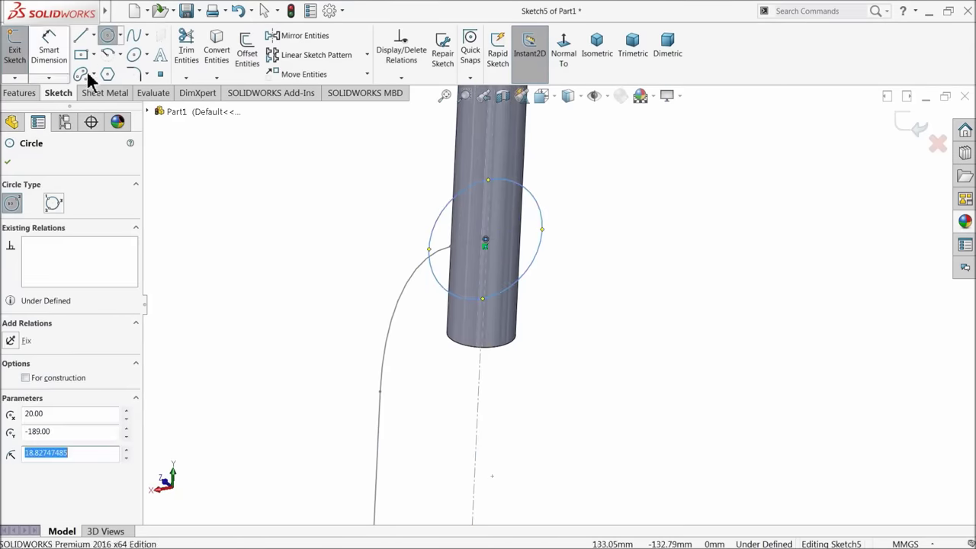
# Step: Dimension the circle to a 30 mm diameter and exit the sketch as Sketch5
pyautogui.click(49, 48)
pyautogui.click(516, 186)
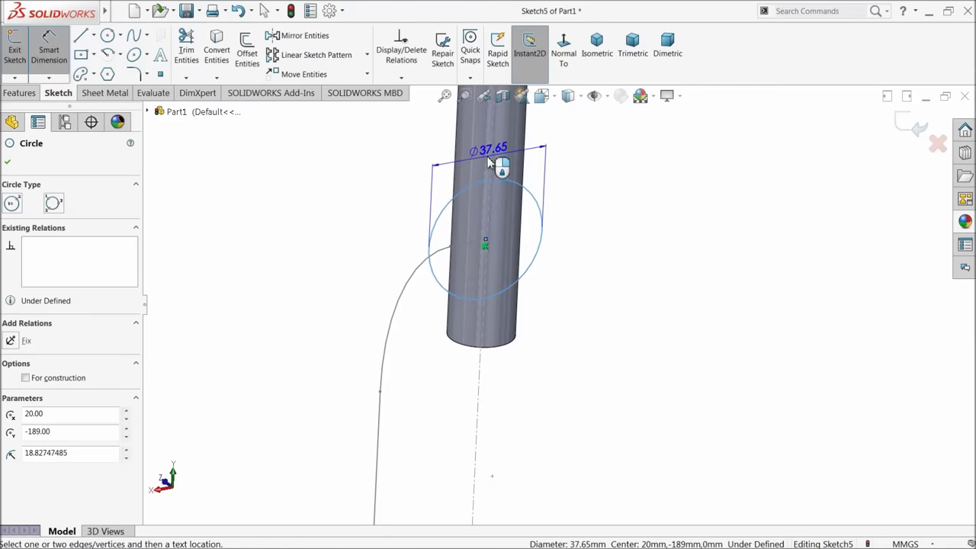
pyautogui.click(498, 160)
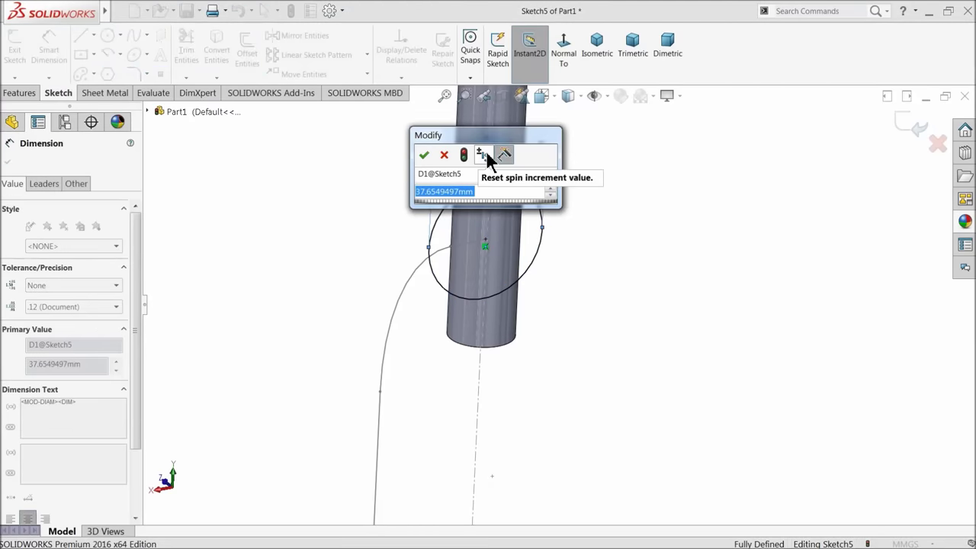
pyautogui.write('30')
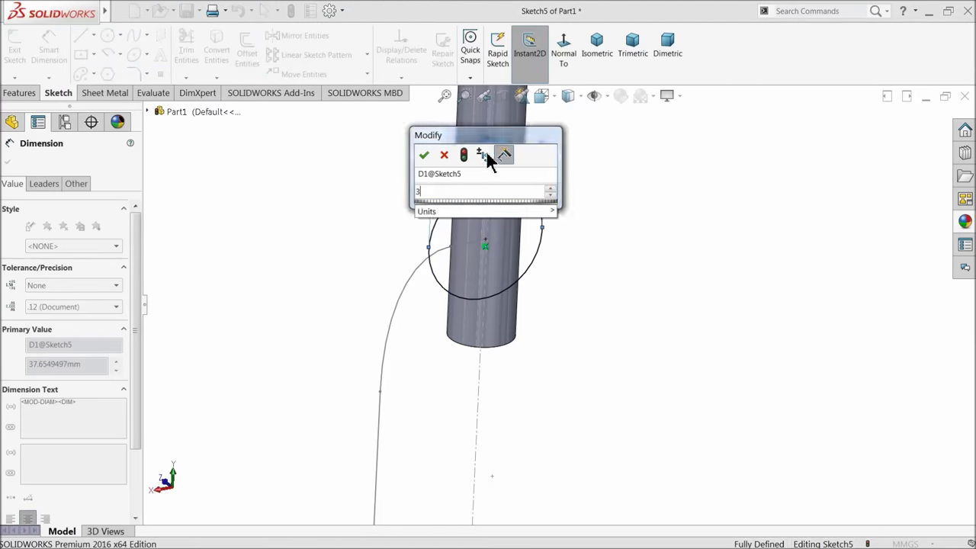
pyautogui.press('Return')
pyautogui.moveTo(497, 269)
pyautogui.mouseDown(button='middle')
pyautogui.moveTo(464, 245)
pyautogui.moveTo(525, 259)
pyautogui.moveTo(507, 241)
pyautogui.mouseUp(button='middle')
pyautogui.press('Return')
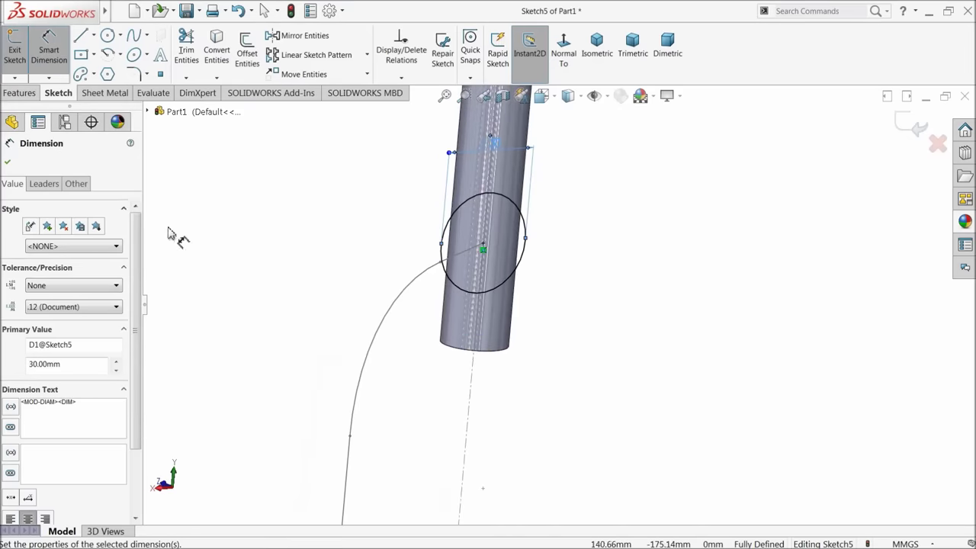
pyautogui.click(902, 126)
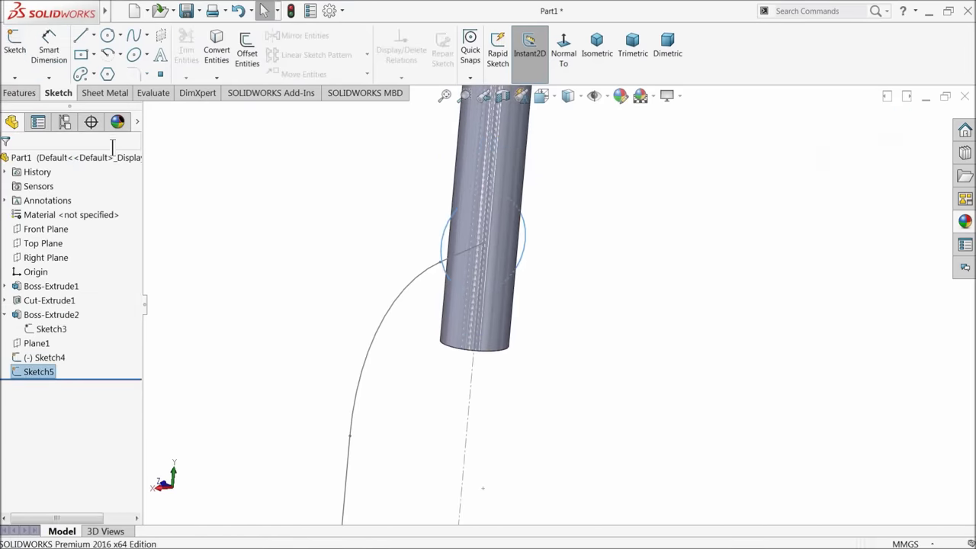
pyautogui.click(23, 93)
# Step: Sweep the Ø30 circle along the curved Sketch4 path to form the fork leg Sweep1
pyautogui.click(118, 35)
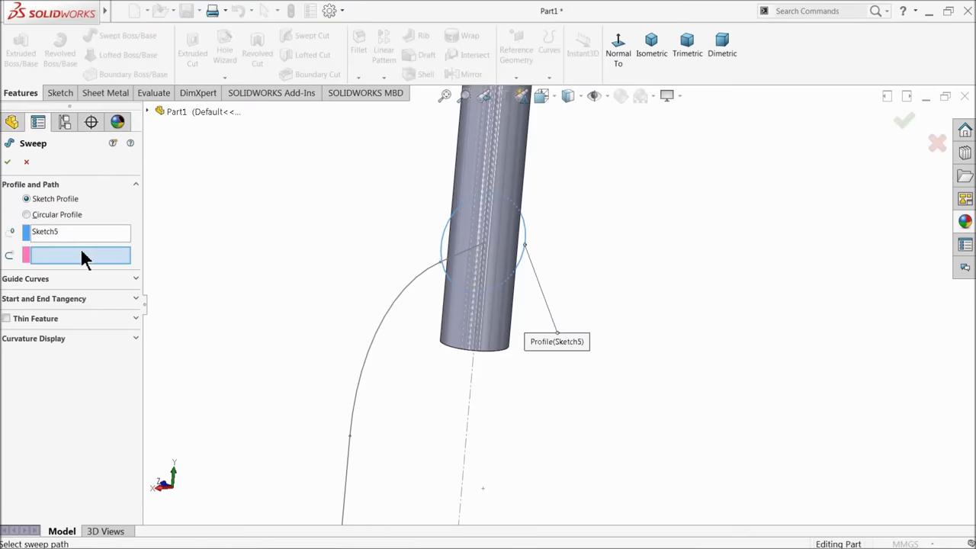
pyautogui.click(394, 307)
pyautogui.moveTo(405, 314)
pyautogui.mouseDown(button='middle')
pyautogui.moveTo(485, 390)
pyautogui.moveTo(470, 361)
pyautogui.mouseUp(button='middle')
pyautogui.scroll(-3, 564, 365)
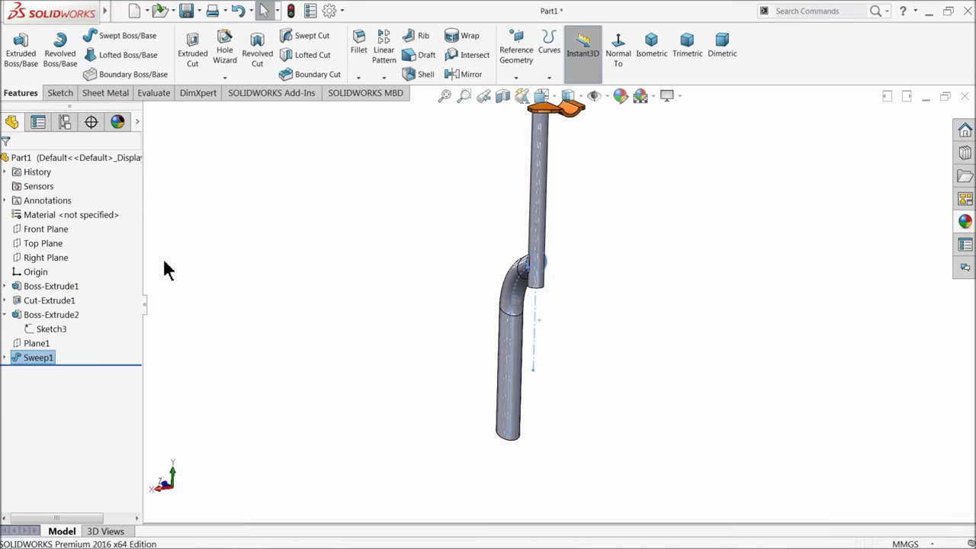
# Step: Mirror Sweep1 about the Front Plane to create the second fork leg
pyautogui.click(32, 259)
pyautogui.moveTo(361, 255); pyautogui.dragTo(257, 259, button='middle')
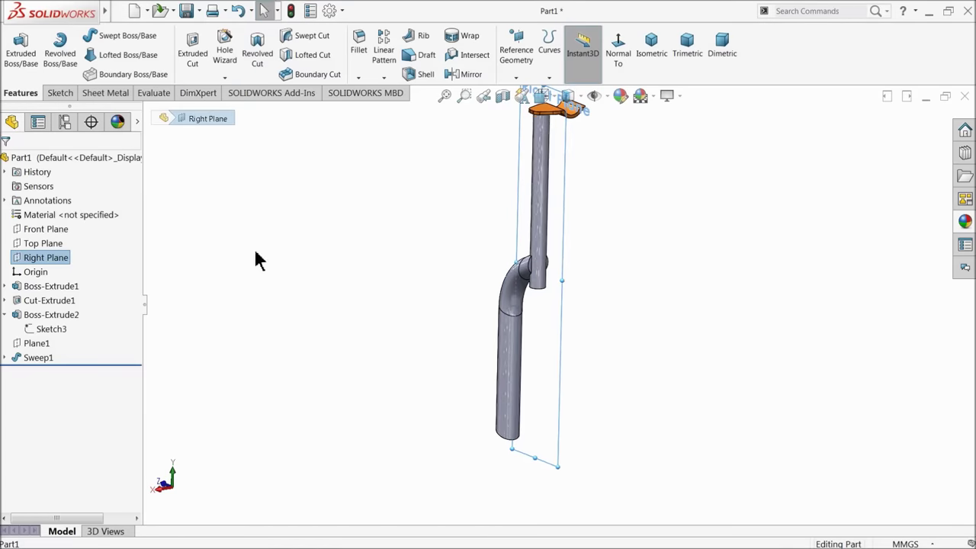
pyautogui.click(35, 230)
pyautogui.moveTo(327, 247); pyautogui.dragTo(338, 251, button='middle')
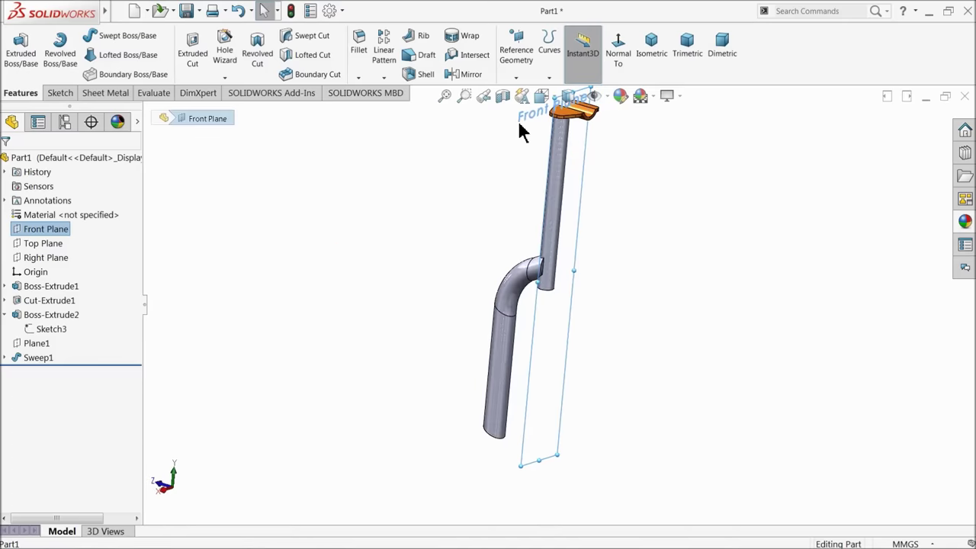
pyautogui.click(466, 74)
pyautogui.click(509, 345)
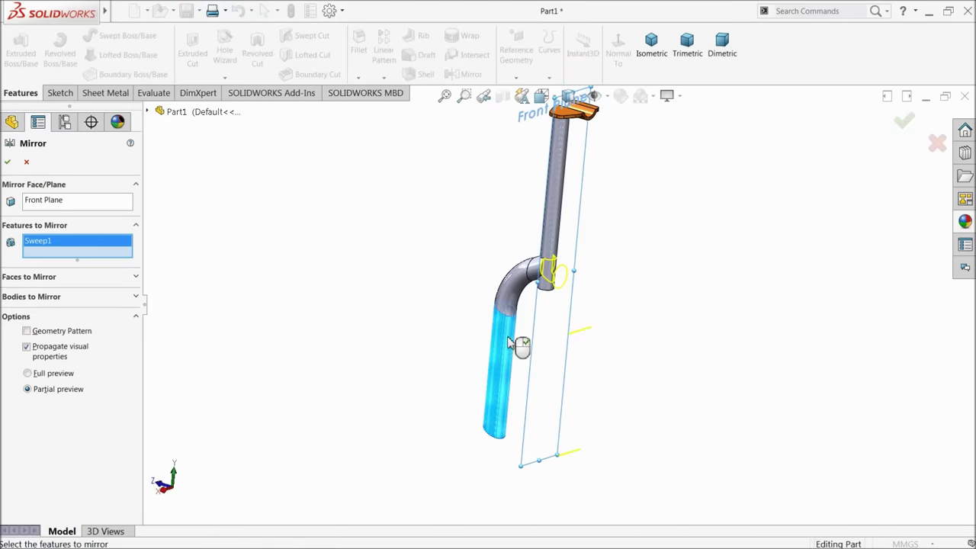
pyautogui.moveTo(431, 340); pyautogui.dragTo(424, 320, button='middle')
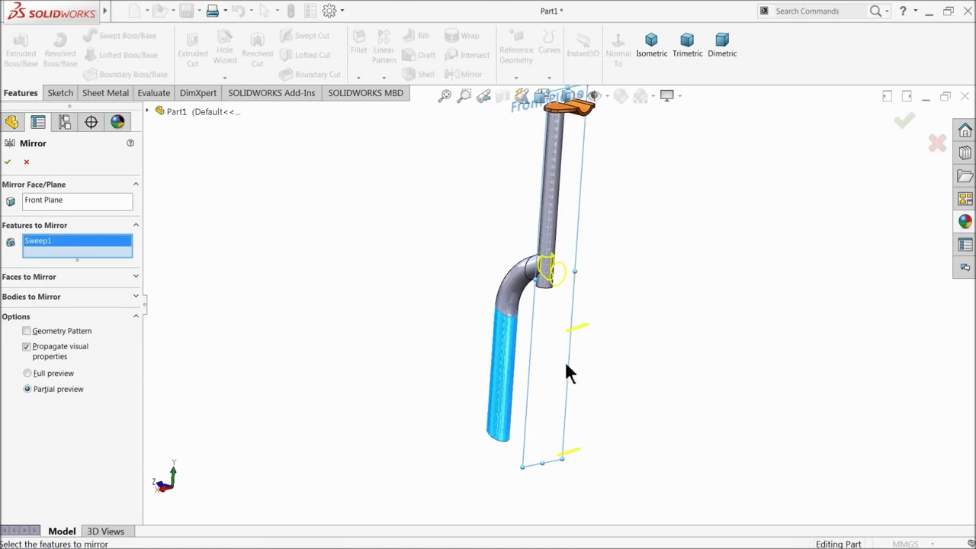
pyautogui.scroll(-2, 564, 364)
pyautogui.click(6, 162)
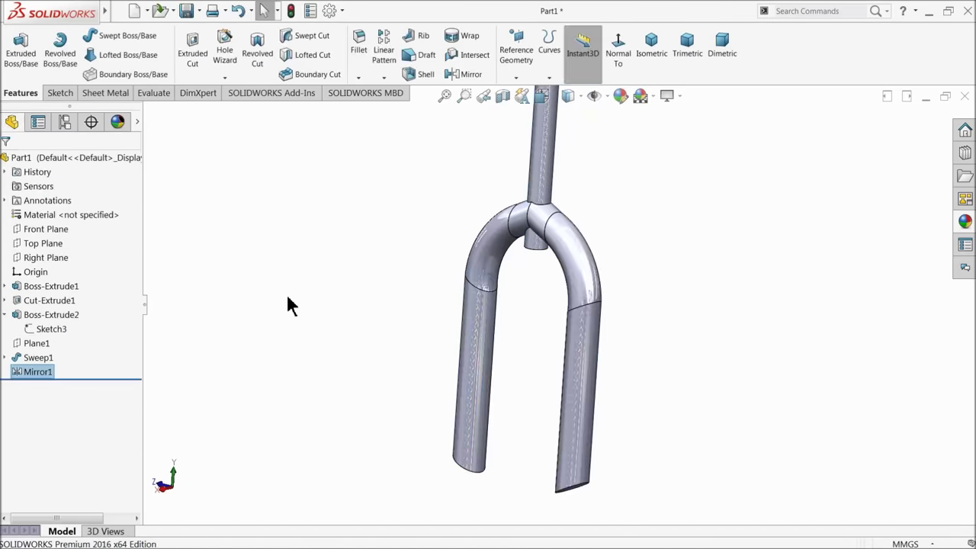
# Step: Start a sketch on the end face of the crown's boss, viewed normal to it
pyautogui.moveTo(287, 305); pyautogui.dragTo(427, 309, button='middle')
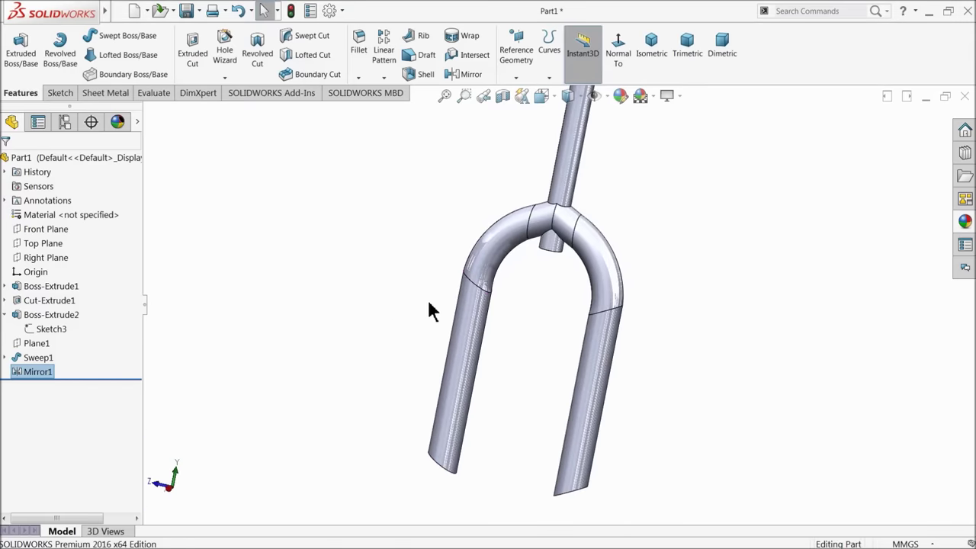
pyautogui.scroll(-2, 595, 246)
pyautogui.scroll(-3, 497, 353)
pyautogui.moveTo(497, 353)
pyautogui.mouseDown(button='middle')
pyautogui.moveTo(496, 228)
pyautogui.moveTo(498, 344)
pyautogui.mouseUp(button='middle')
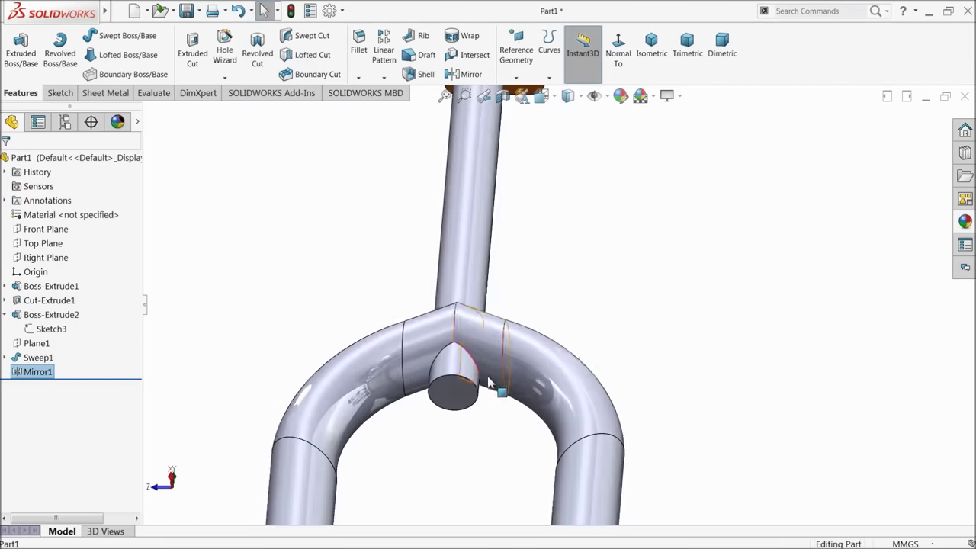
pyautogui.scroll(-3, 450, 399)
pyautogui.click(446, 374)
pyautogui.click(493, 333)
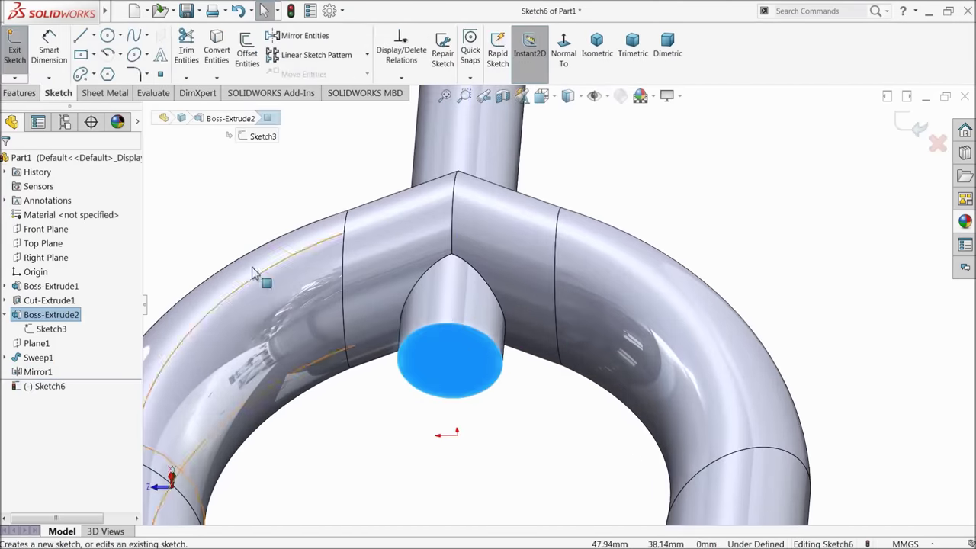
pyautogui.click(107, 36)
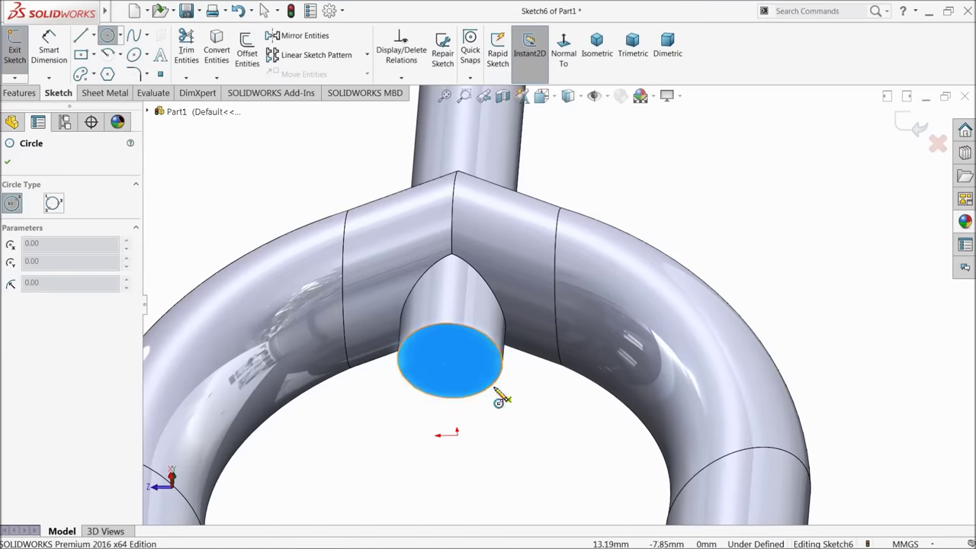
pyautogui.hotkey('ctrl', '8')
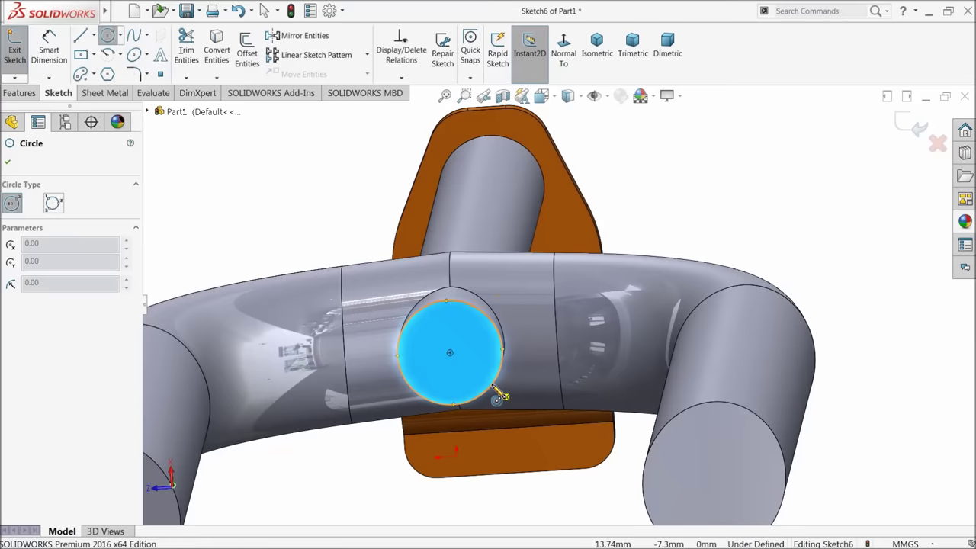
# Step: Draw a circle centred on the face and dimension it to a 30 mm diameter
pyautogui.click(451, 357)
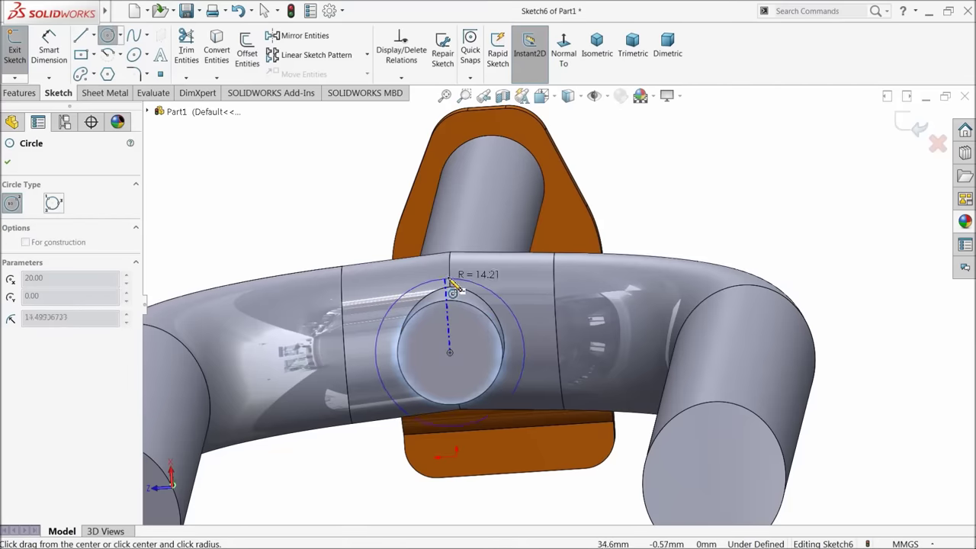
pyautogui.click(457, 276)
pyautogui.click(49, 47)
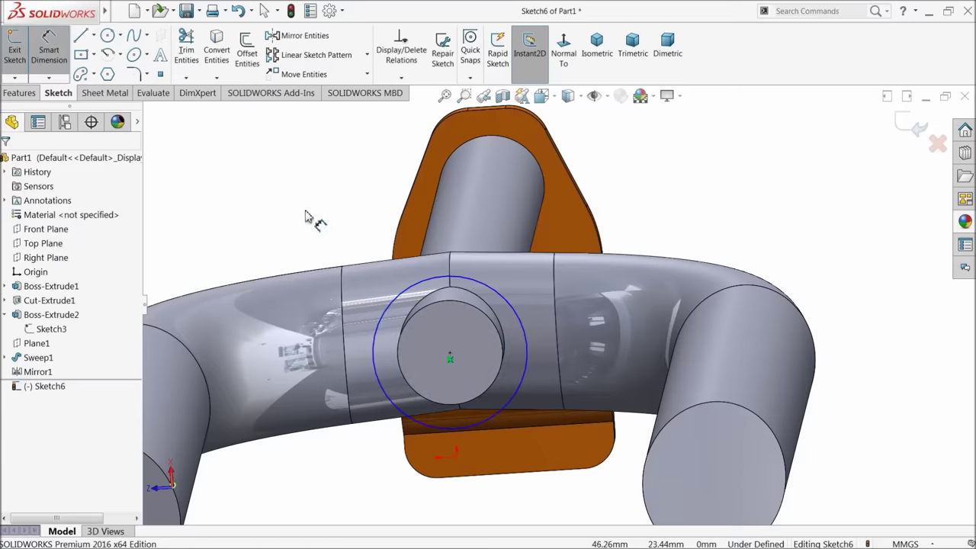
pyautogui.click(394, 298)
pyautogui.click(301, 228)
pyautogui.write('30')
pyautogui.press('Return')
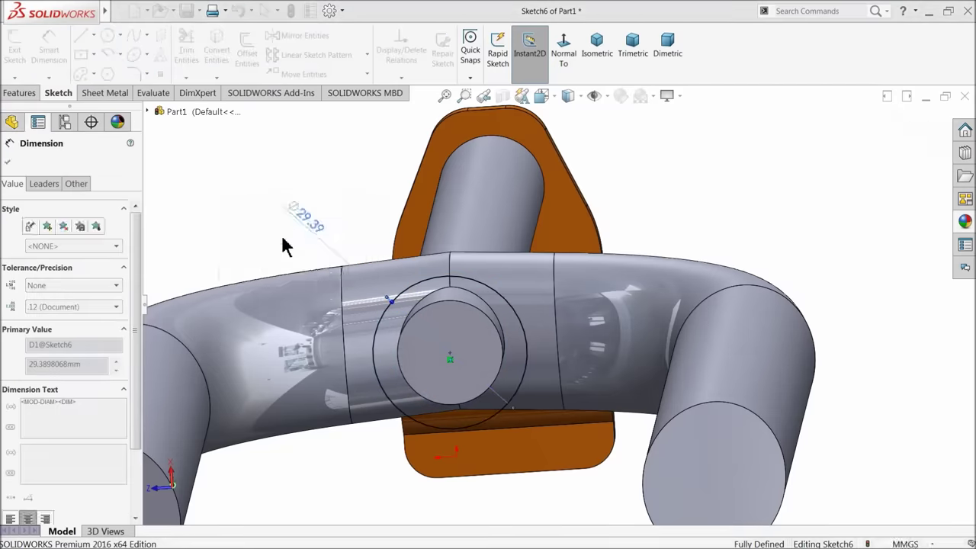
pyautogui.click(9, 162)
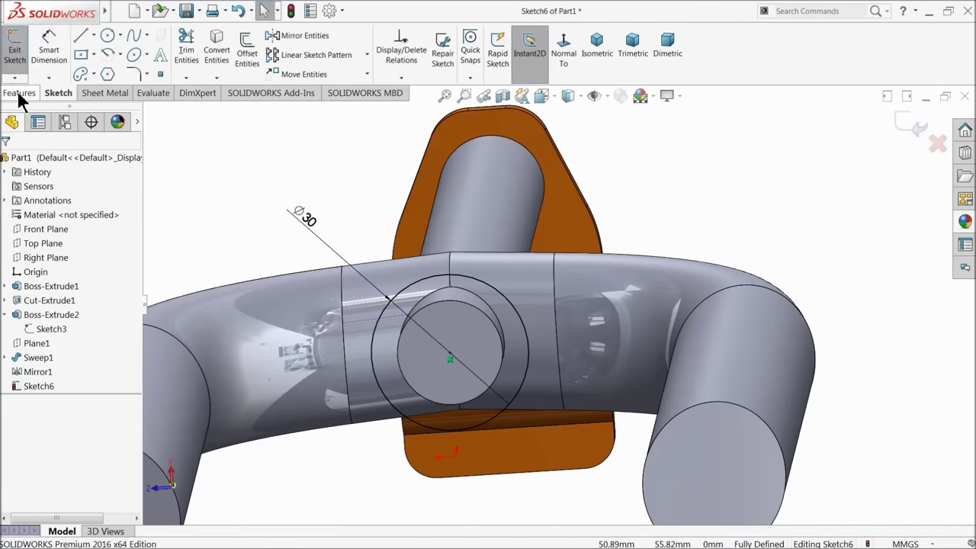
pyautogui.click(20, 92)
pyautogui.click(20, 49)
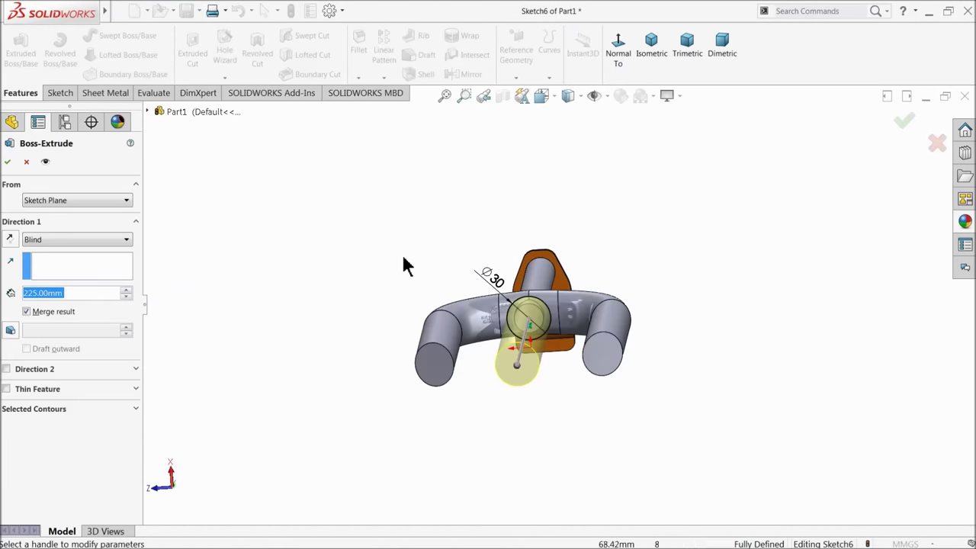
# Step: Extrude the Ø30 circle 150 mm blind, reversed so it grows upward as Boss-Extrude3
pyautogui.write('150')
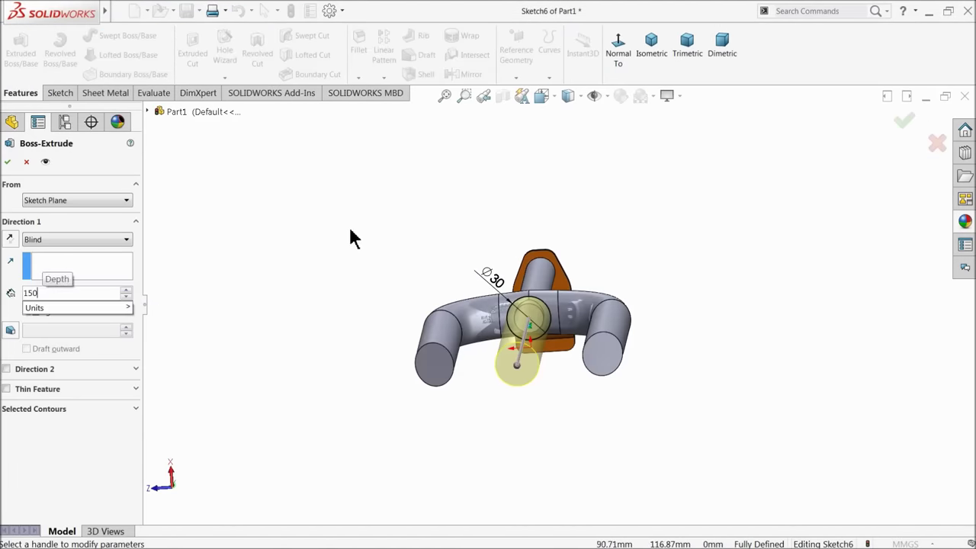
pyautogui.press('Return')
pyautogui.moveTo(352, 232); pyautogui.dragTo(483, 355, button='middle')
pyautogui.scroll(-3, 492, 358)
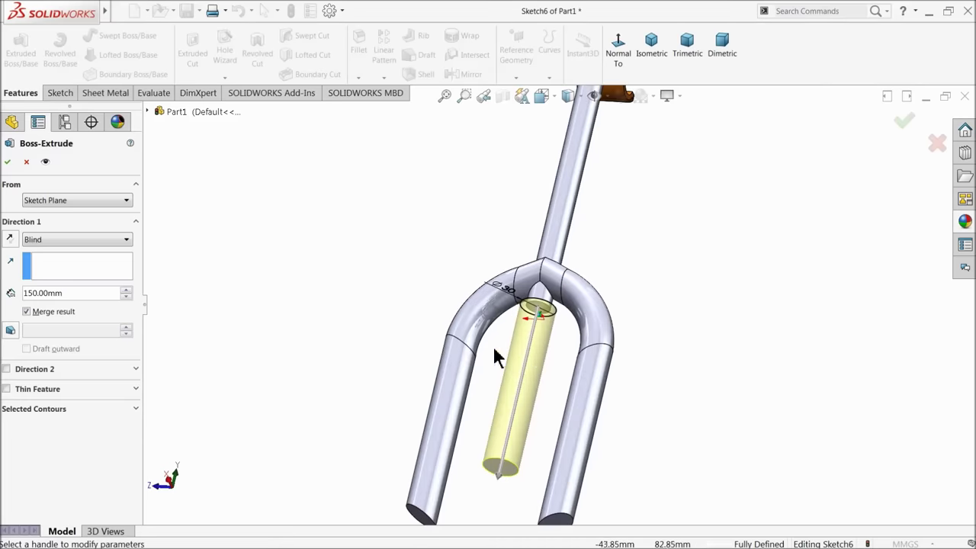
pyautogui.click(9, 239)
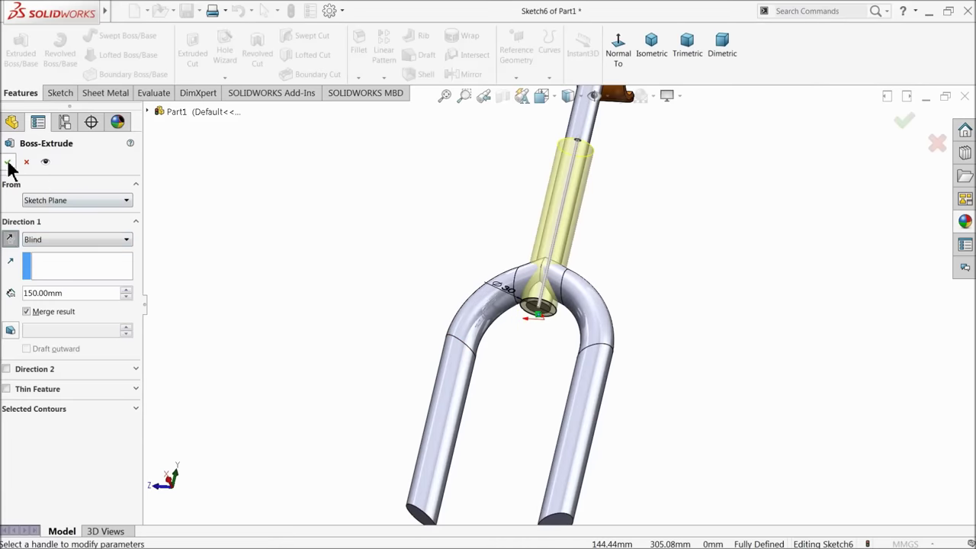
pyautogui.press('Return')
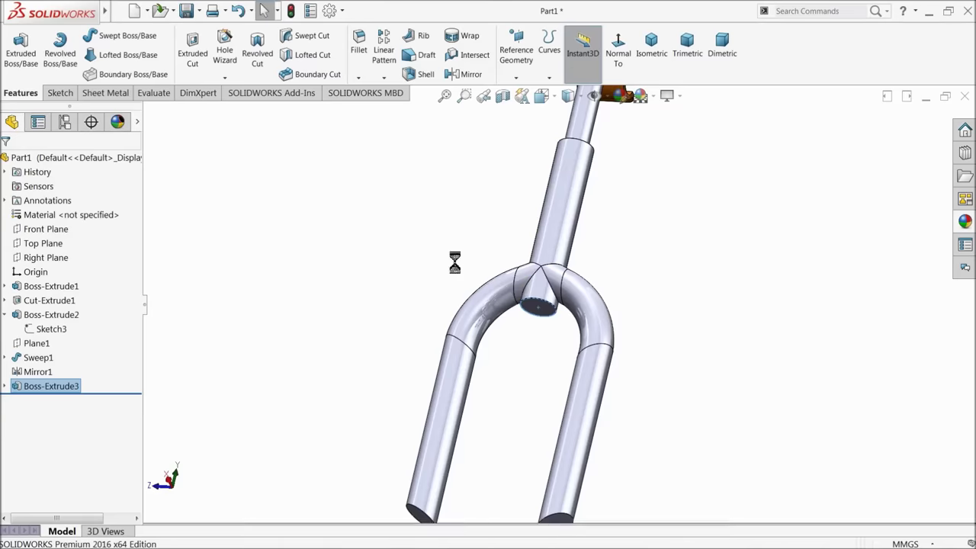
pyautogui.scroll(3, 457, 267)
pyautogui.moveTo(463, 277); pyautogui.dragTo(465, 367, button='middle')
pyautogui.click(422, 317)
pyautogui.moveTo(422, 316); pyautogui.dragTo(454, 319, button='middle')
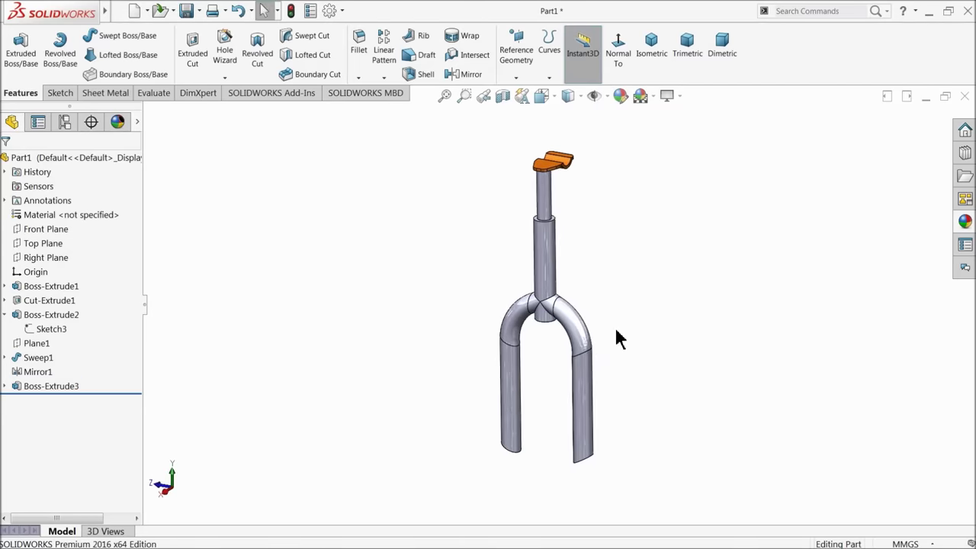
pyautogui.scroll(-3, 621, 336)
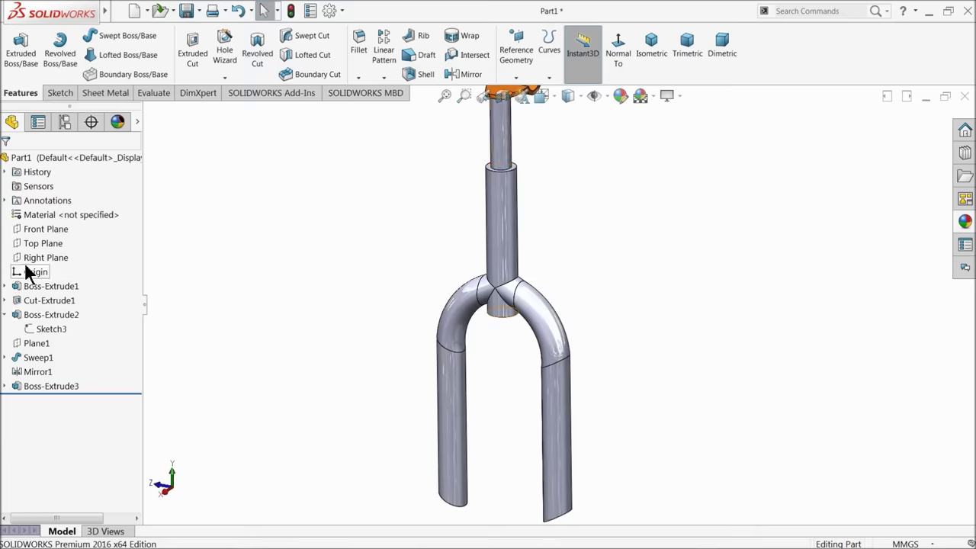
pyautogui.click(37, 230)
# Step: Cancel the mirror and create Plane2 offset 50 mm from the Front Plane
pyautogui.click(462, 74)
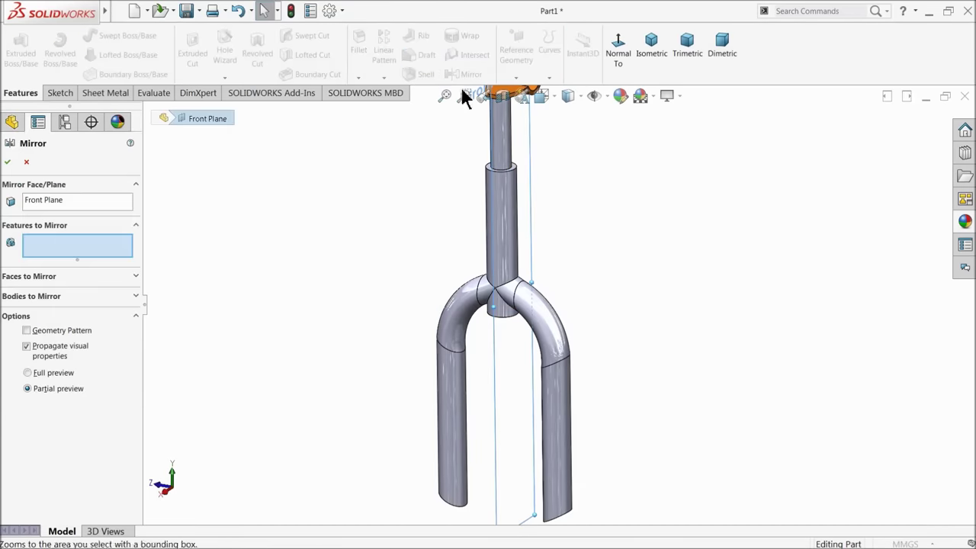
pyautogui.click(26, 162)
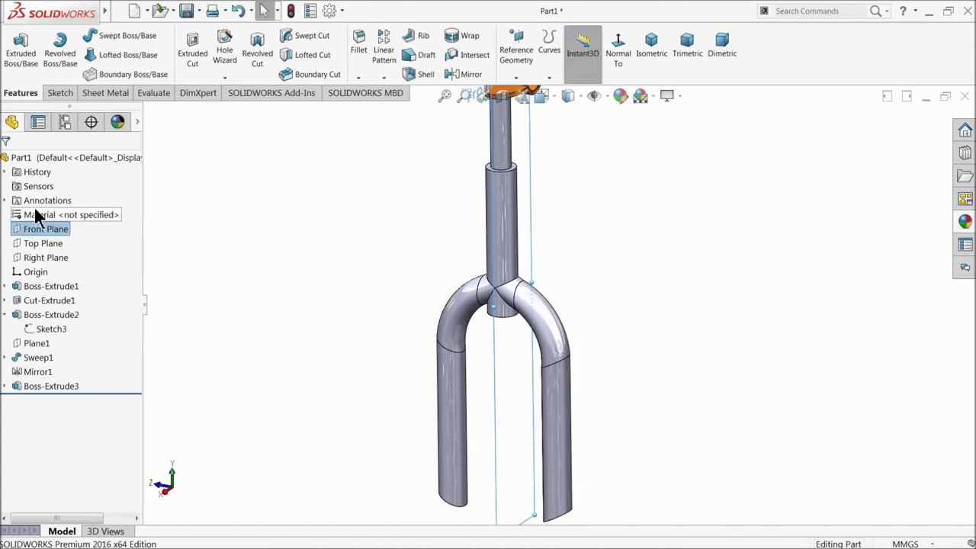
pyautogui.click(516, 77)
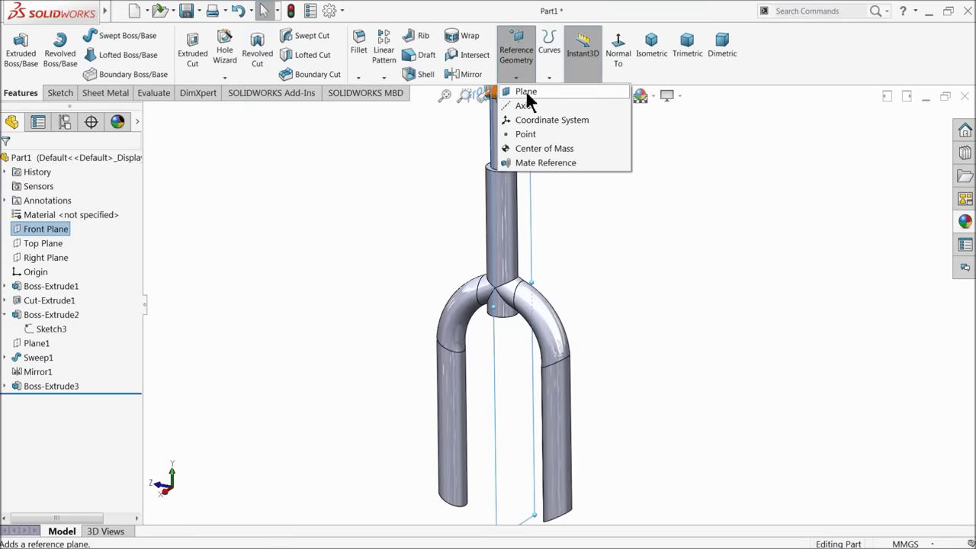
pyautogui.click(526, 93)
pyautogui.write('50')
pyautogui.press('Return')
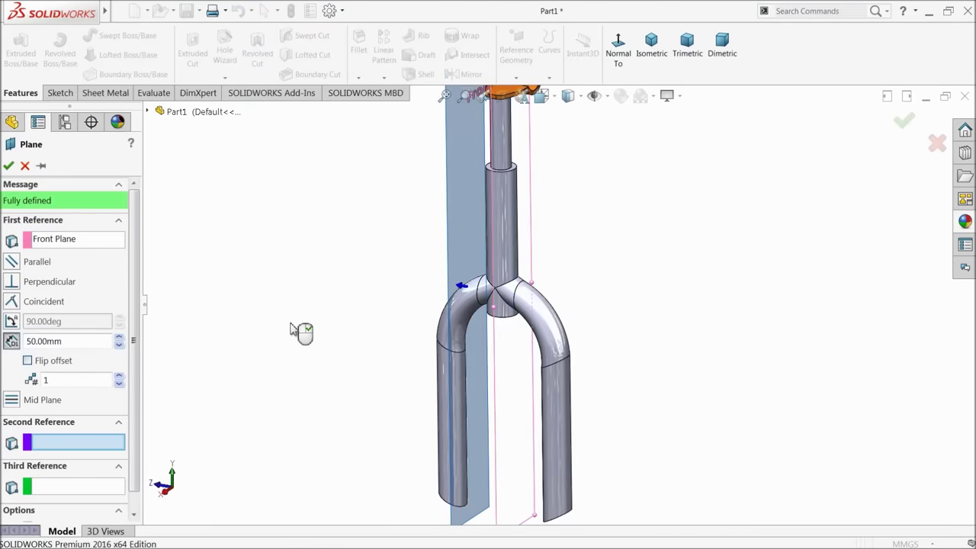
pyautogui.moveTo(296, 329); pyautogui.dragTo(281, 320, button='middle')
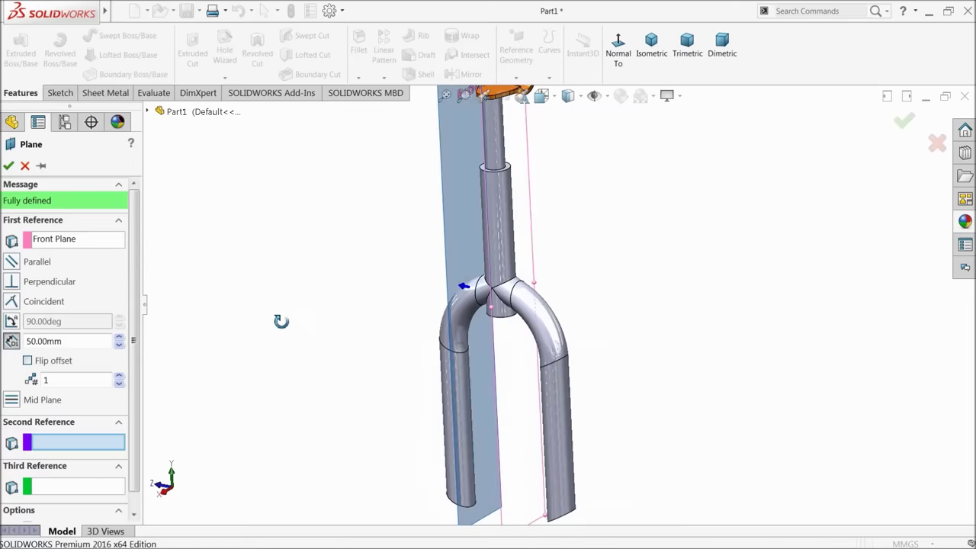
pyautogui.click(9, 166)
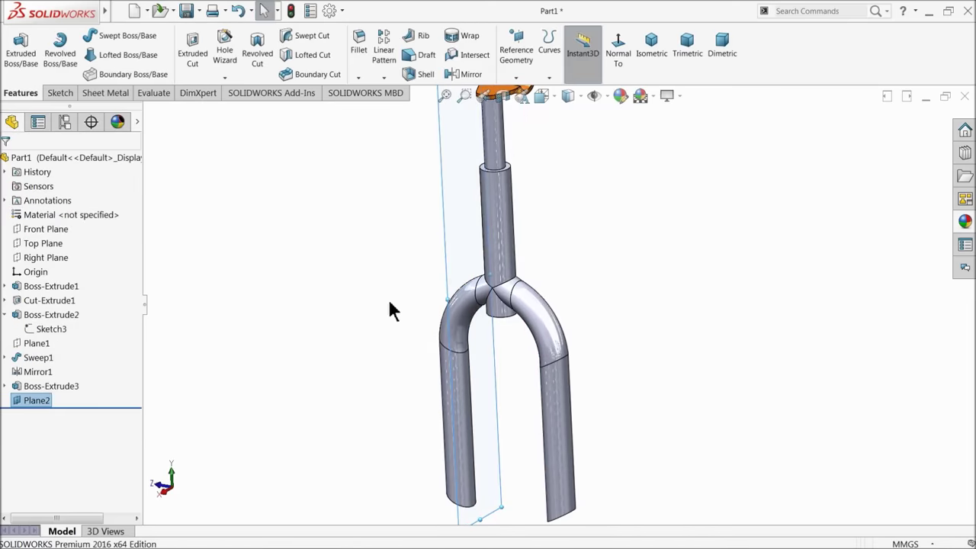
pyautogui.moveTo(397, 330); pyautogui.dragTo(416, 324, button='middle')
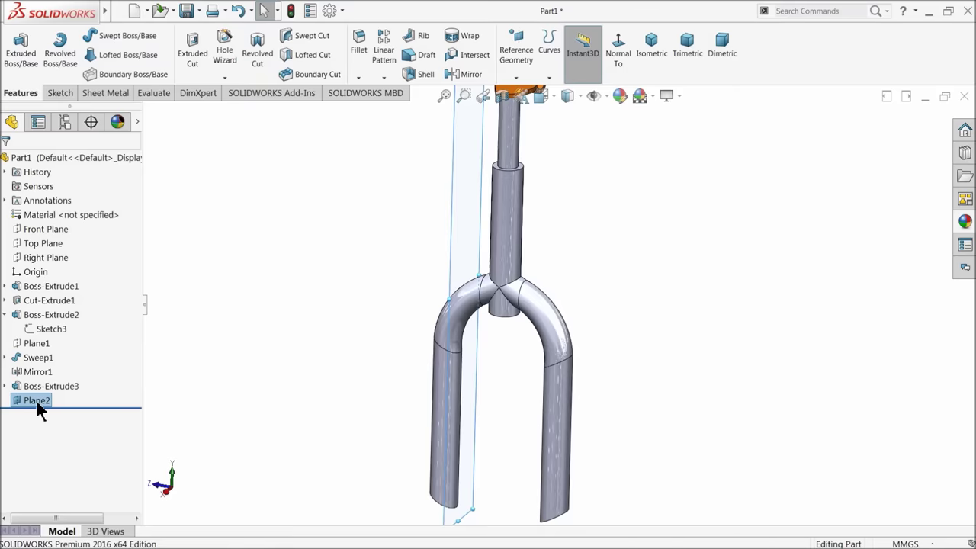
pyautogui.click(57, 92)
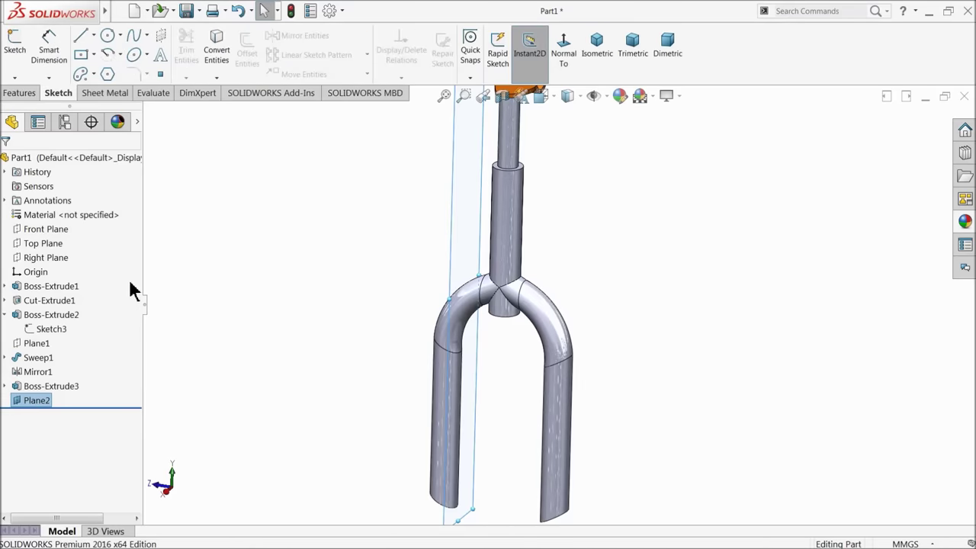
# Step: Open a new sketch on Plane2 viewed face-on
pyautogui.click(15, 44)
pyautogui.click(563, 61)
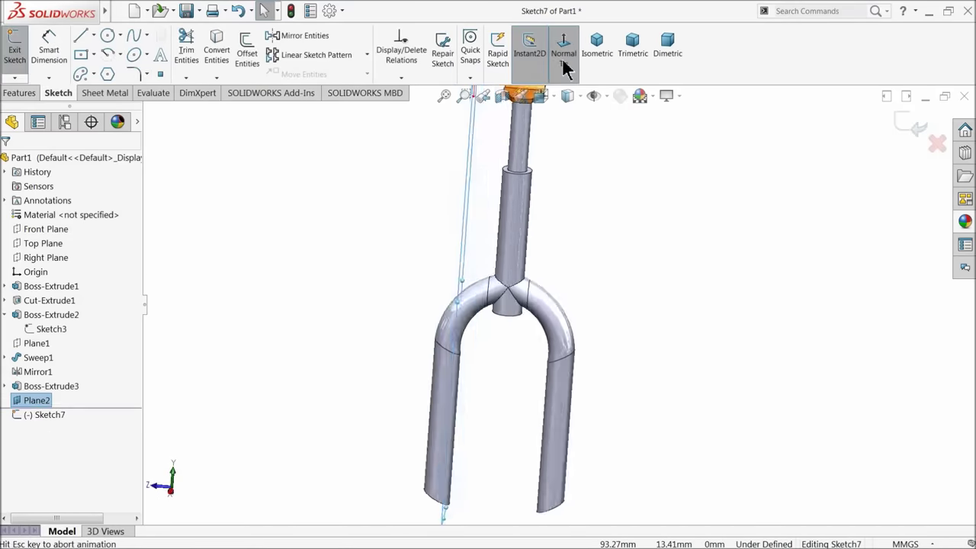
pyautogui.scroll(-3, 571, 466)
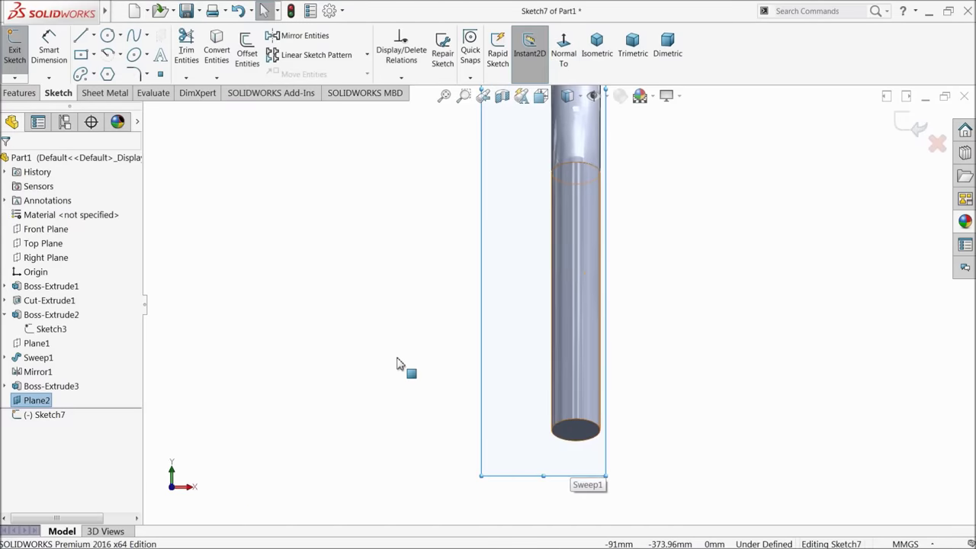
pyautogui.scroll(-2, 520, 426)
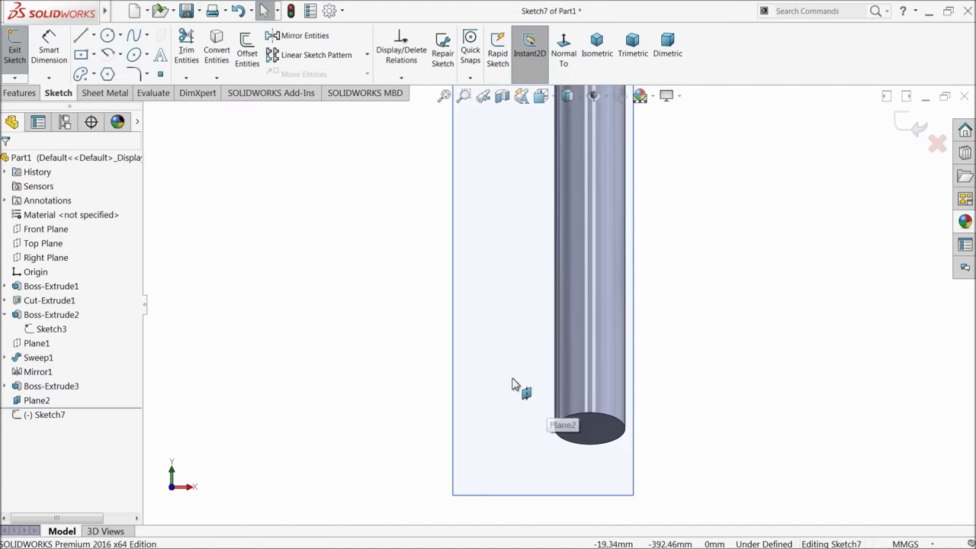
# Step: Draw a vertical centerline from the leg end's centre and extend it below the leg
pyautogui.click(94, 33)
pyautogui.click(105, 65)
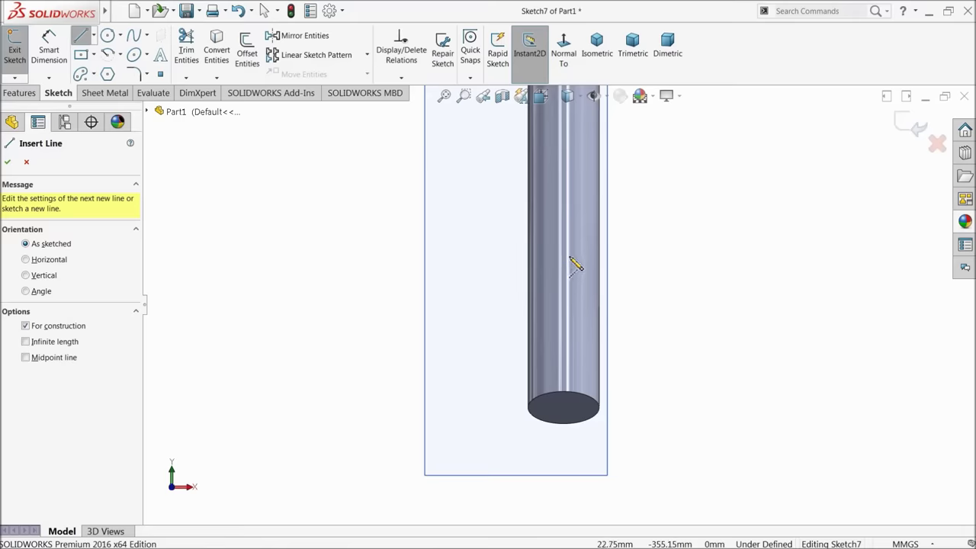
pyautogui.click(563, 408)
pyautogui.click(565, 228)
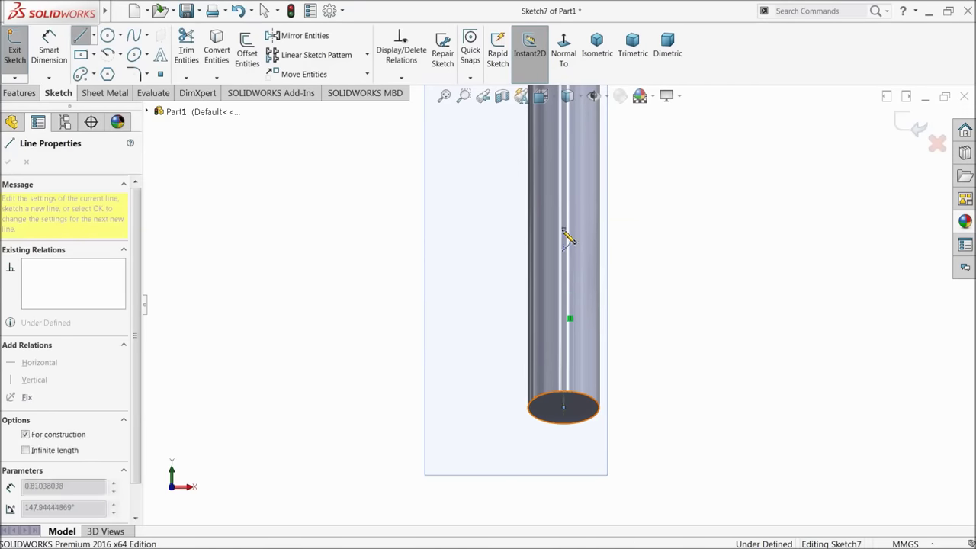
pyautogui.rightClick(661, 210)
pyautogui.click(680, 215)
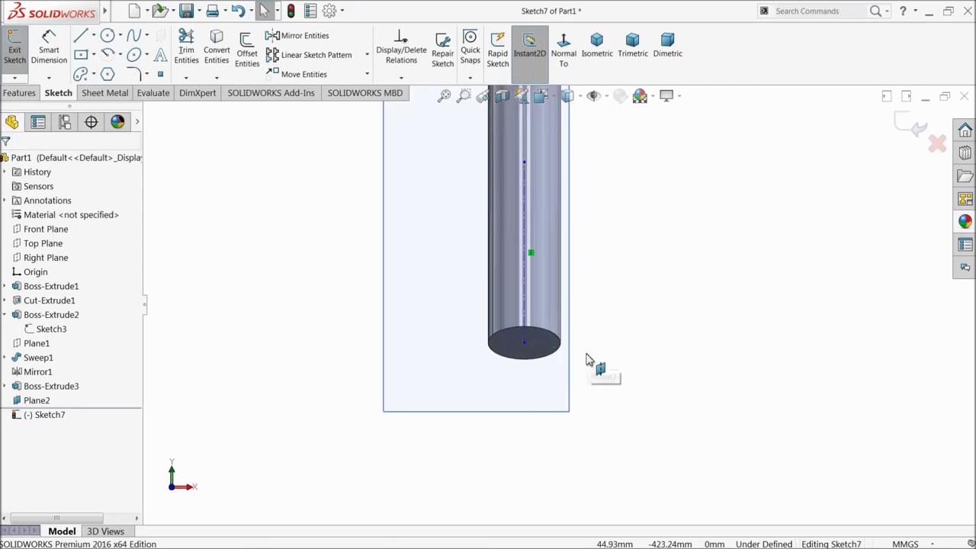
pyautogui.moveTo(523, 348); pyautogui.dragTo(526, 484)
pyautogui.scroll(-4, 520, 408)
pyautogui.click(160, 74)
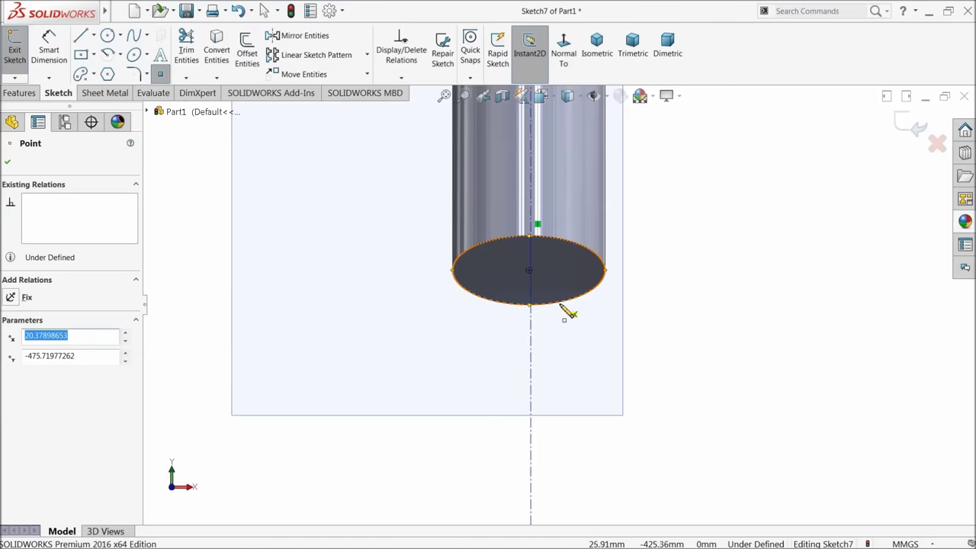
# Step: Place a sketch point at the leg end's centre and make it coincident with the centerline
pyautogui.click(529, 270)
pyautogui.rightClick(654, 248)
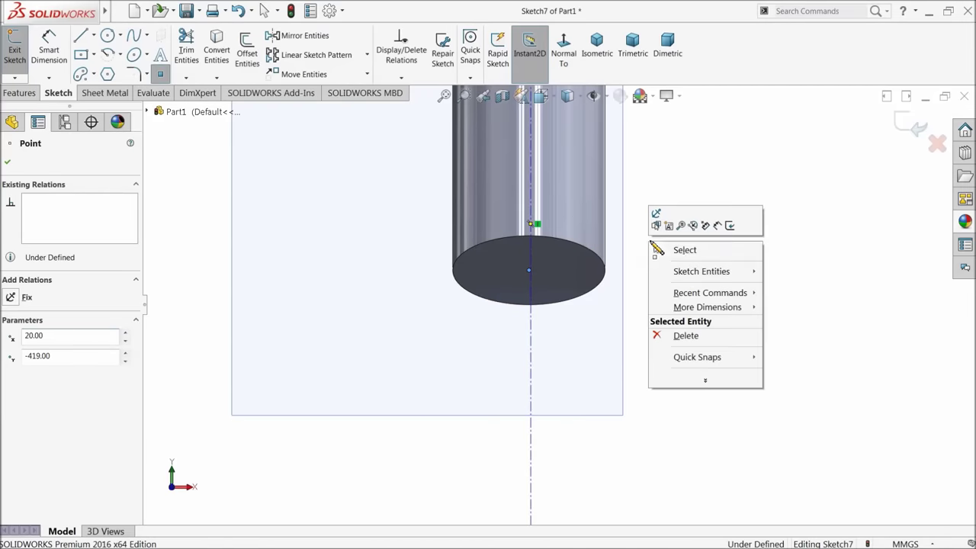
pyautogui.click(683, 252)
pyautogui.click(532, 276)
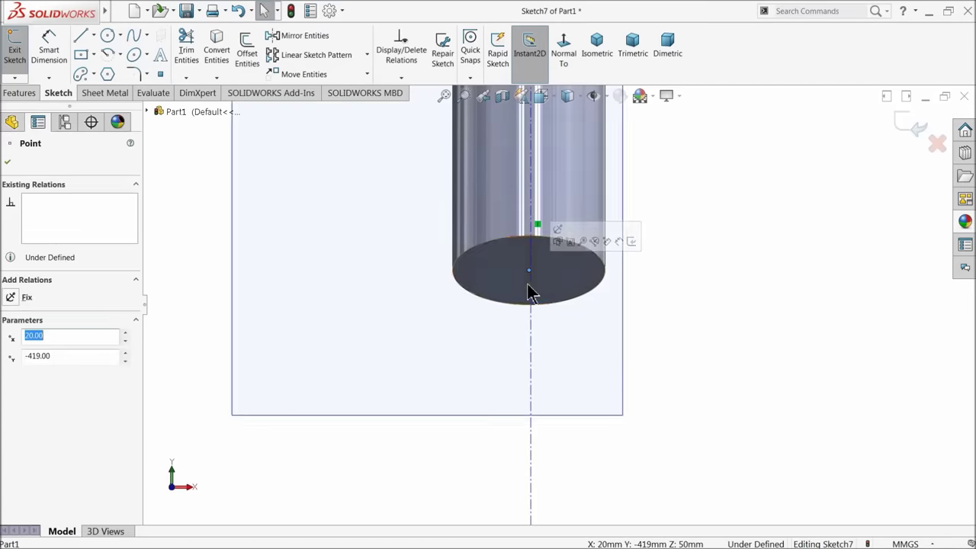
pyautogui.keyDown('ctrl'); pyautogui.click(531, 294); pyautogui.keyUp('ctrl')
pyautogui.click(571, 251)
pyautogui.click(711, 207)
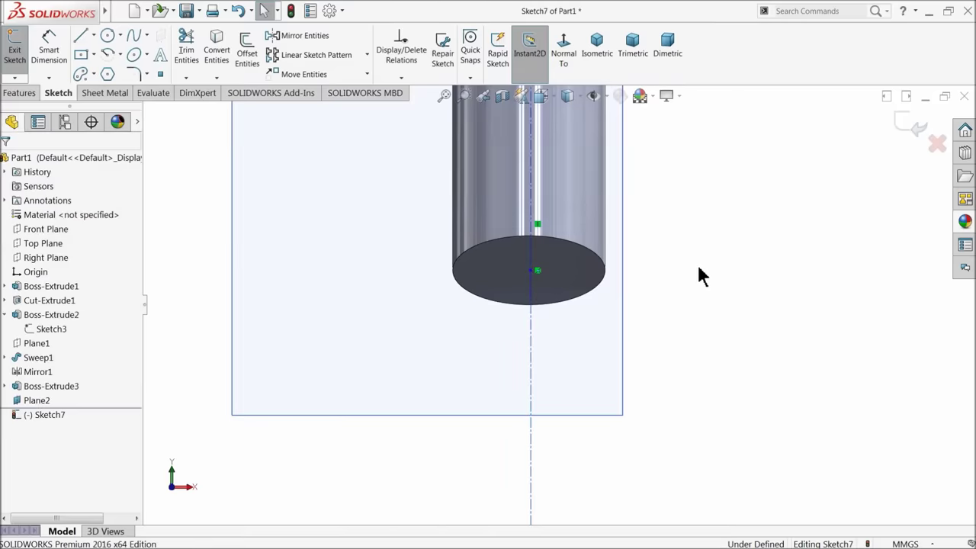
# Step: Sketch a short line segment just left of the fork blade's centerline
pyautogui.scroll(4, 471, 305)
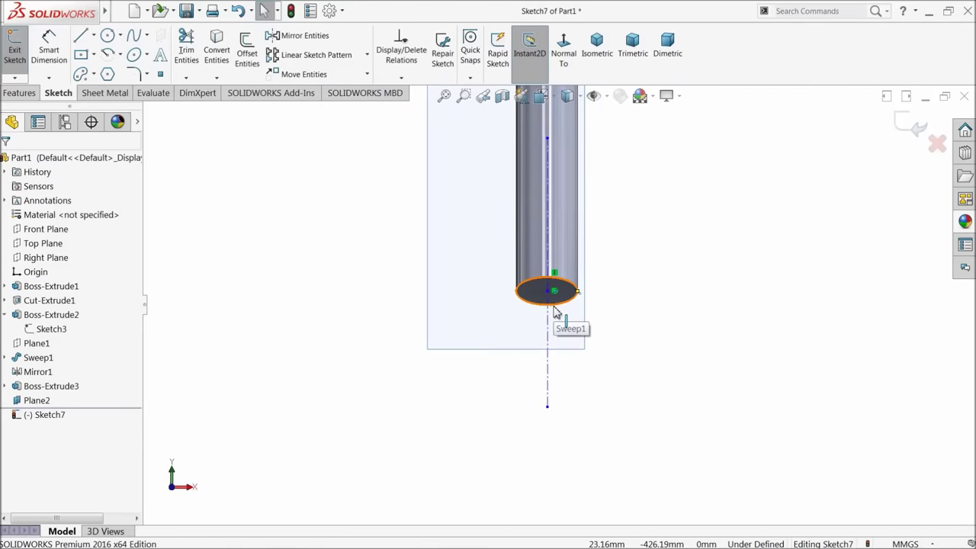
pyautogui.scroll(-6, 555, 312)
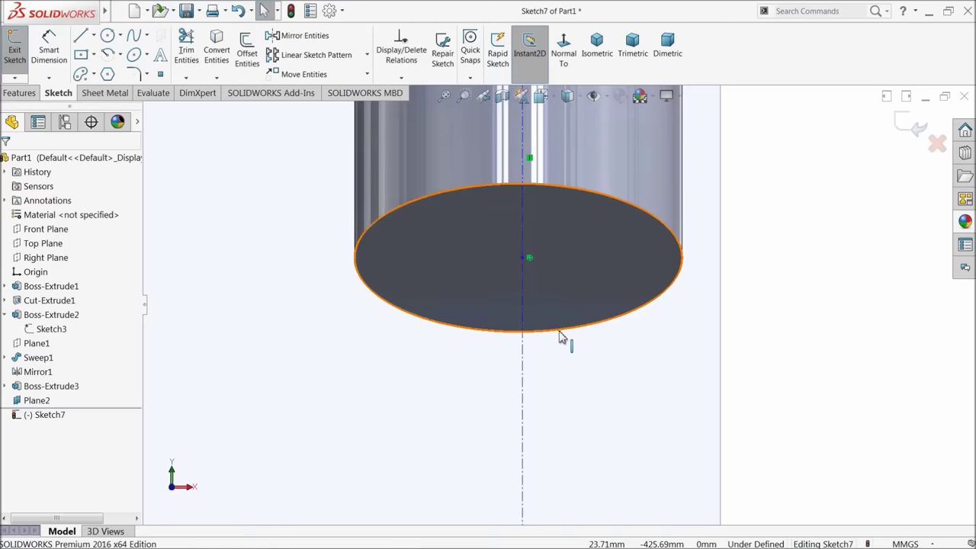
pyautogui.click(160, 74)
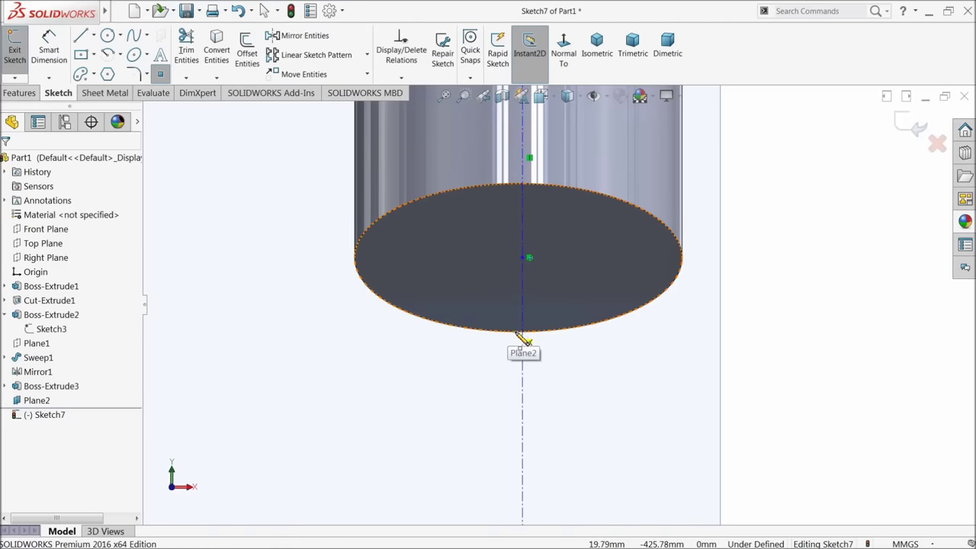
pyautogui.scroll(8, 537, 293)
pyautogui.click(80, 35)
pyautogui.scroll(-2, 458, 221)
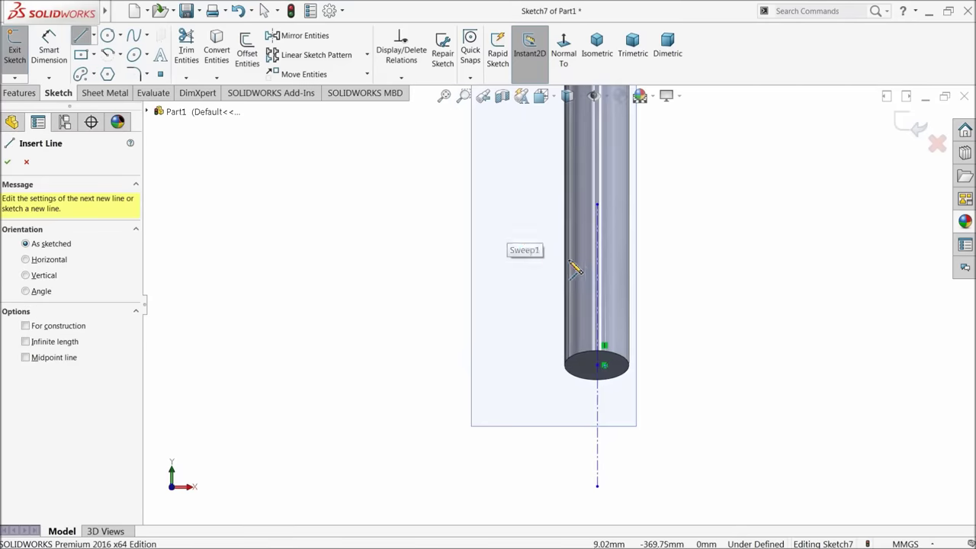
pyautogui.click(587, 219)
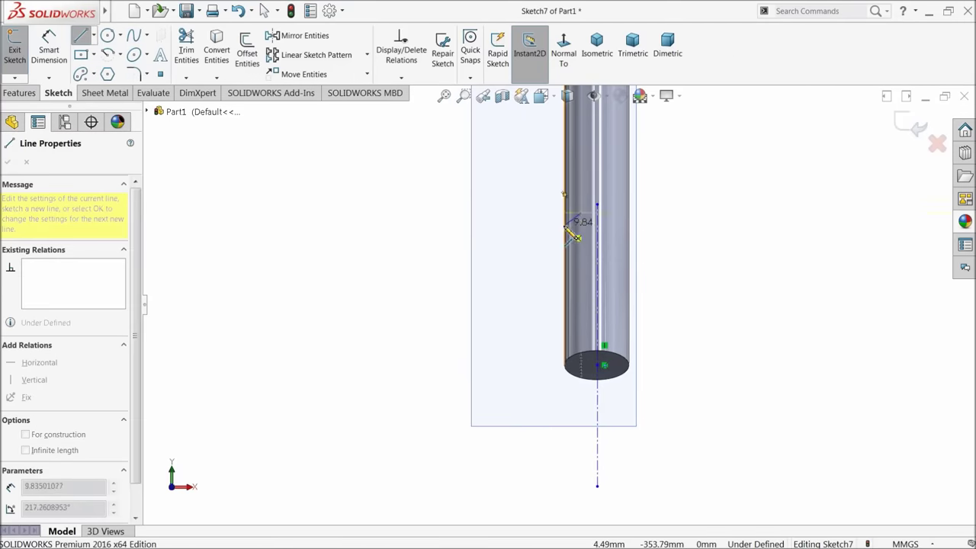
pyautogui.click(563, 227)
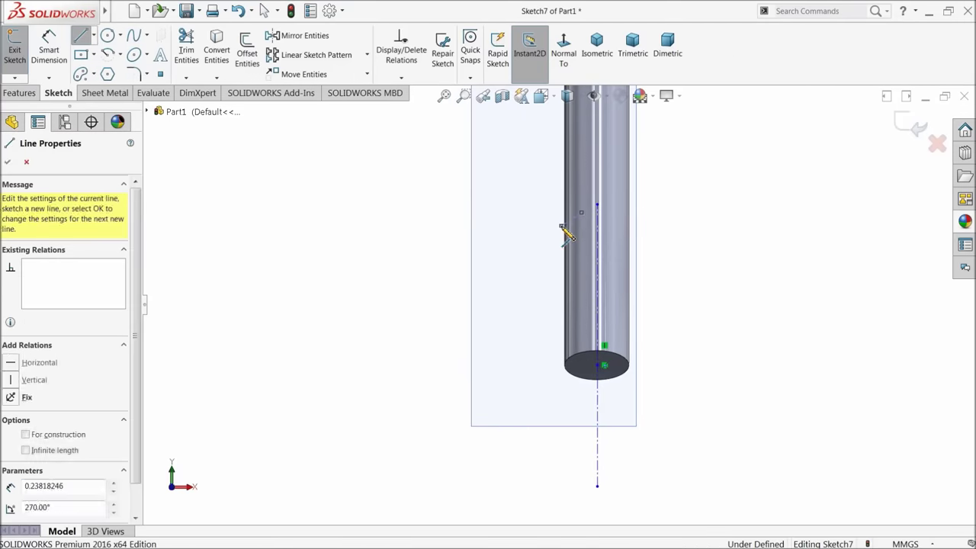